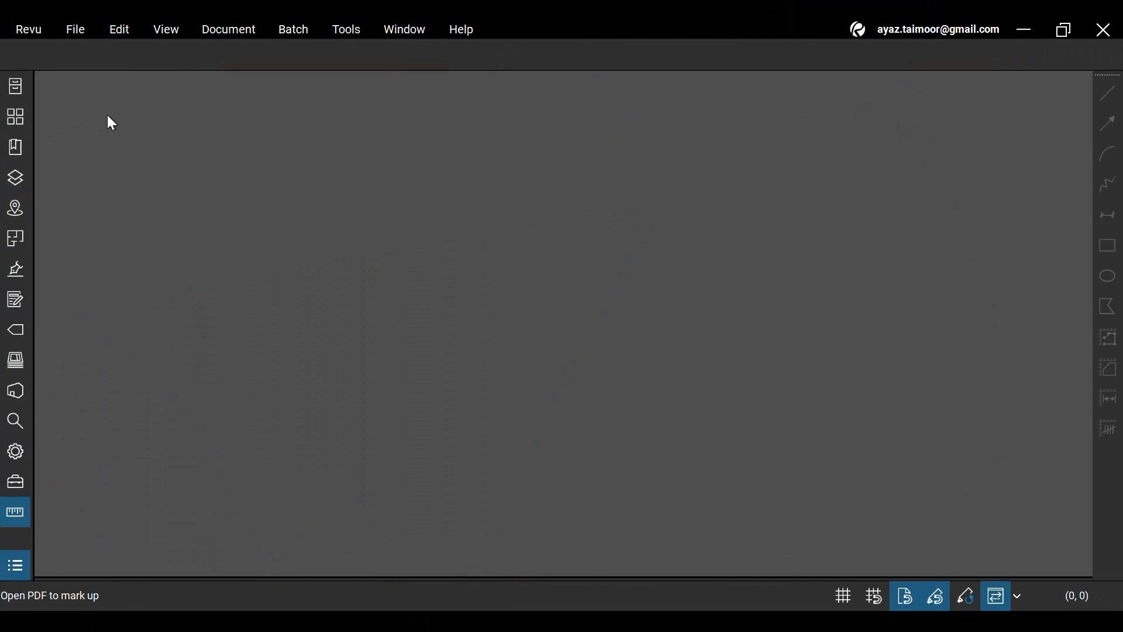
Glance at the Document menu, then open BG Sample Floor Plan from Downloads via File > Open
click(237, 30)
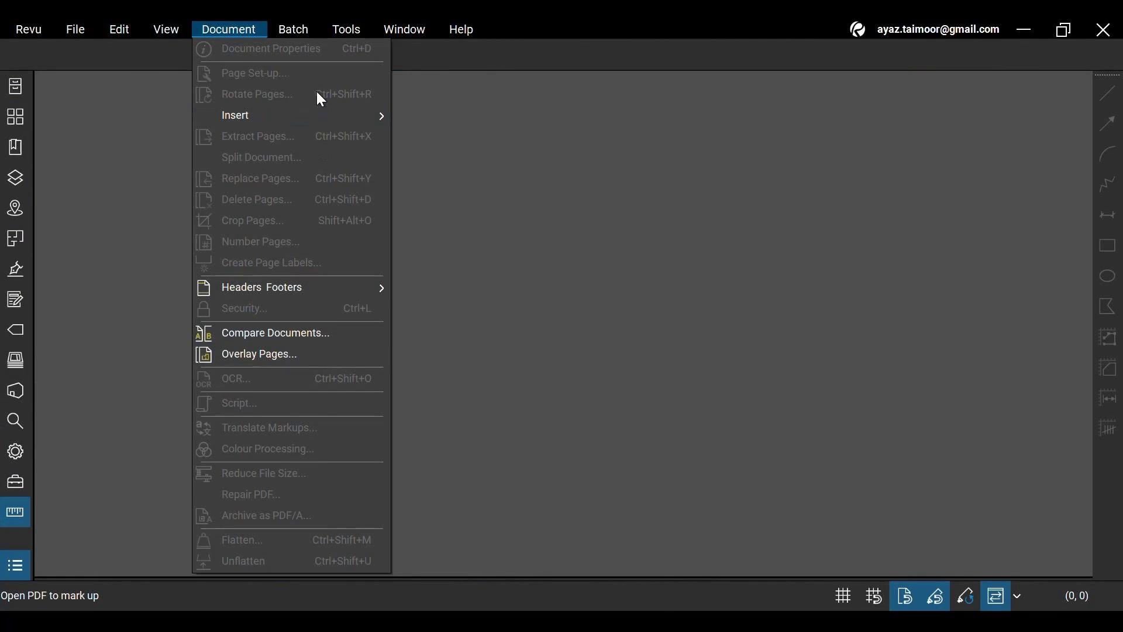
click(260, 30)
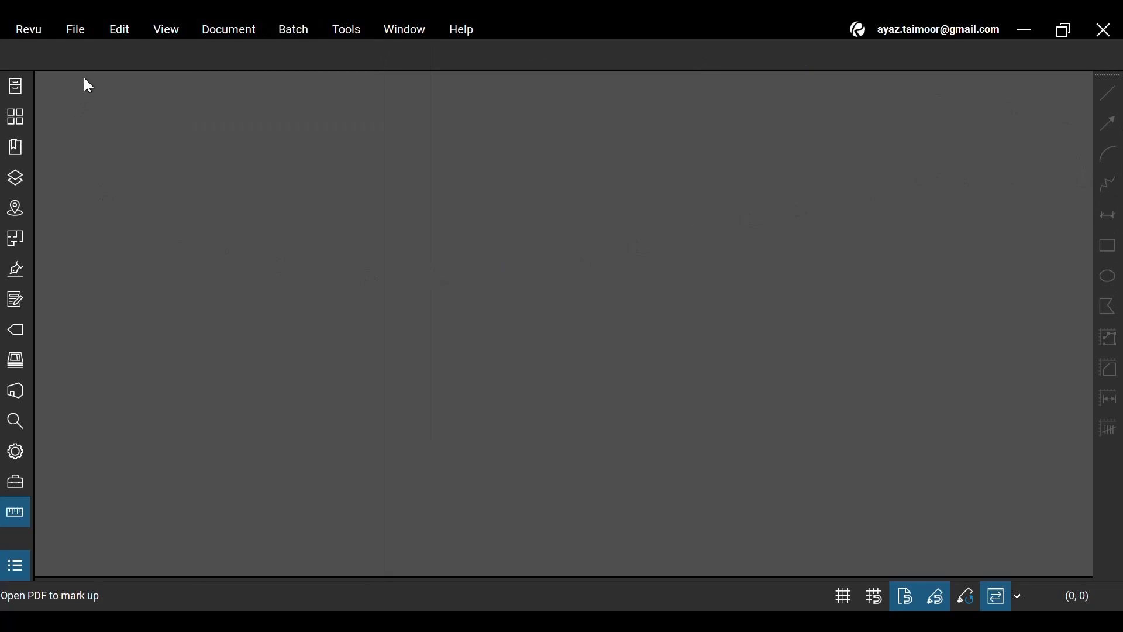
click(77, 30)
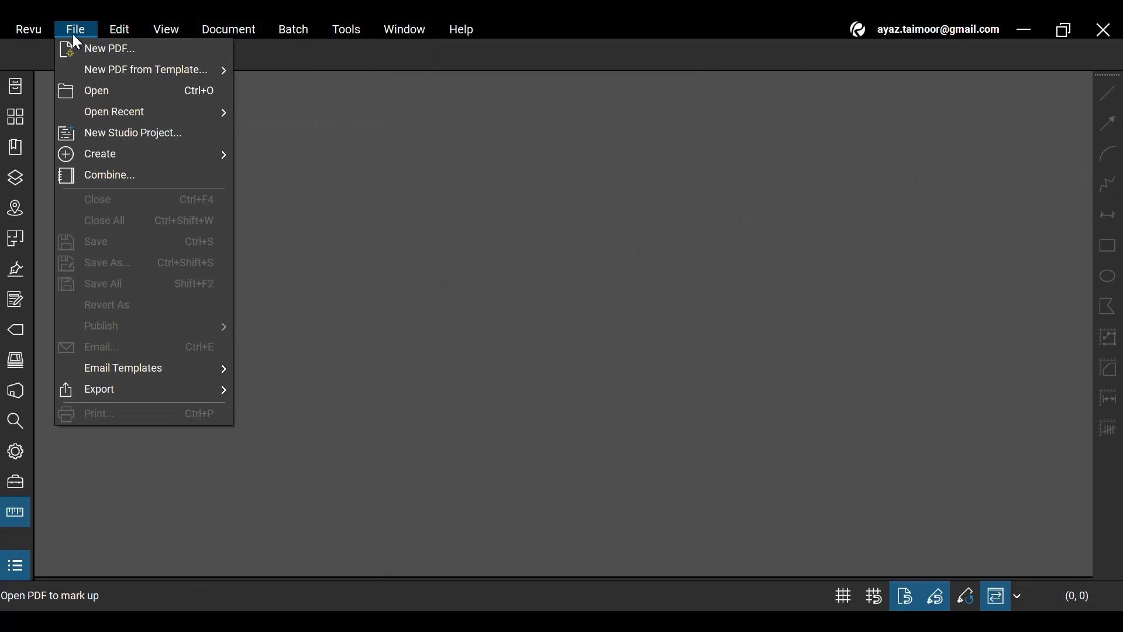
click(139, 85)
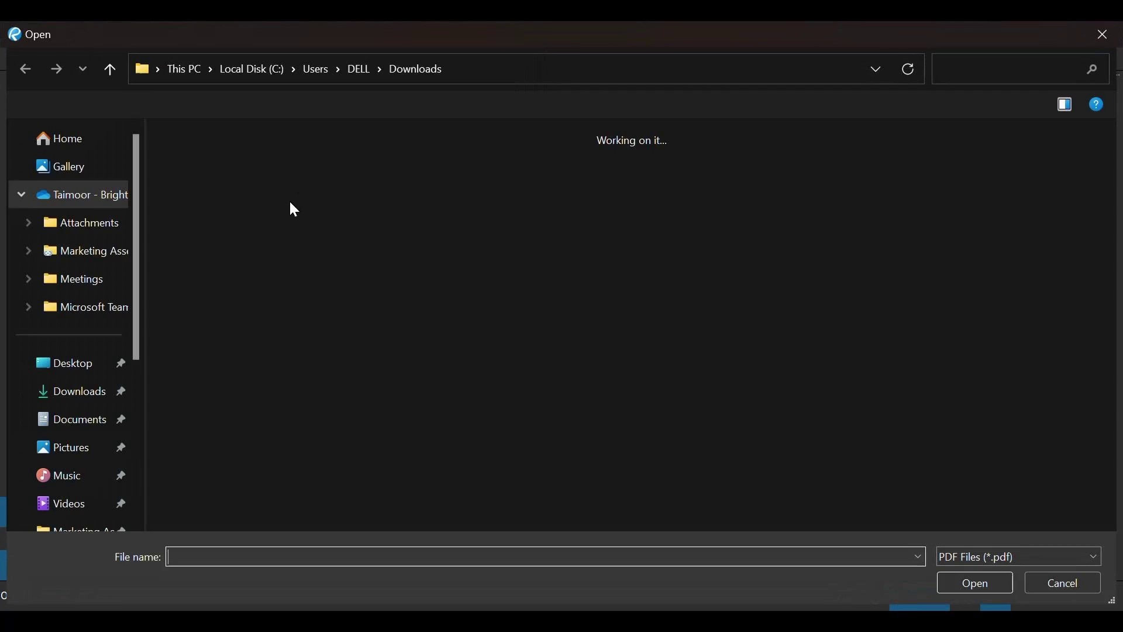
click(191, 430)
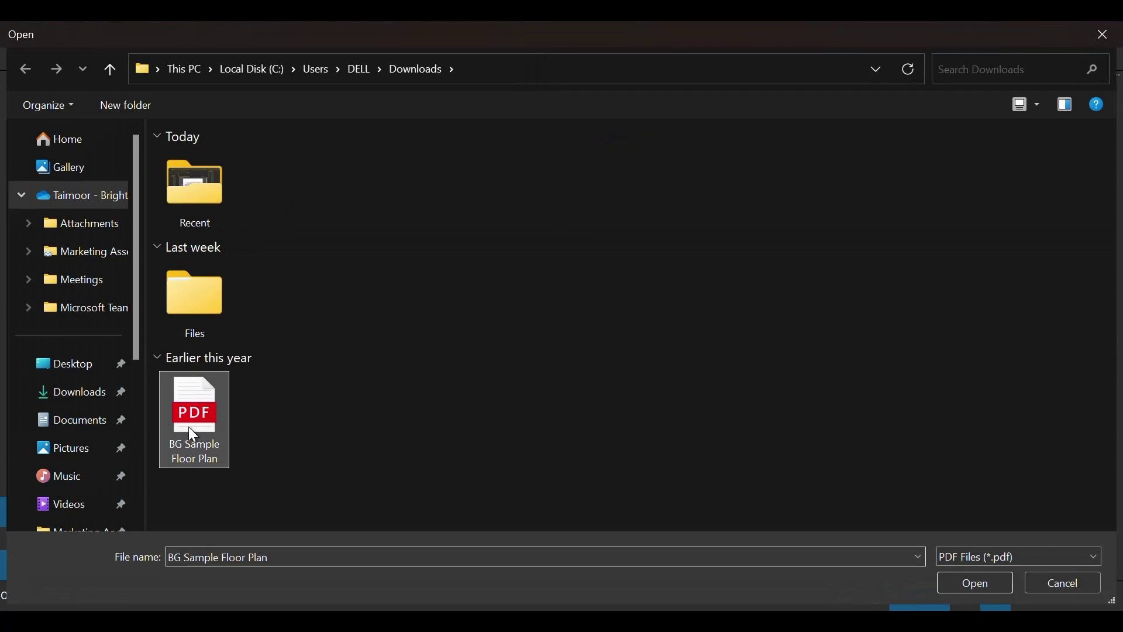
double_click(189, 426)
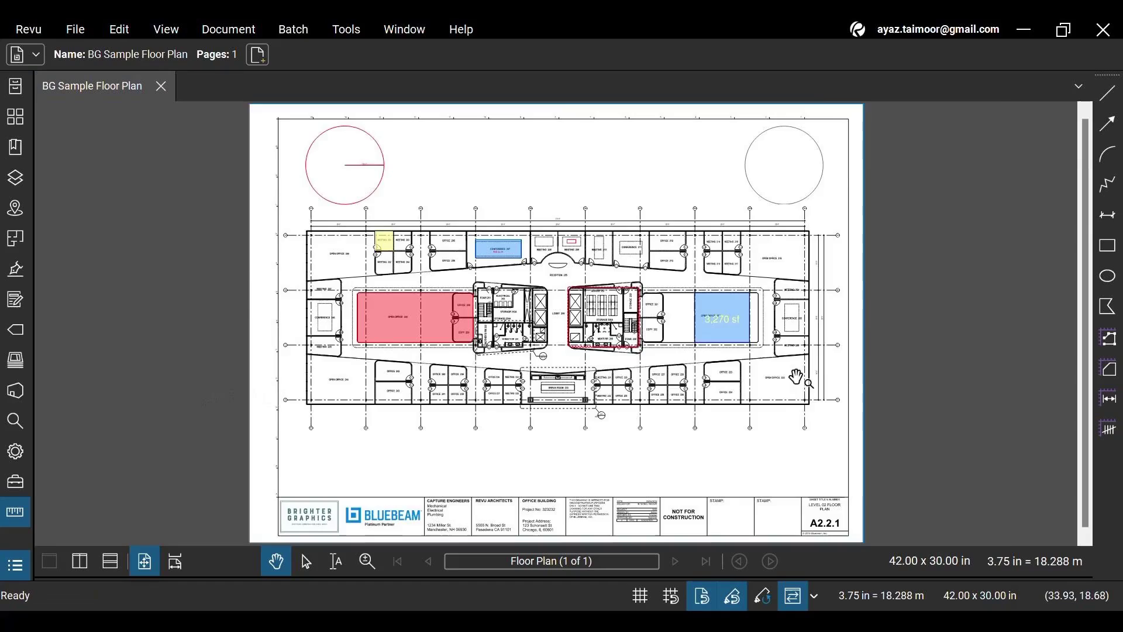
Zoom in on the floor plan and browse the Document, Batch and Tools menus
key(ctrl+plus)
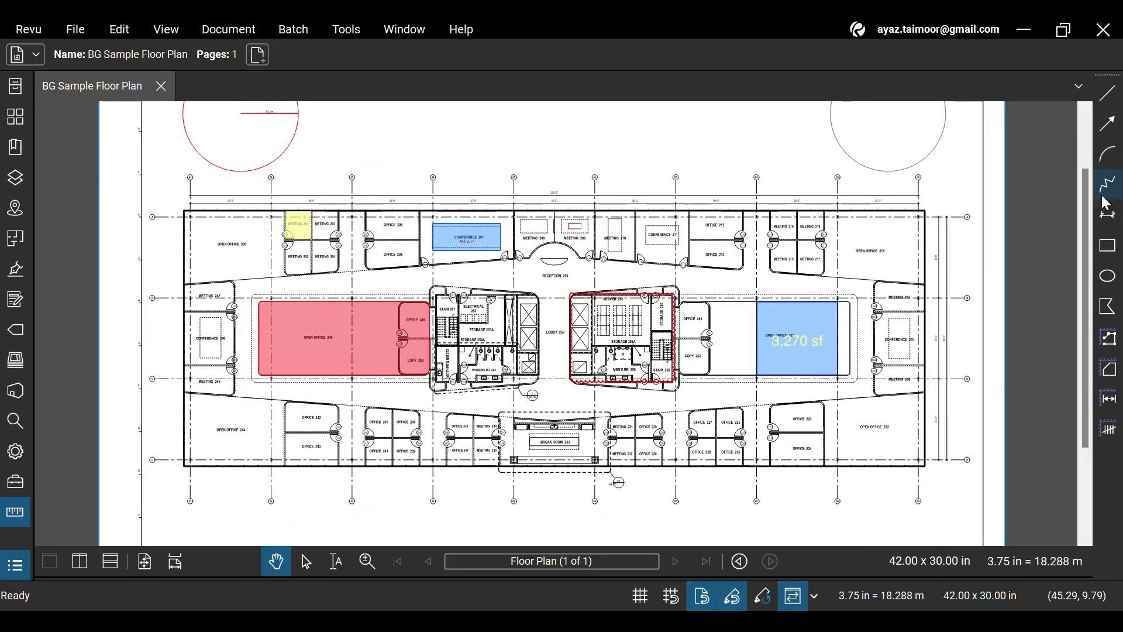
click(228, 29)
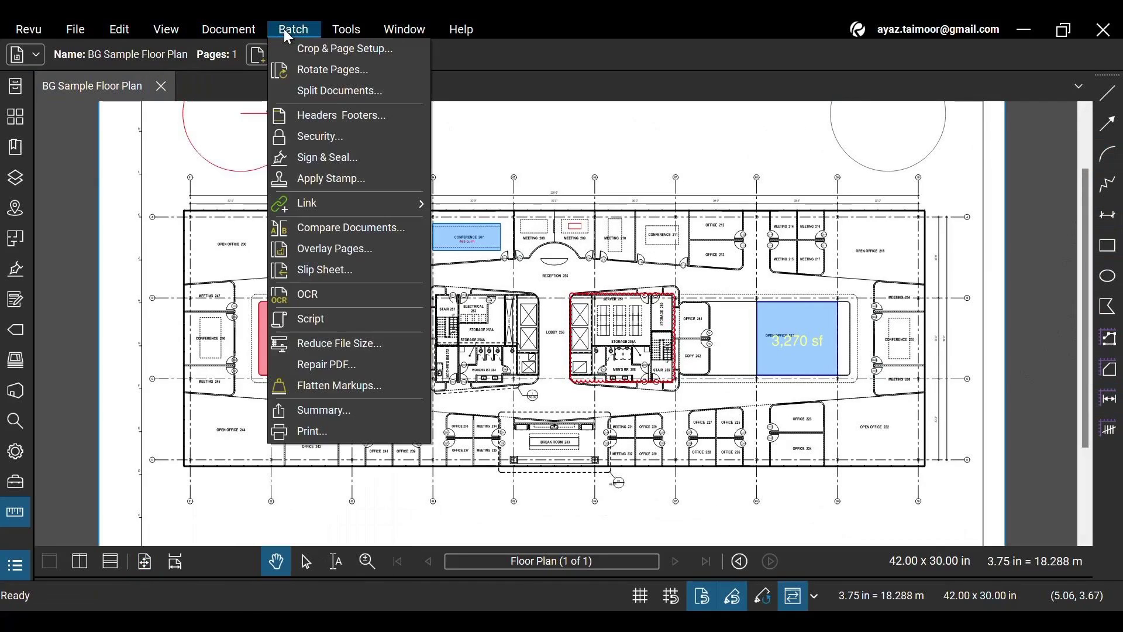
click(292, 30)
click(327, 31)
click(584, 146)
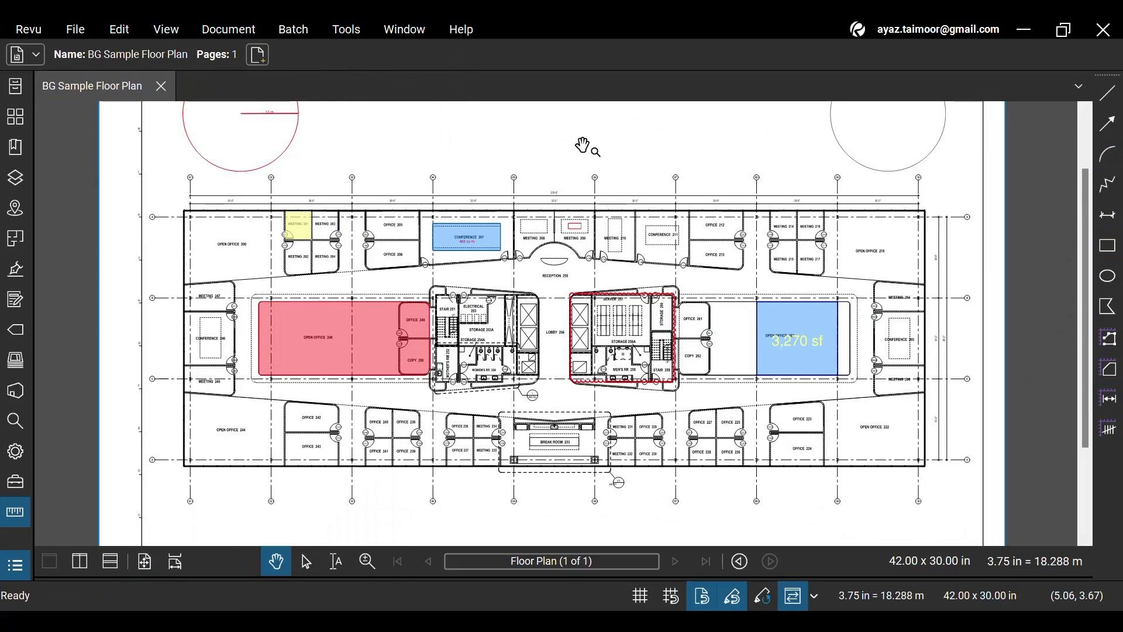
Zoom back out to the whole sheet, return to Pan, and open the Revu menu
drag(583, 145, 582, 176)
key(Escape)
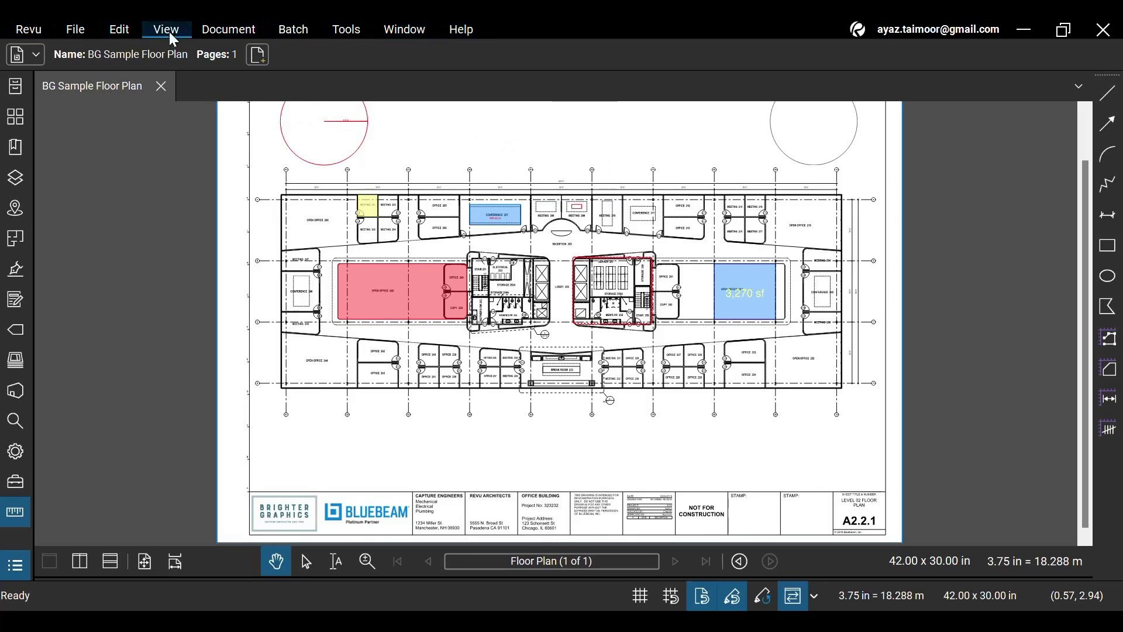
click(42, 31)
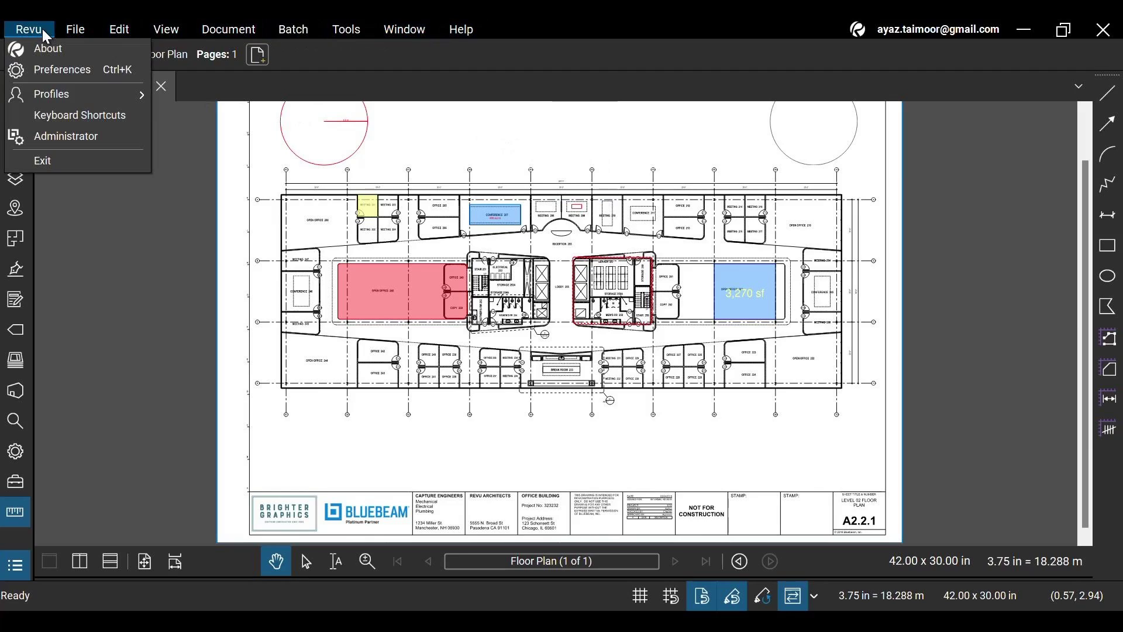
click(92, 69)
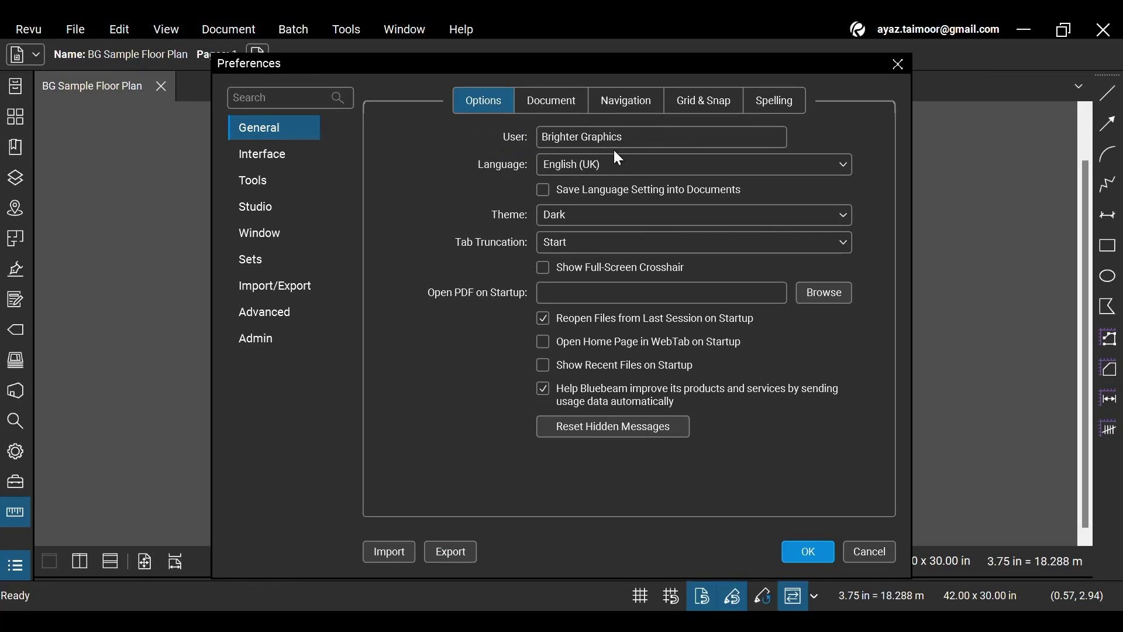
click(607, 164)
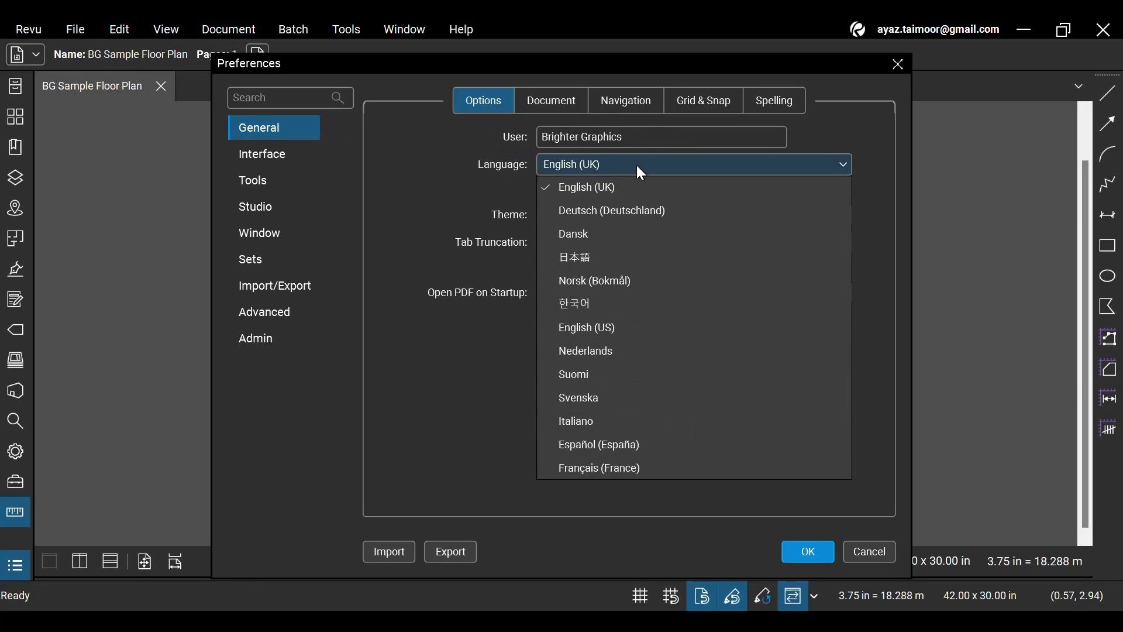
click(637, 165)
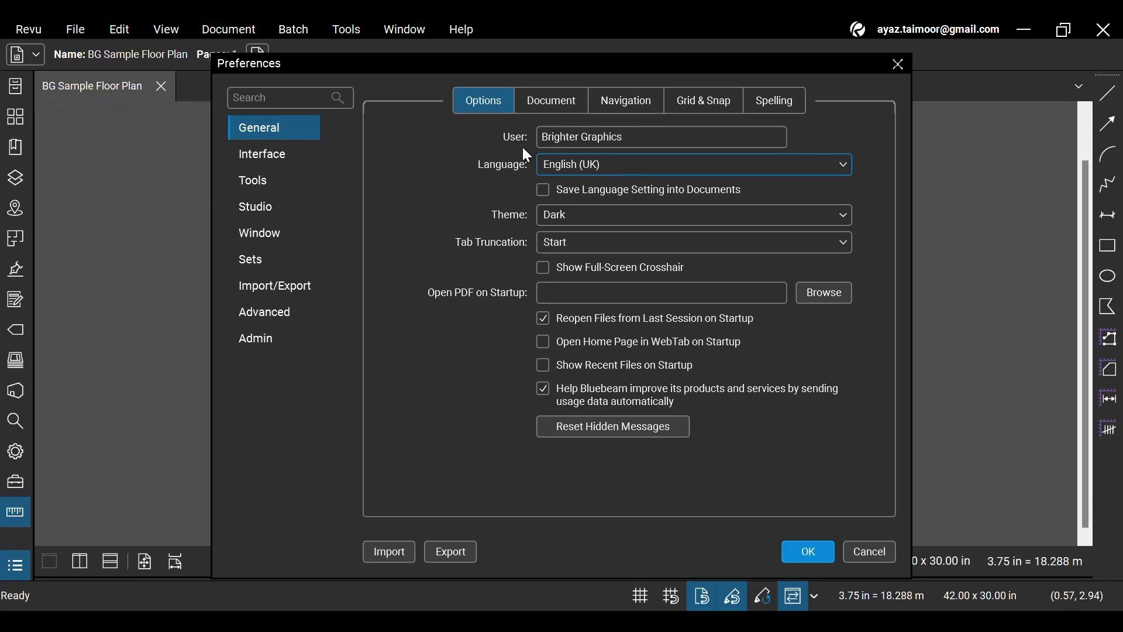
click(255, 96)
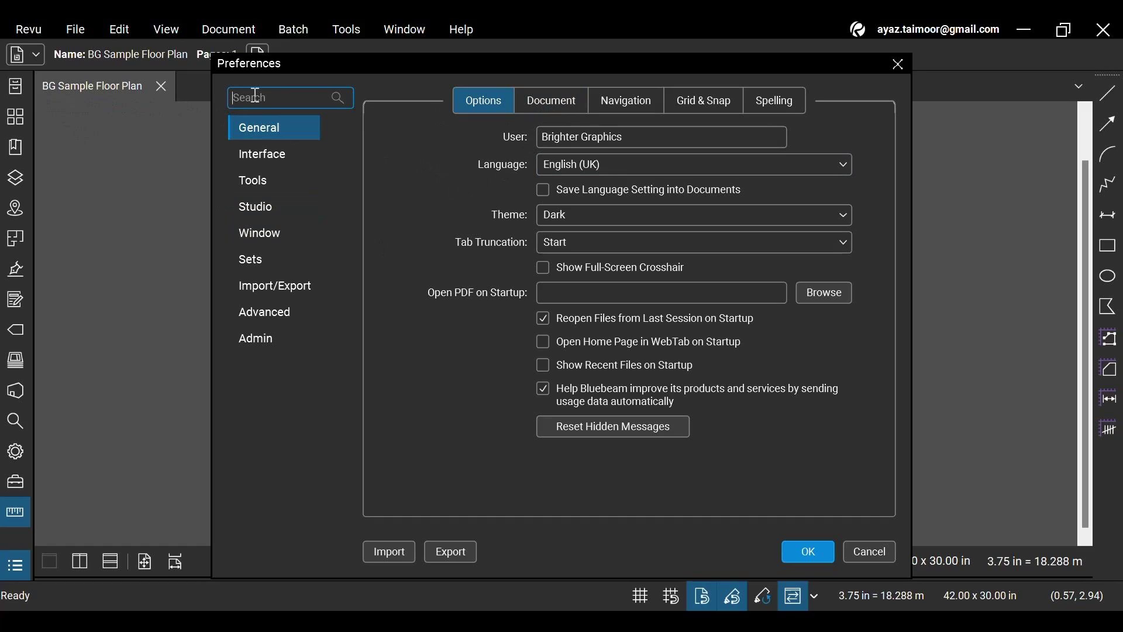
text(markups)
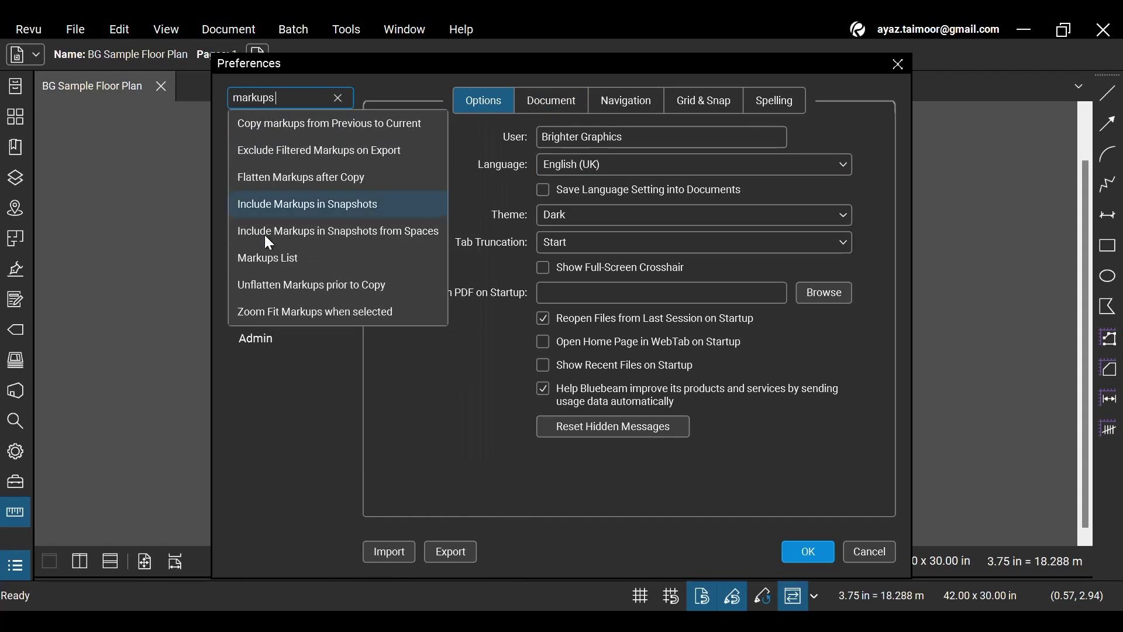
click(288, 265)
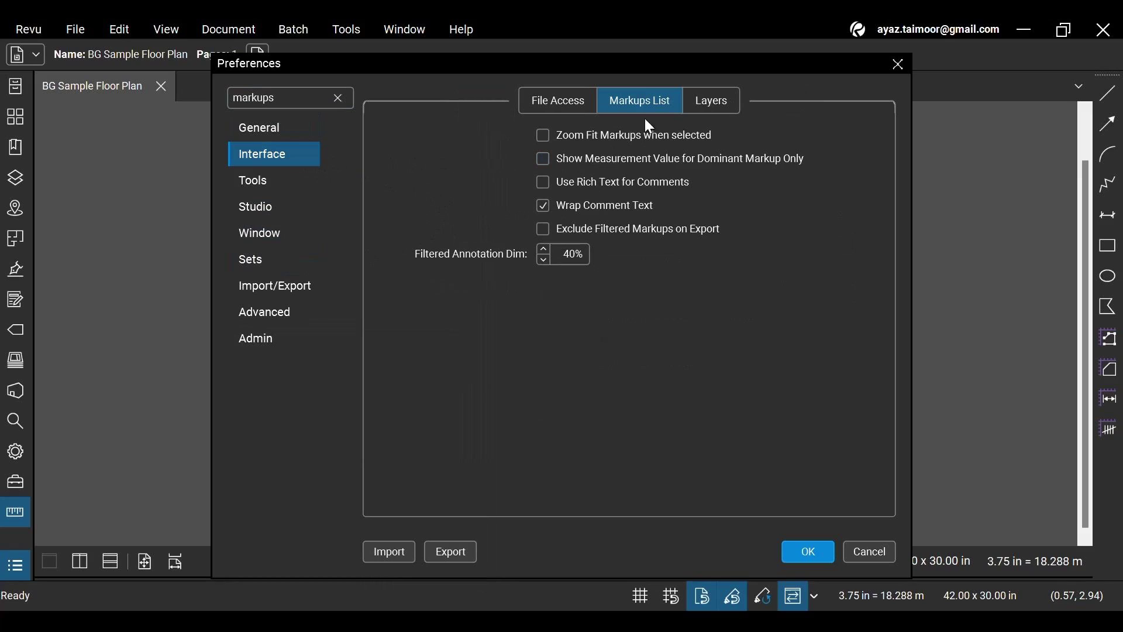
click(338, 99)
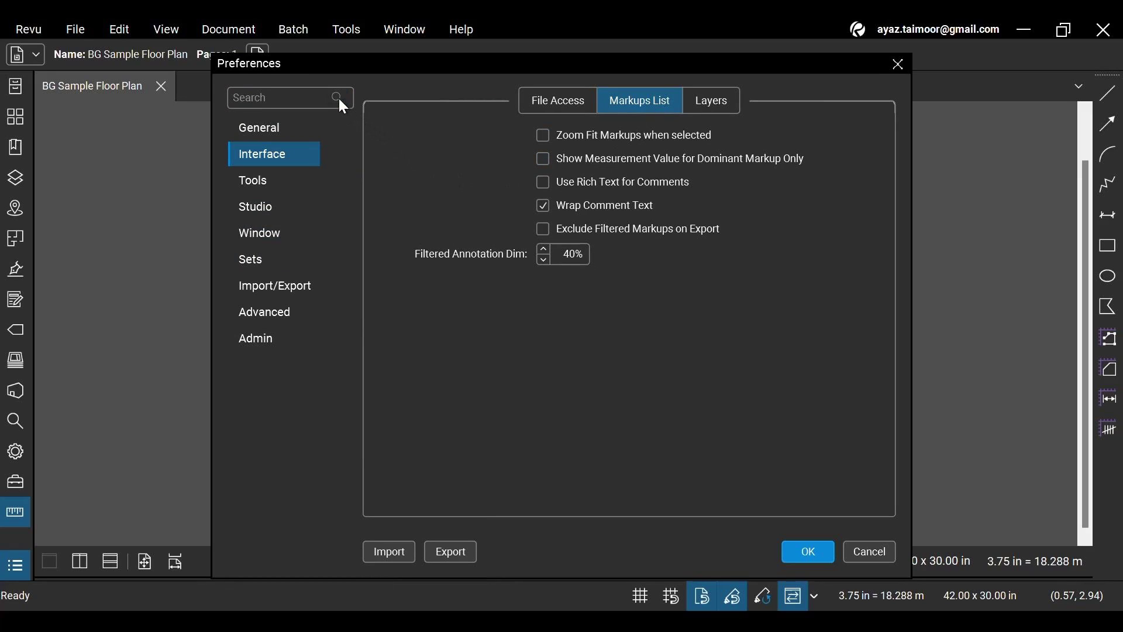
Close Preferences, then look through Revu > Keyboard Shortcuts, File > Open Recent and the Edit menu
click(877, 558)
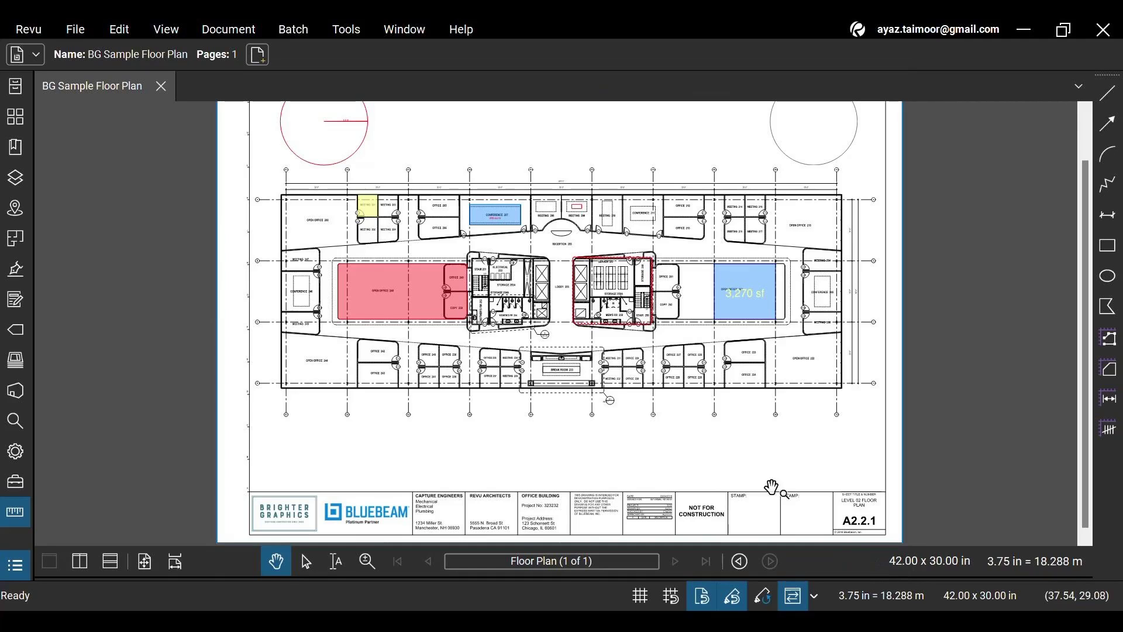
click(19, 29)
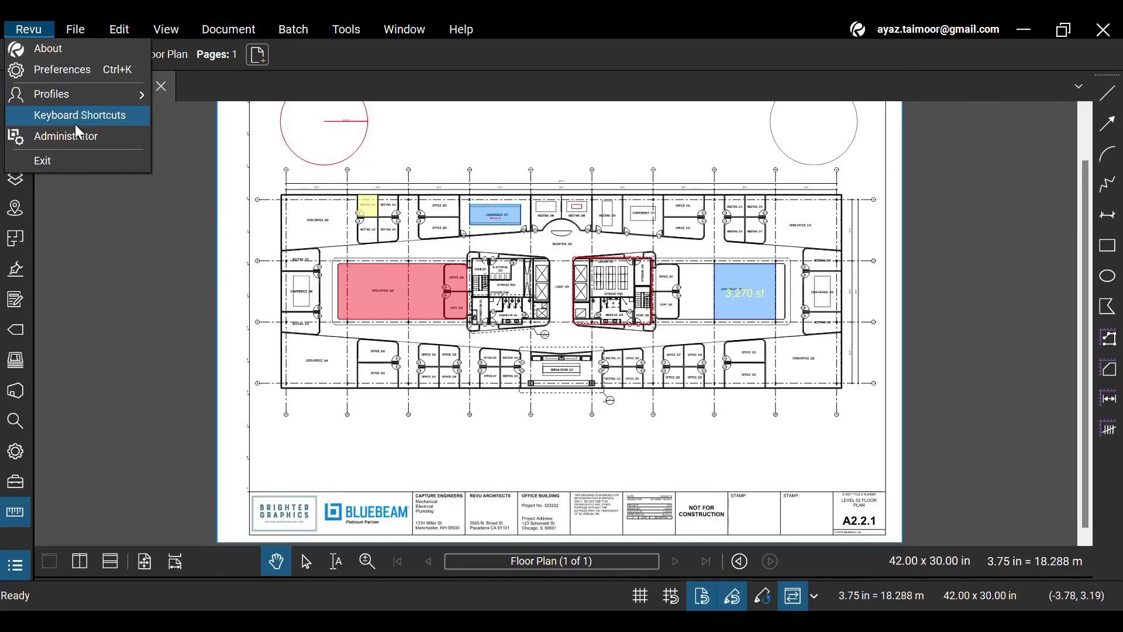
mouse_move(85, 29)
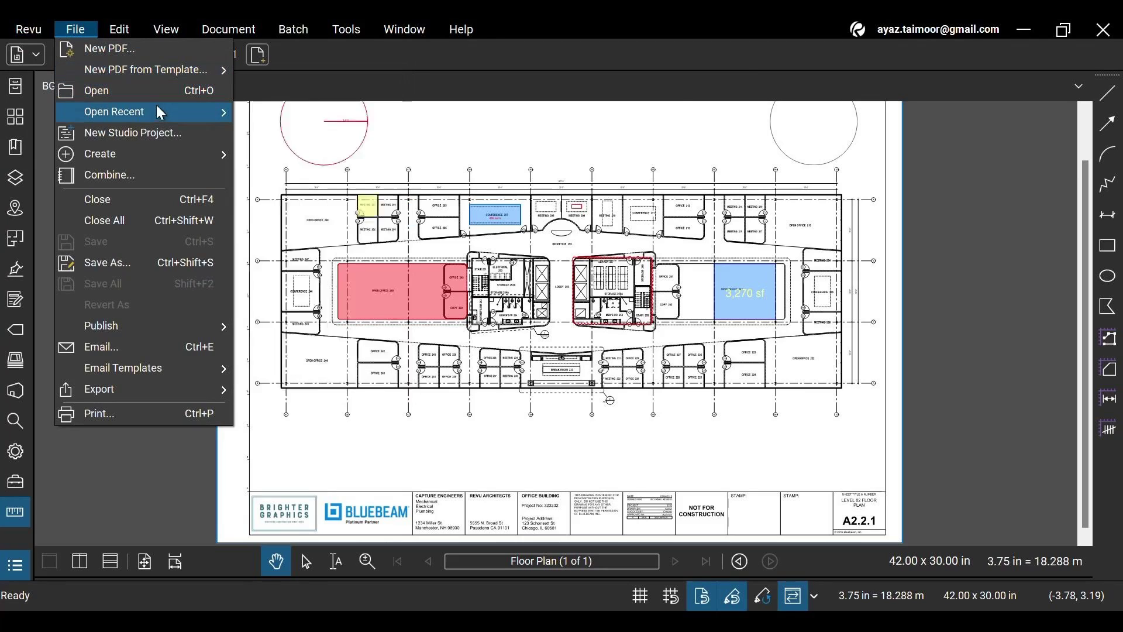
mouse_move(156, 114)
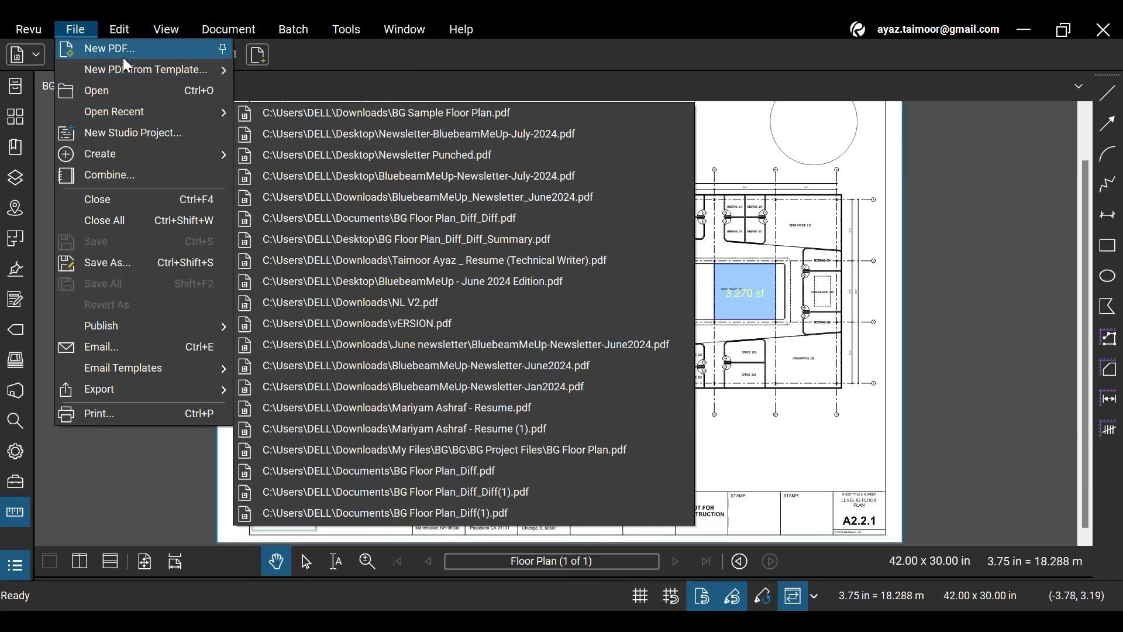
mouse_move(125, 34)
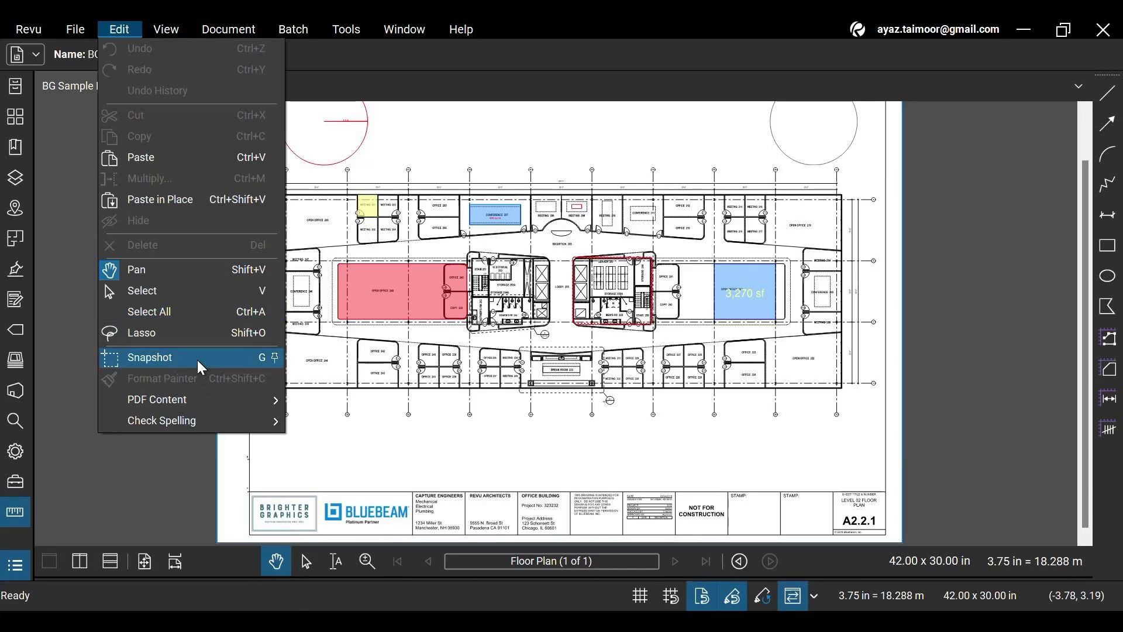
Look through the Edit menu, then turn the page grid on with View > Show Grid
mouse_move(194, 398)
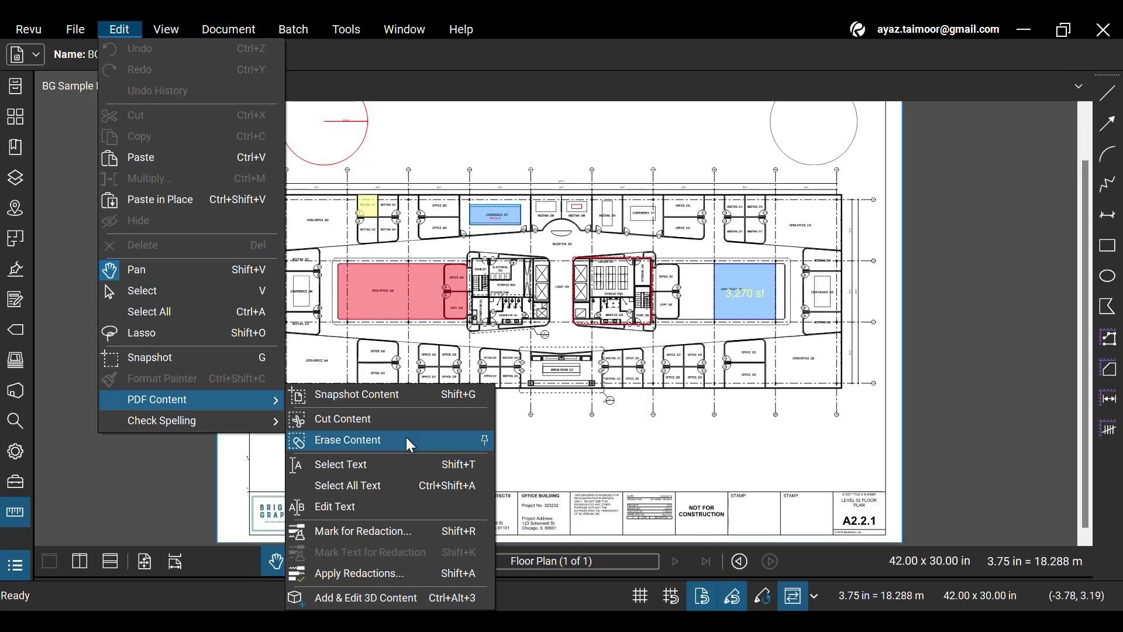
mouse_move(186, 427)
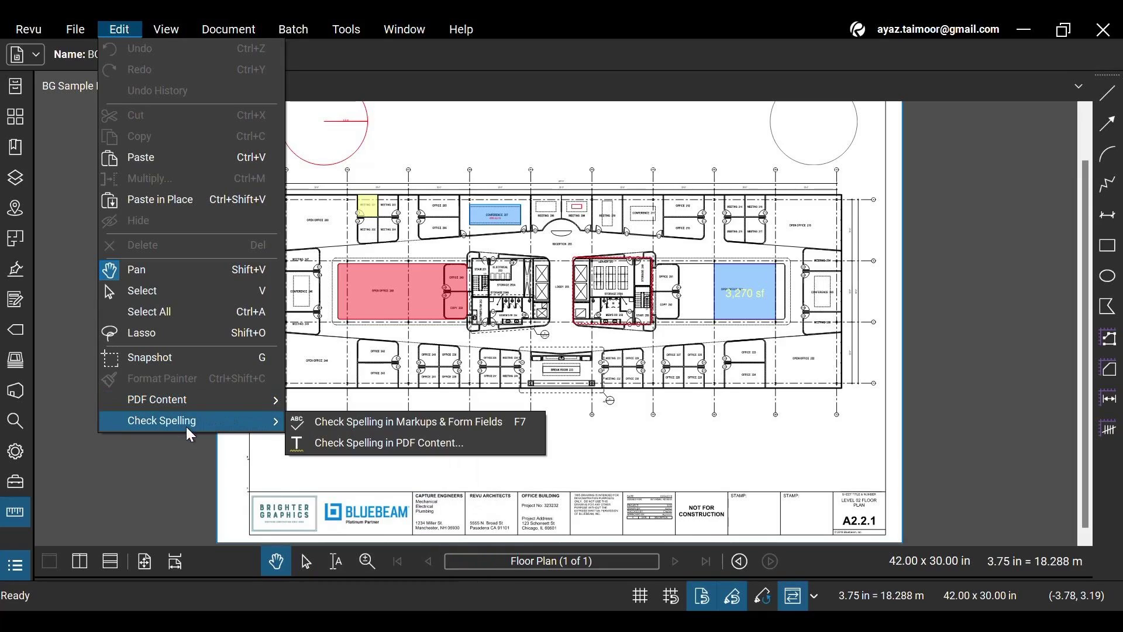
click(190, 465)
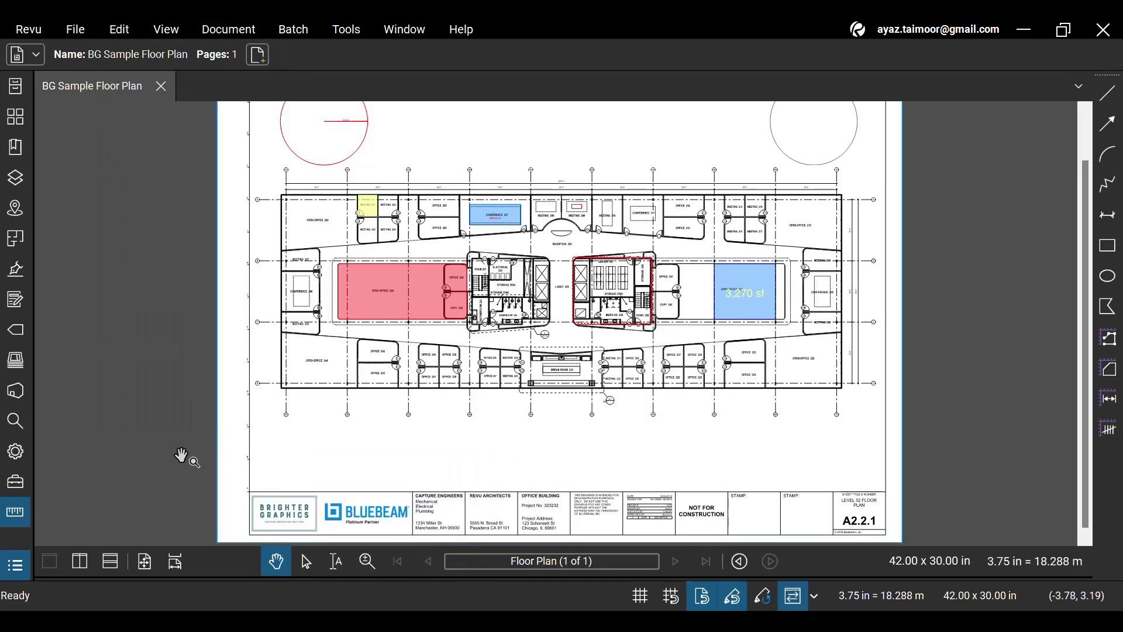
click(172, 33)
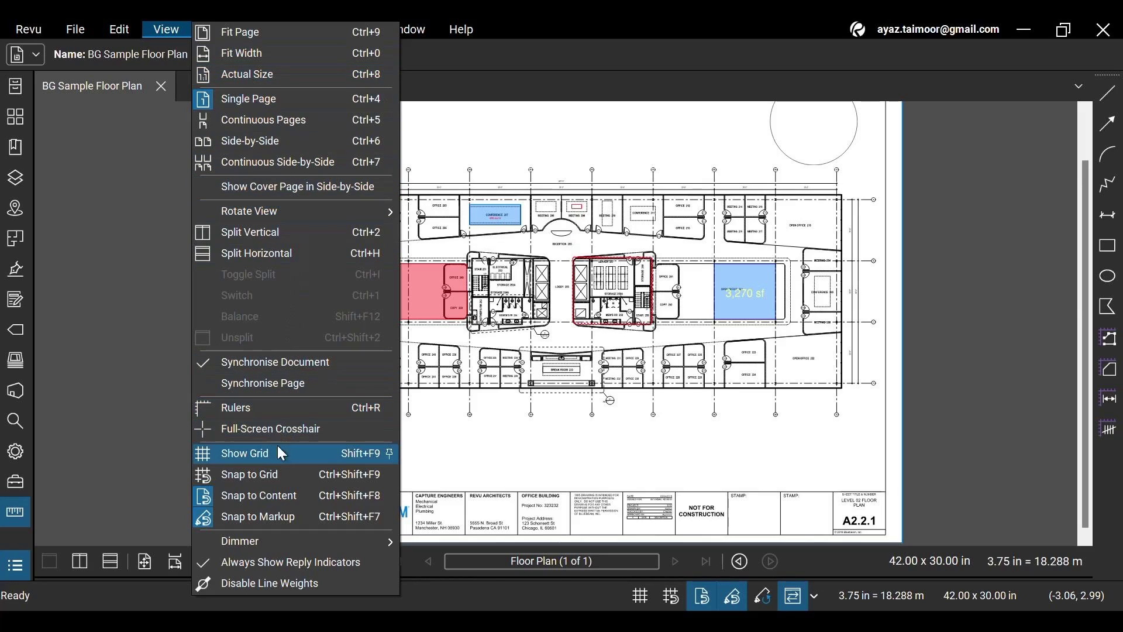
click(304, 457)
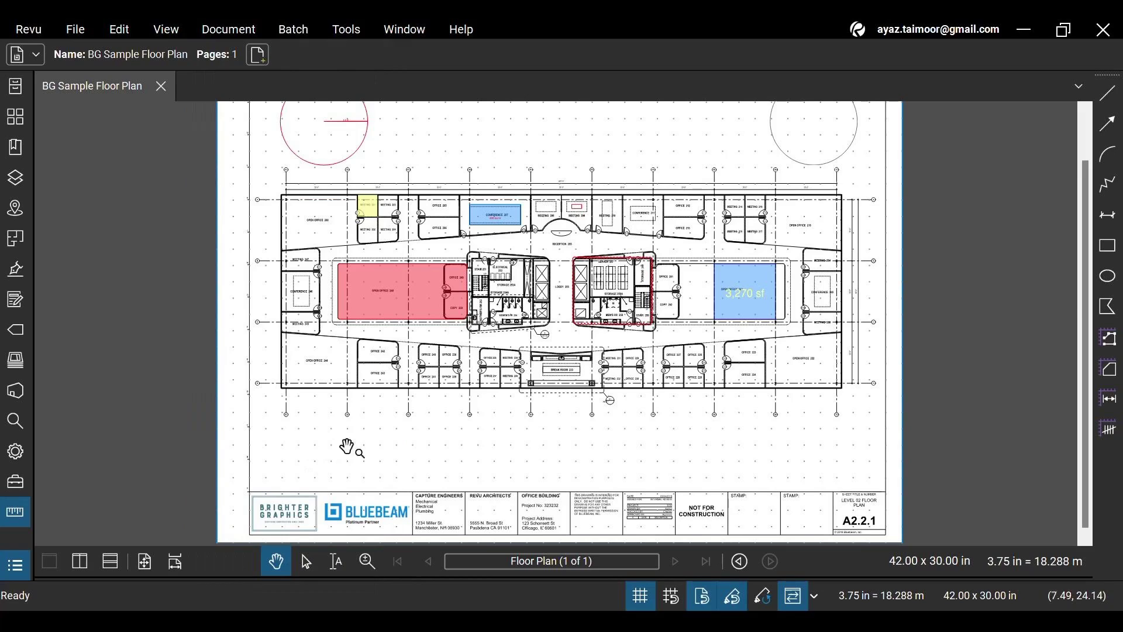
Turn the page grid back off with View > Show Grid
click(123, 31)
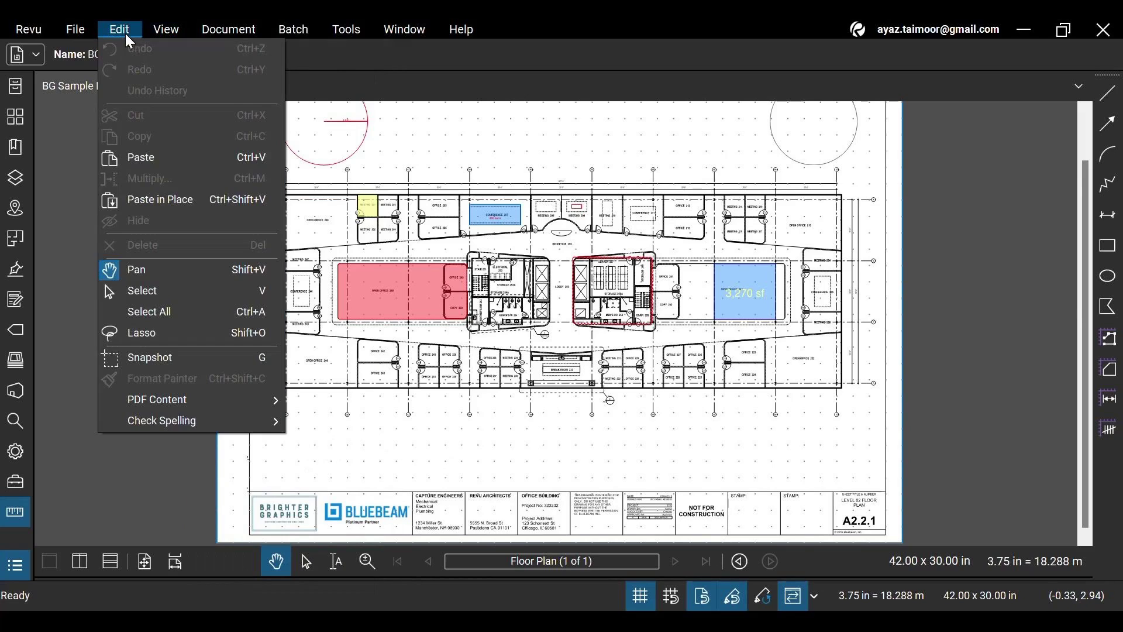
mouse_move(158, 27)
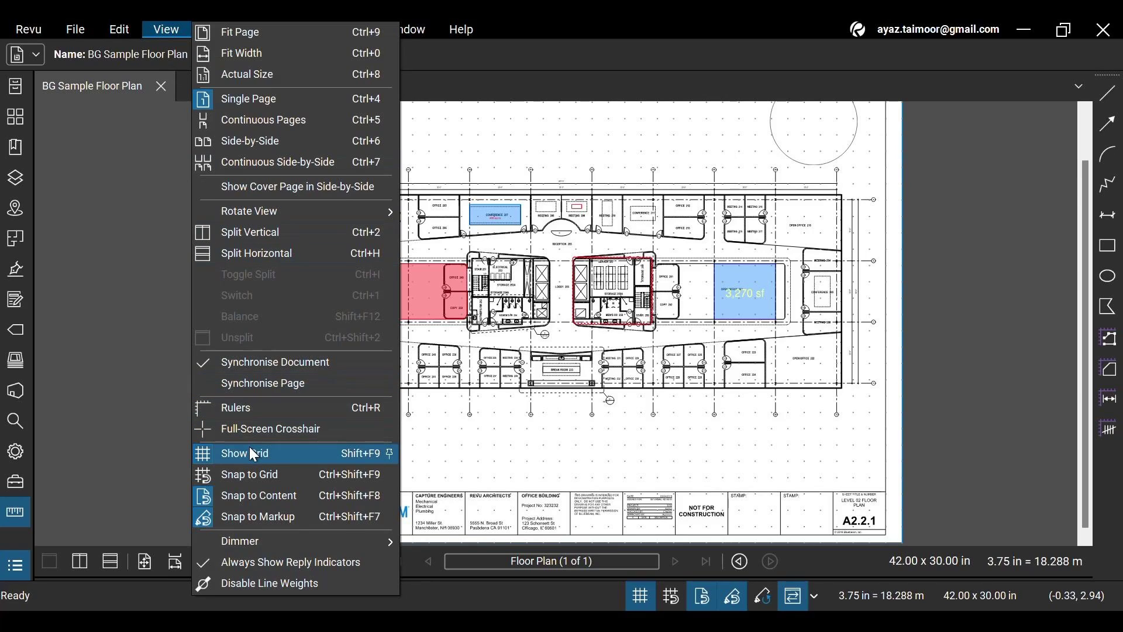
click(250, 449)
click(166, 30)
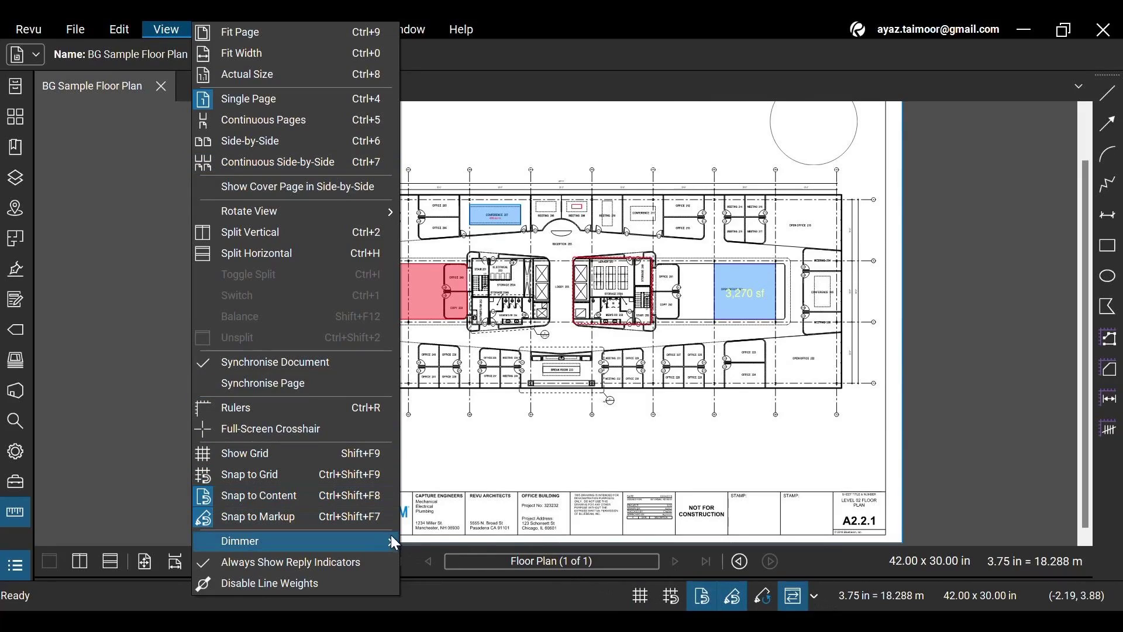
click(176, 29)
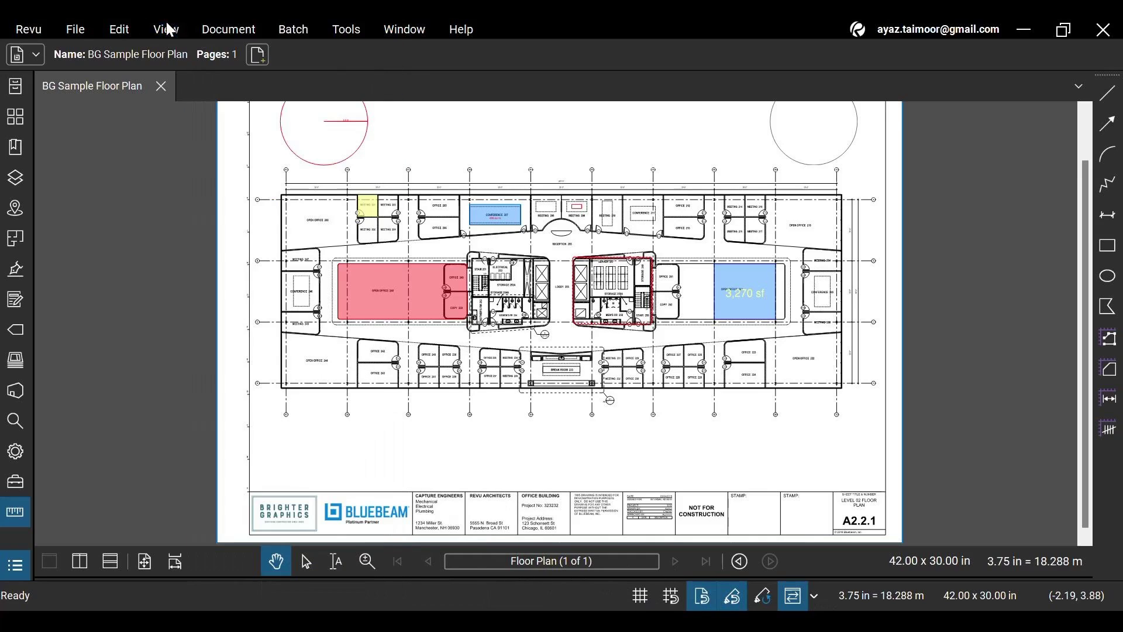
click(226, 30)
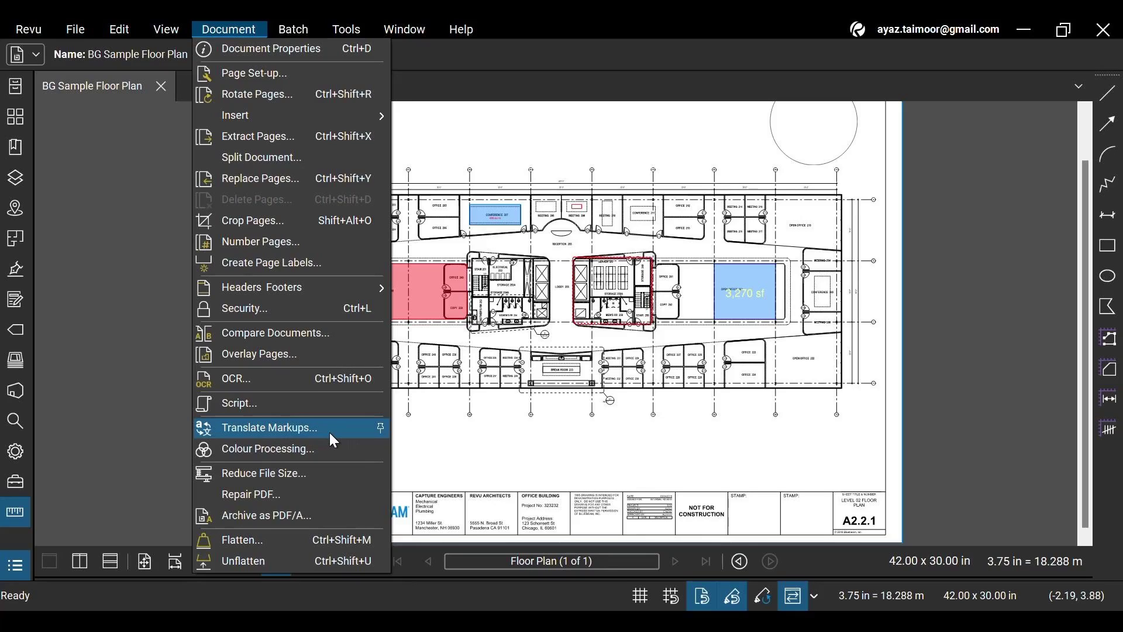
click(292, 33)
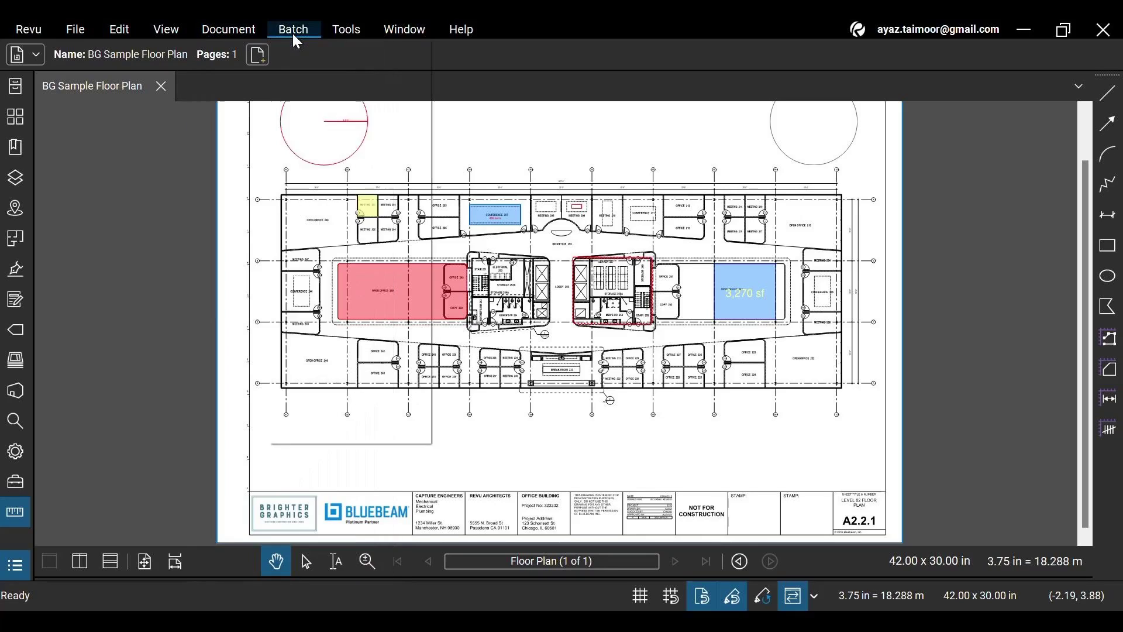
click(292, 33)
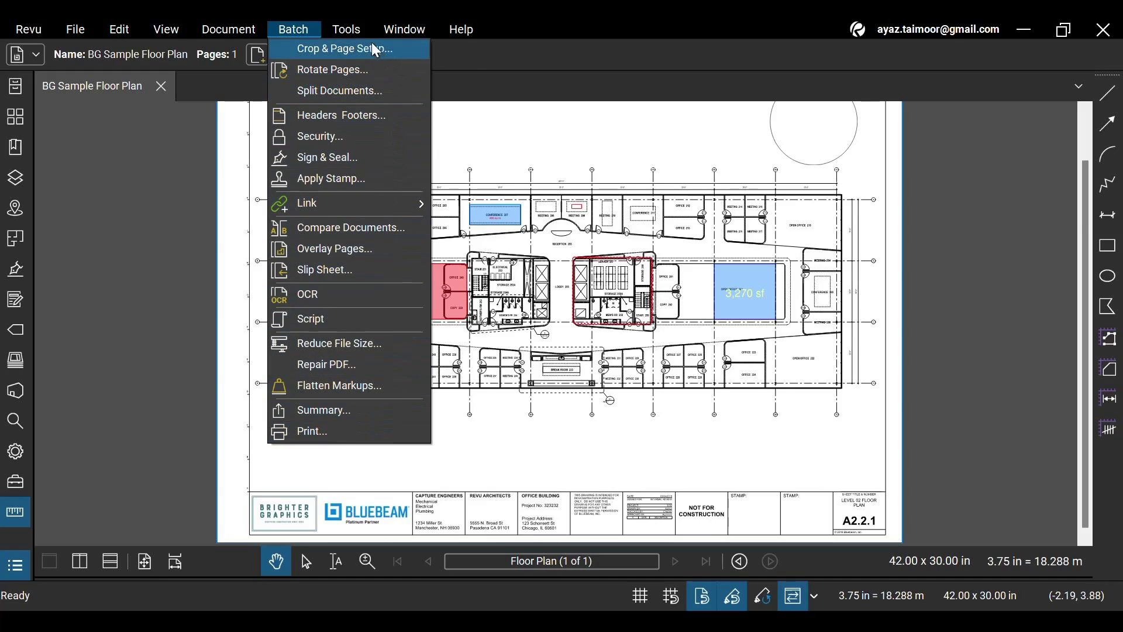
mouse_move(353, 36)
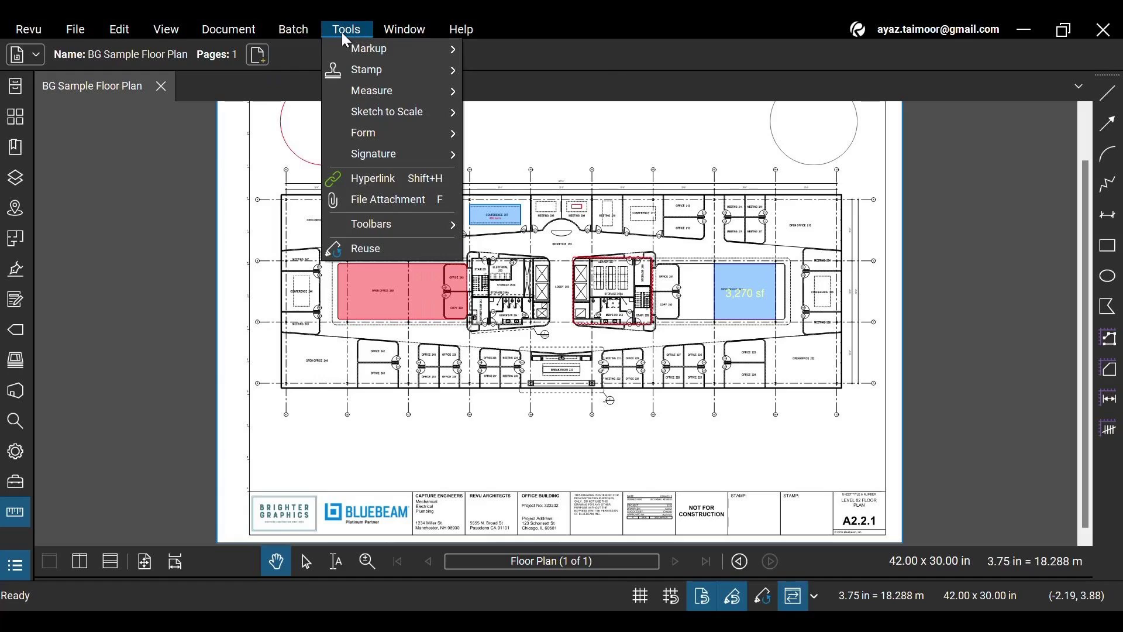
mouse_move(395, 48)
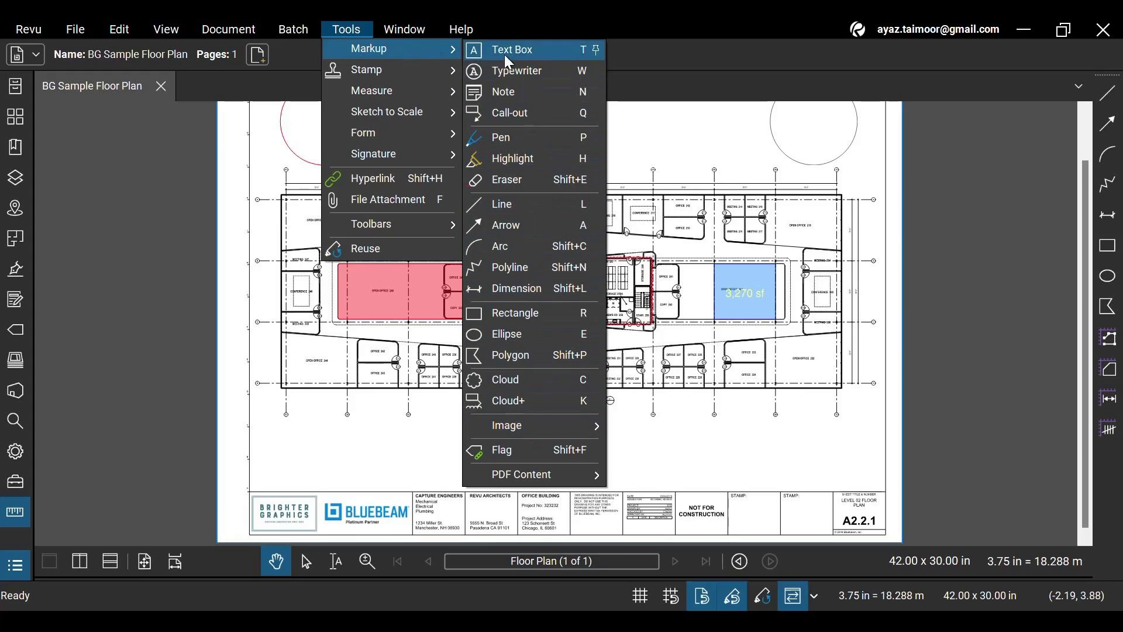
mouse_move(437, 92)
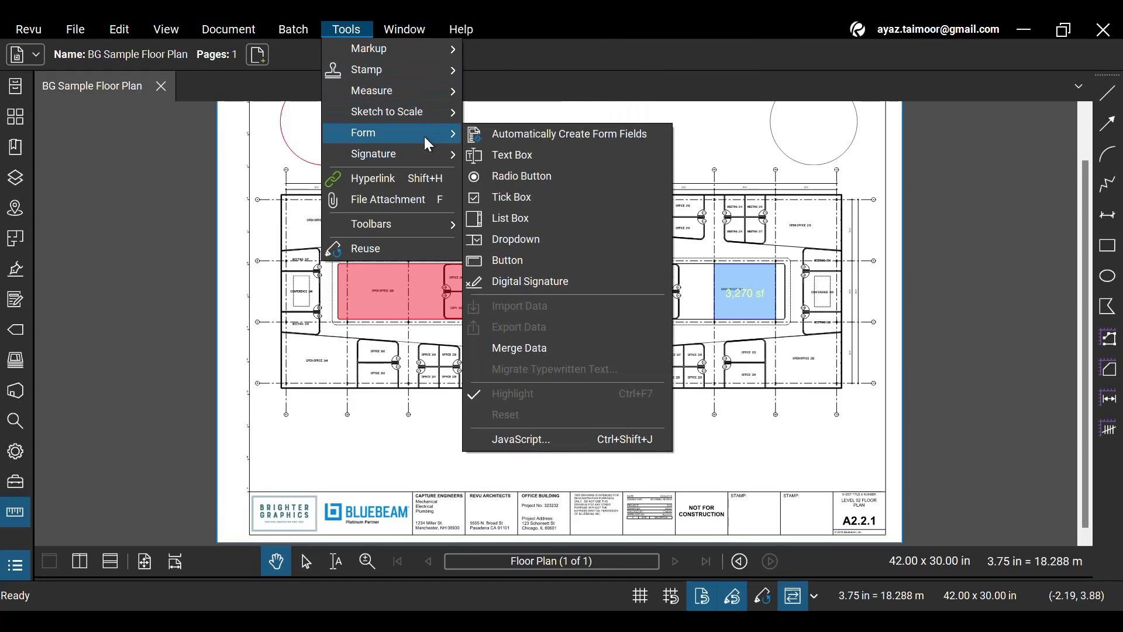
mouse_move(423, 155)
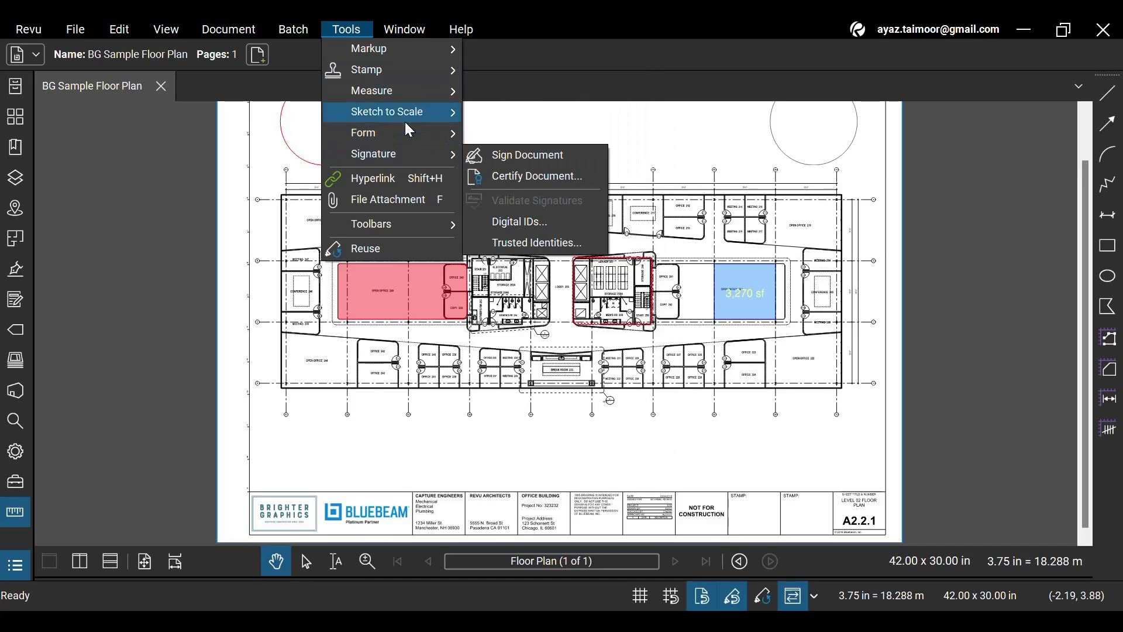
Browse the Window and Help menus, then search 'measurement' and open the Measurements panel
click(359, 30)
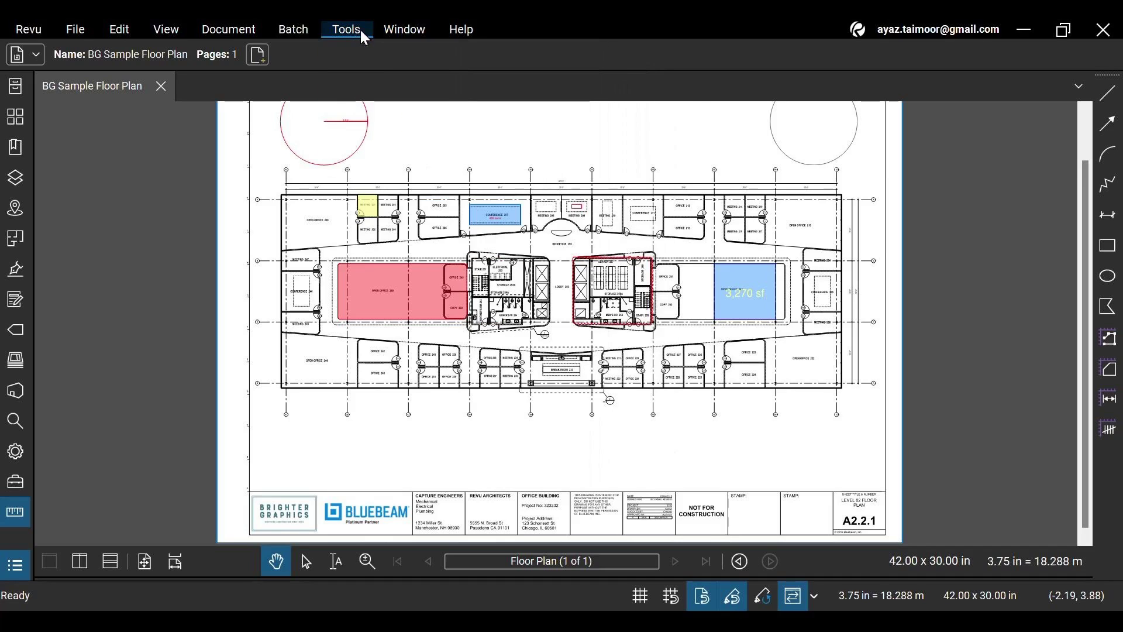
click(392, 33)
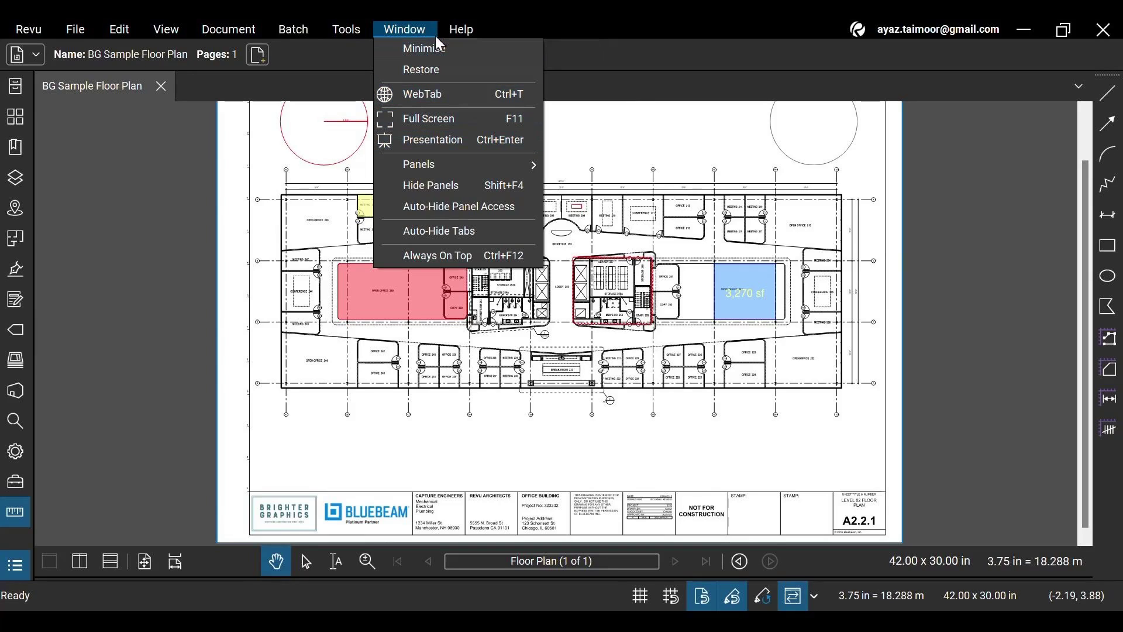
mouse_move(445, 33)
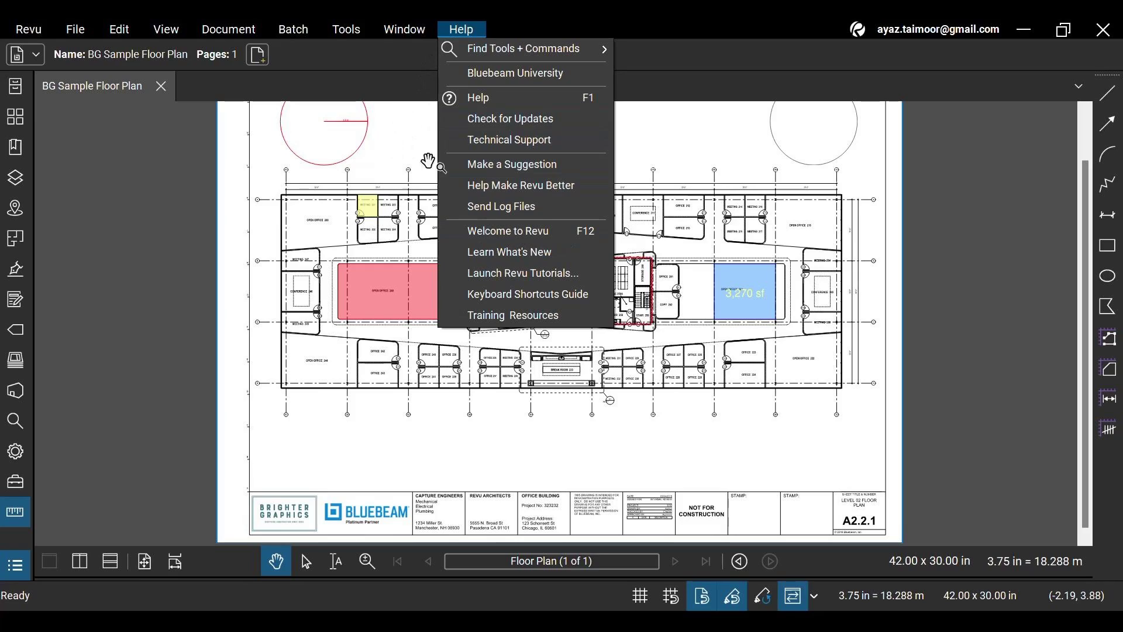
mouse_move(463, 50)
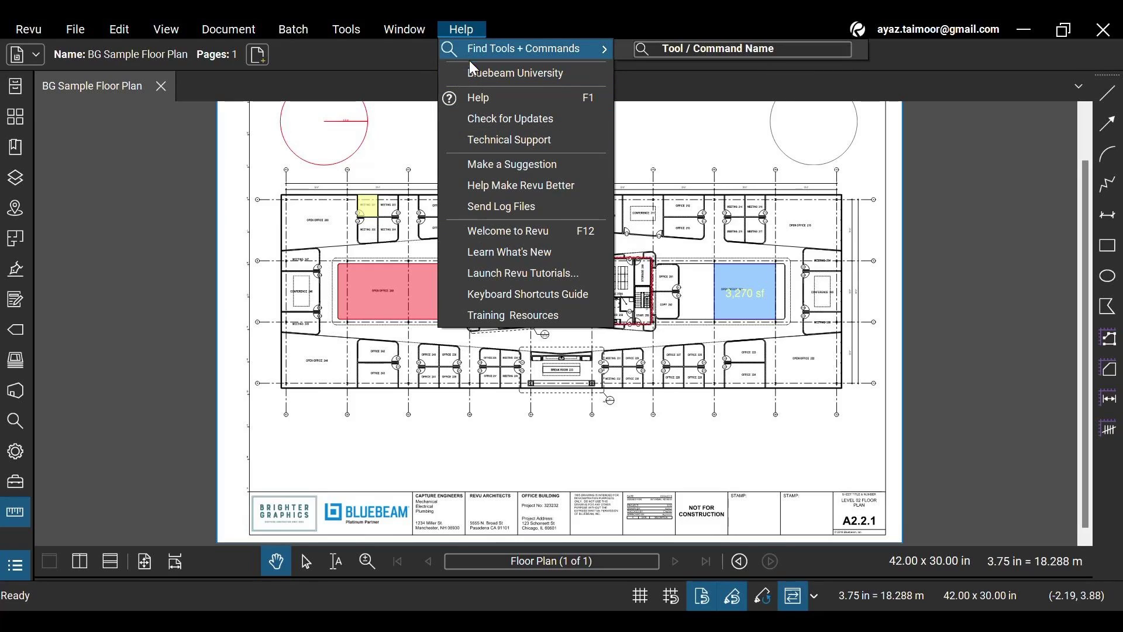
click(706, 50)
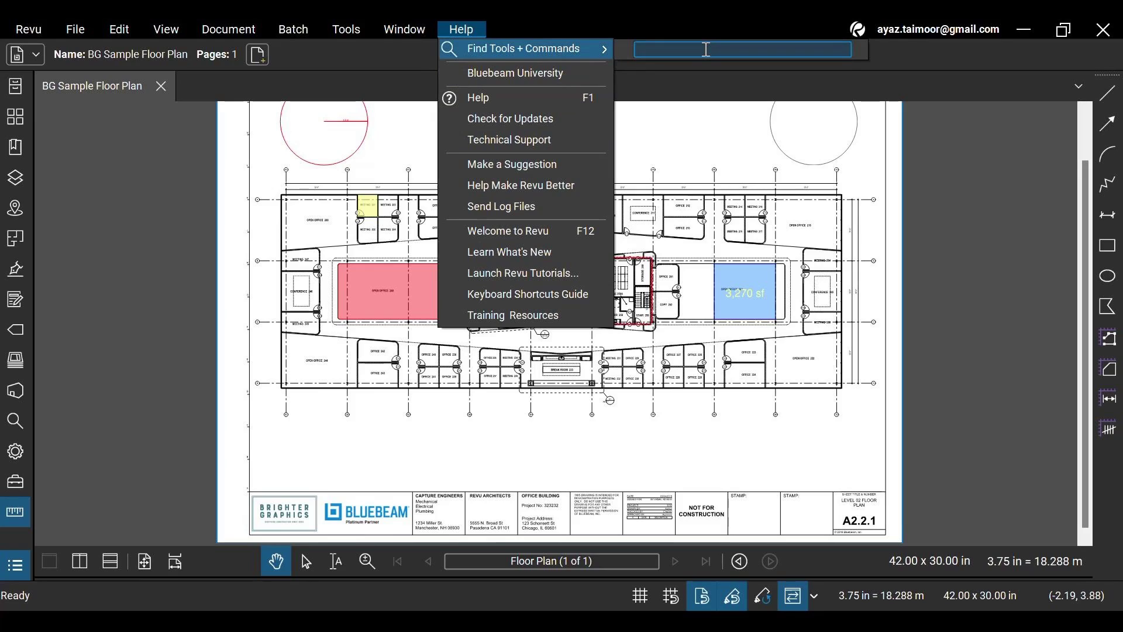
text(measurement)
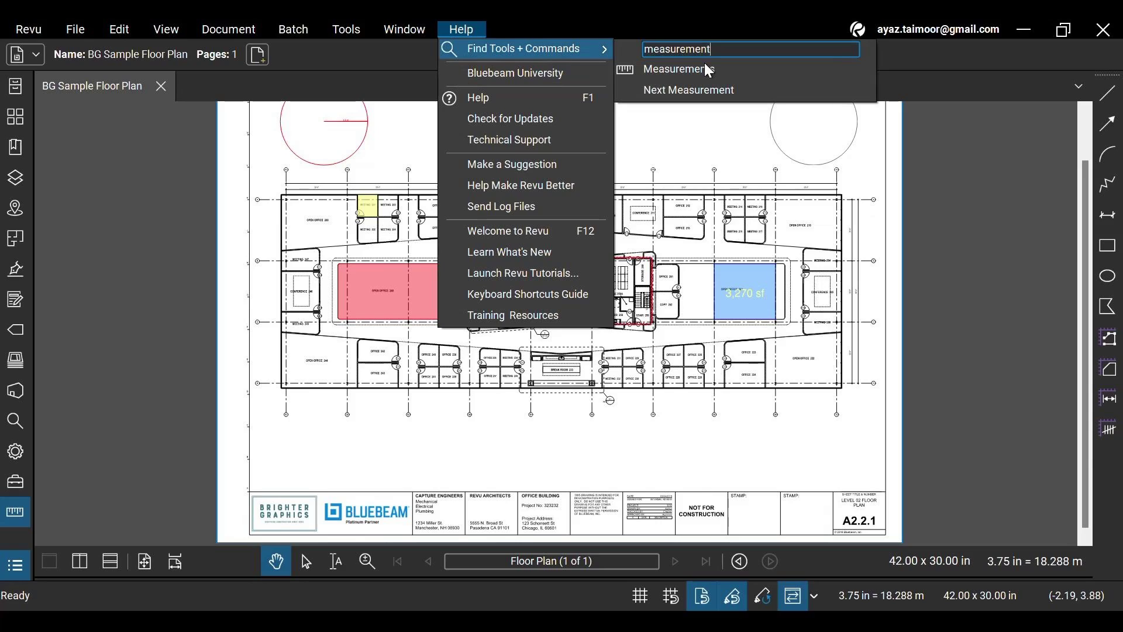
click(707, 69)
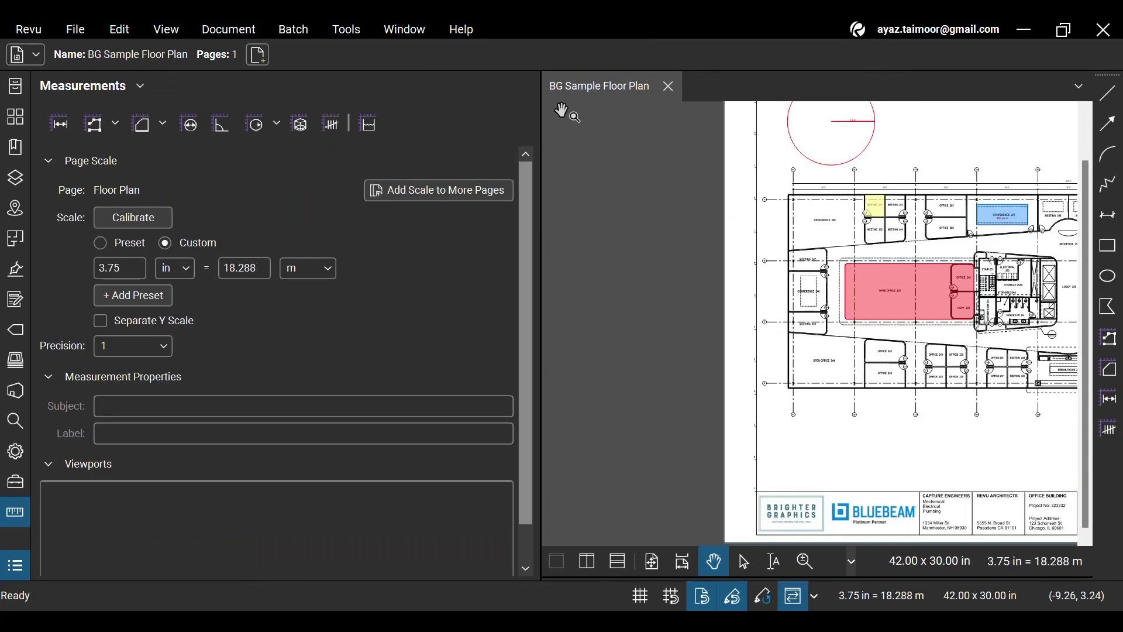
Toggle the Measurements panel closed and open again, then switch the side panel to Tool Chest
click(13, 515)
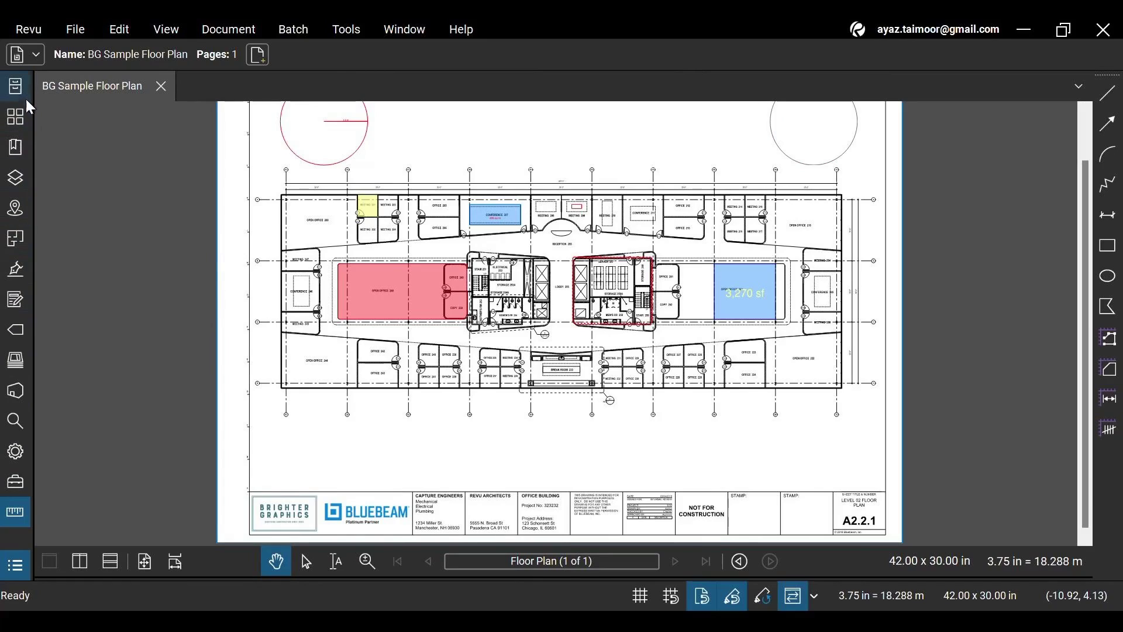
click(20, 514)
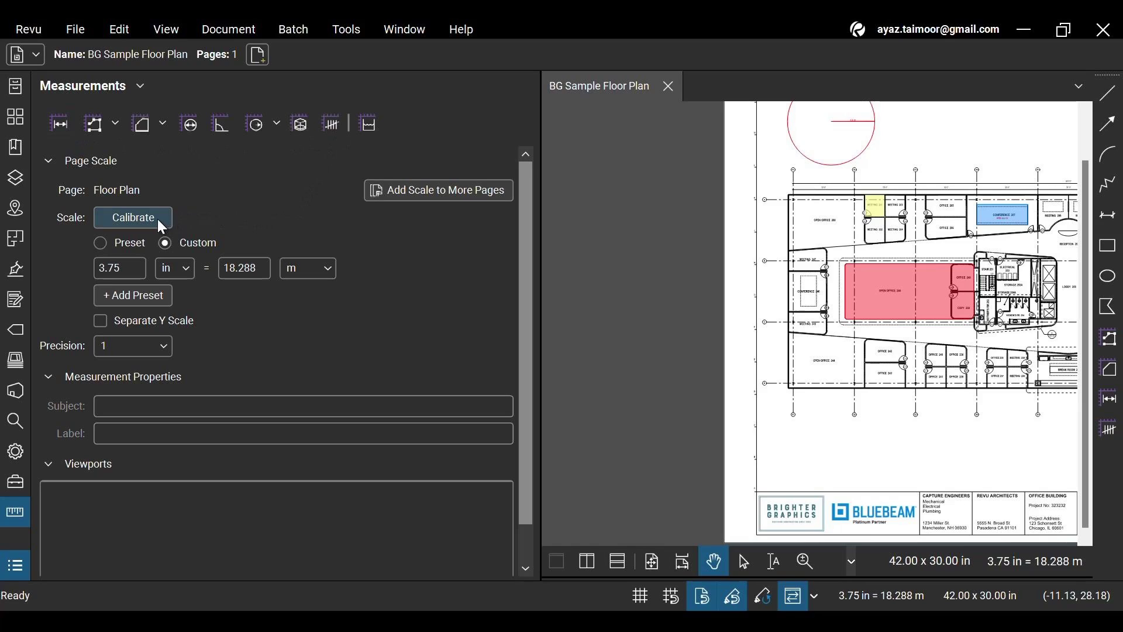
click(20, 483)
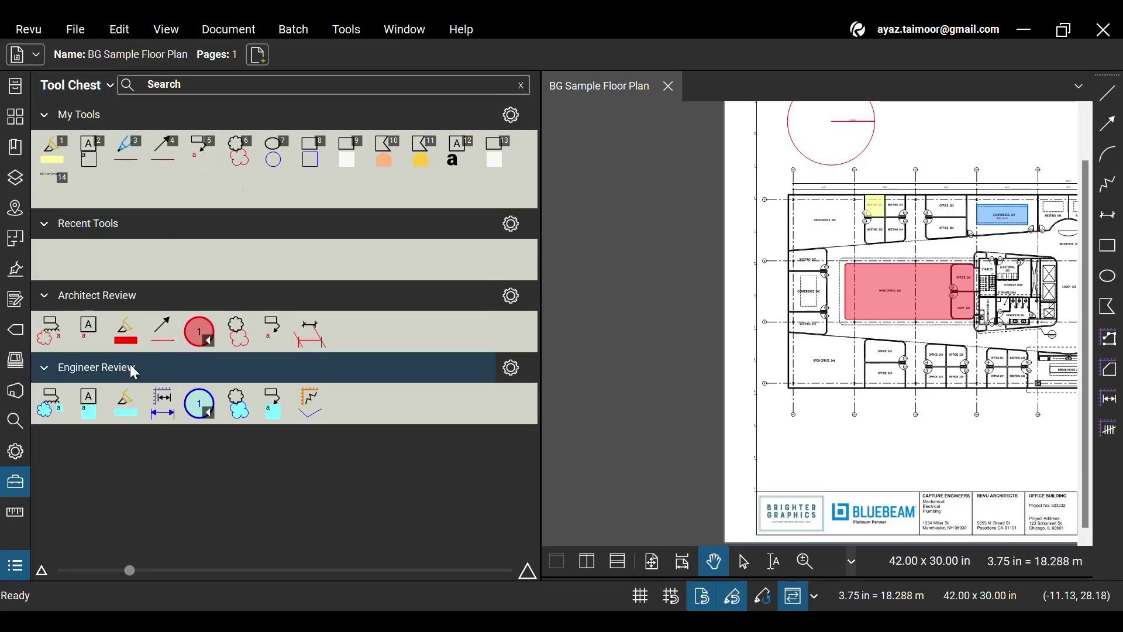
Open the Studio panel, flip between Projects and Sessions, then close it
click(18, 392)
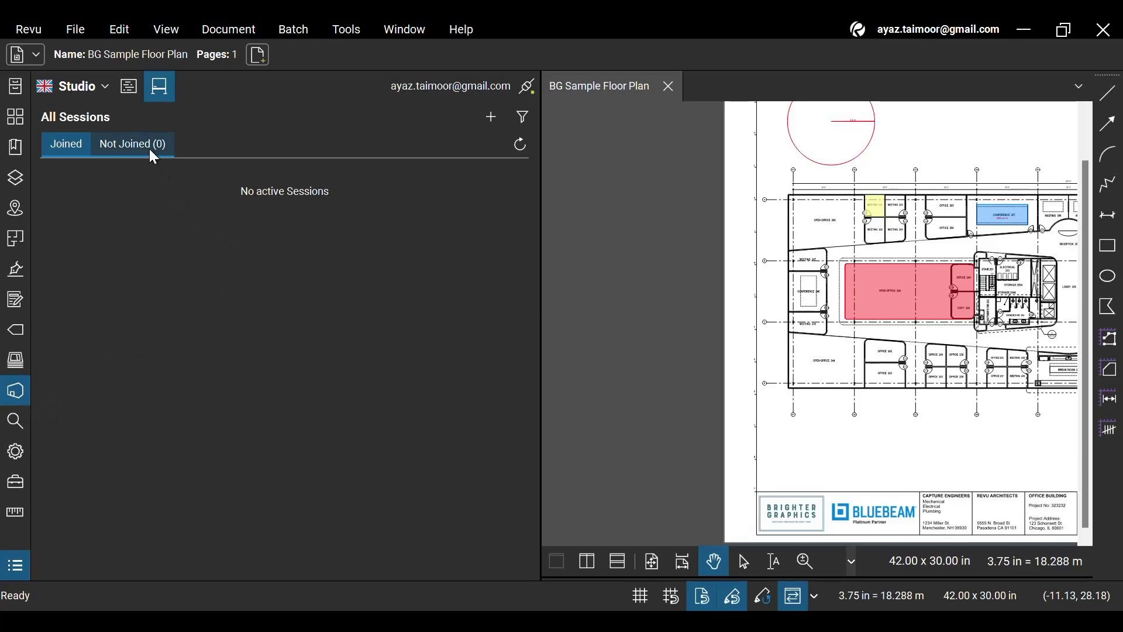
click(135, 95)
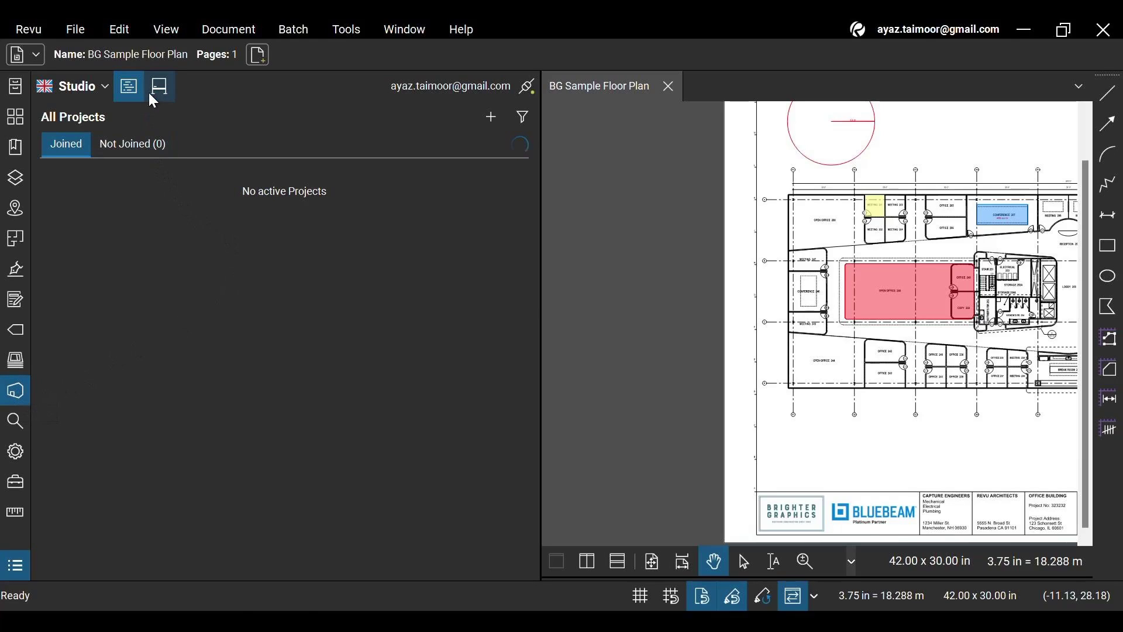
click(157, 91)
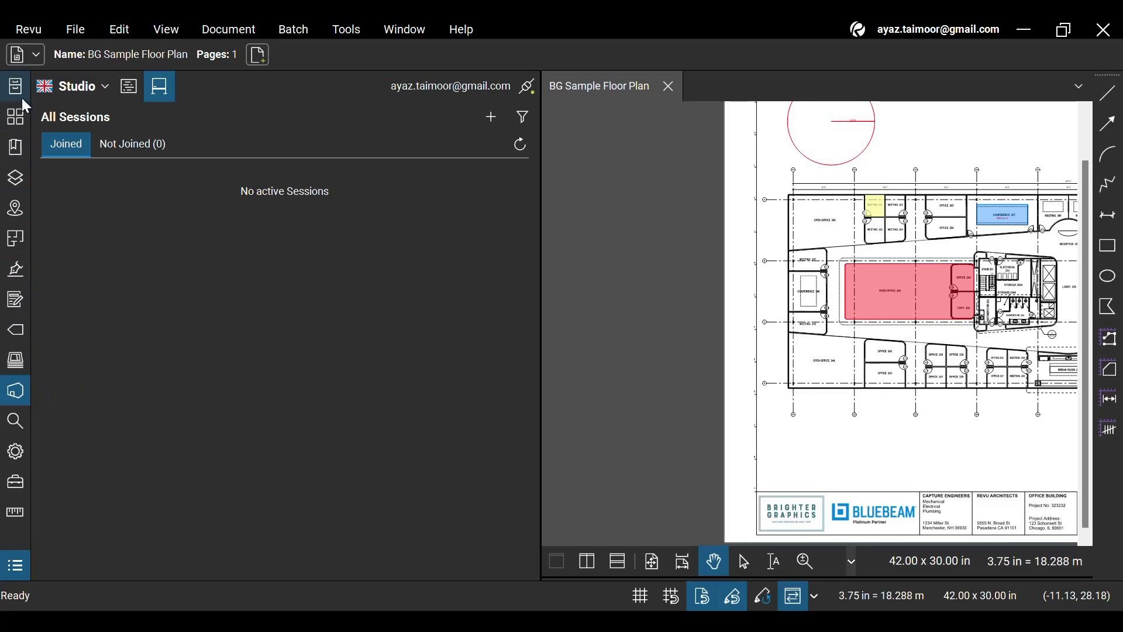
click(25, 389)
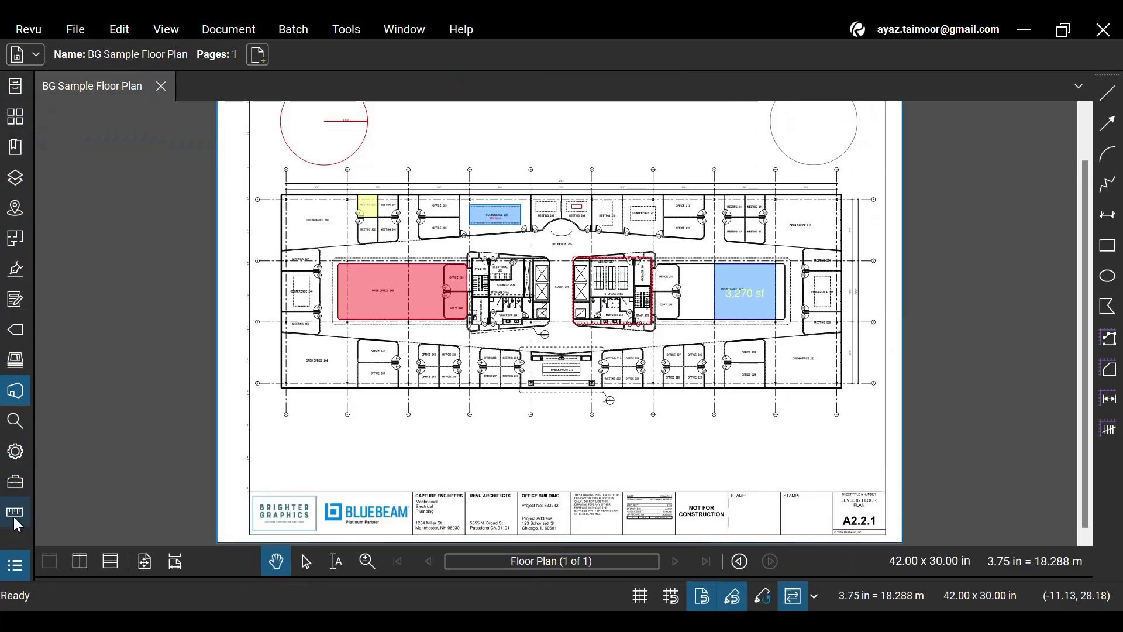
Open the Search panel from the sidebar's right-click panel menu
right_click(21, 535)
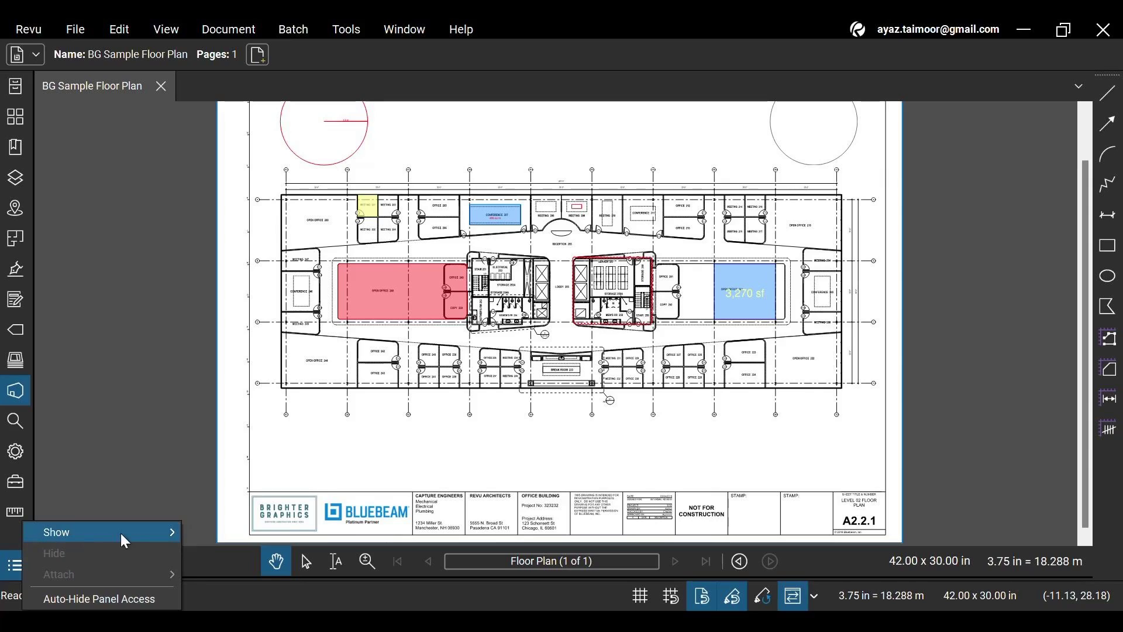
mouse_move(131, 532)
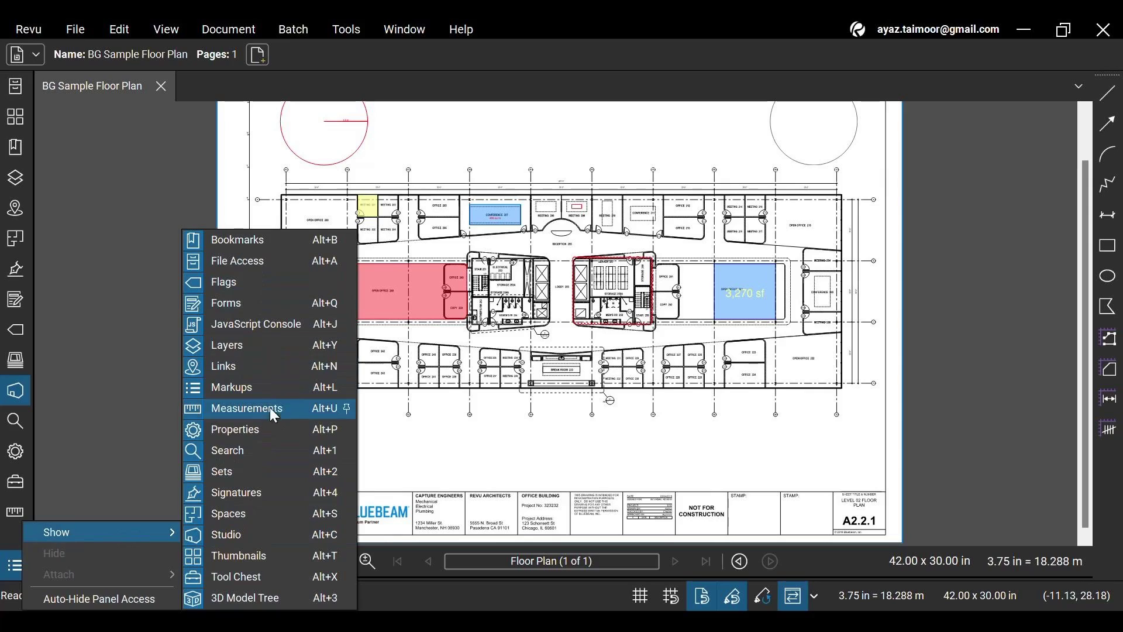
click(264, 455)
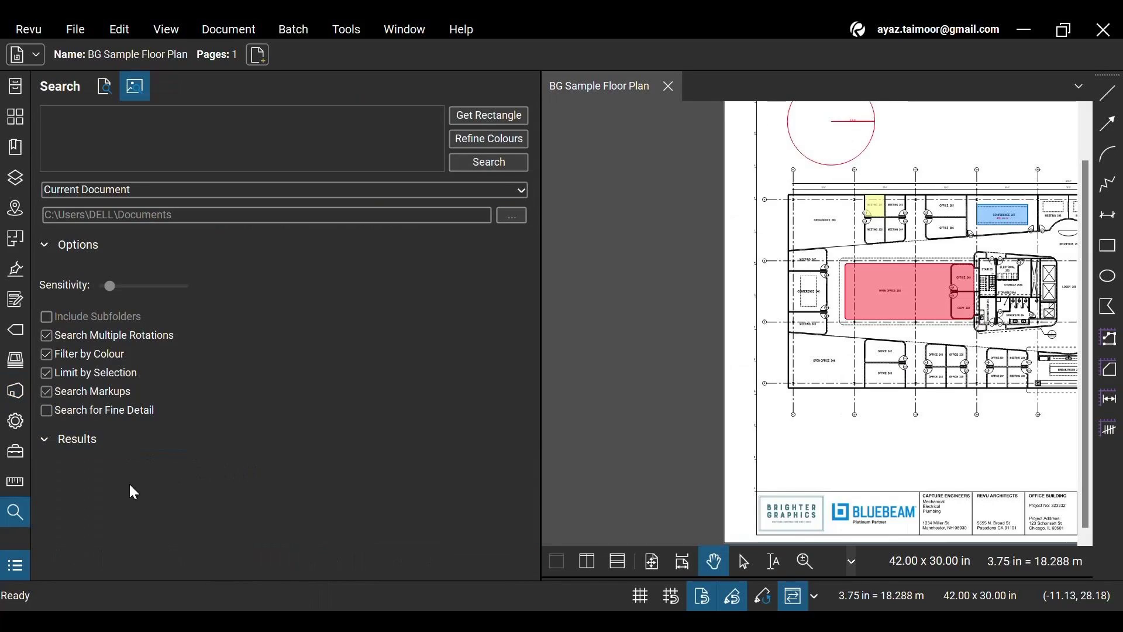
Collapse and reopen the Search panel, then bring up its display options
click(17, 518)
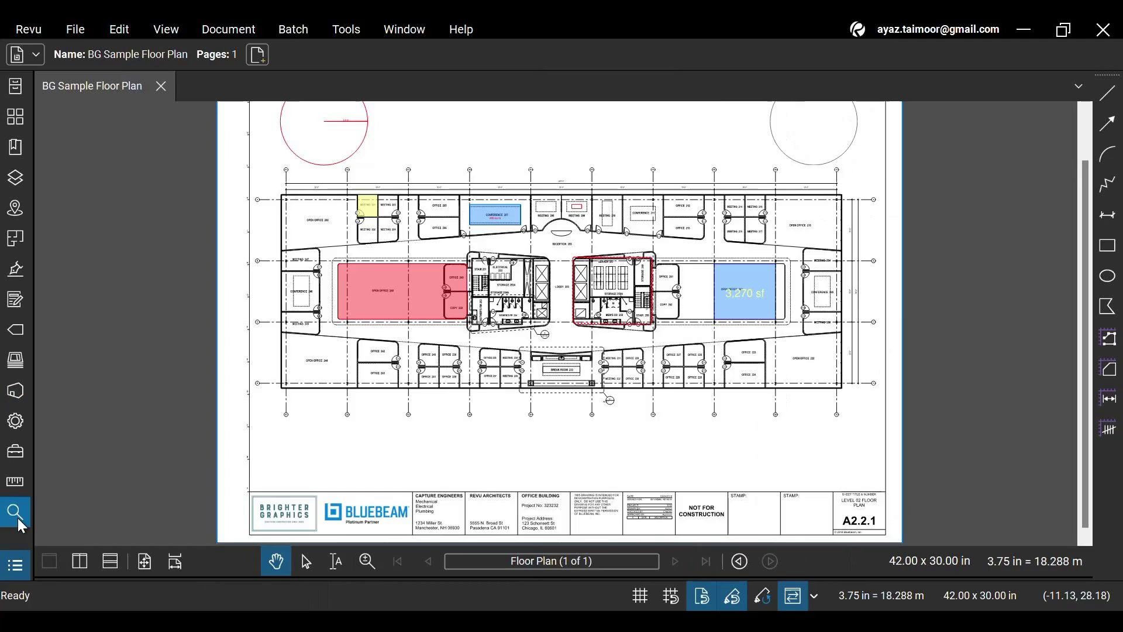
click(18, 532)
right_click(16, 532)
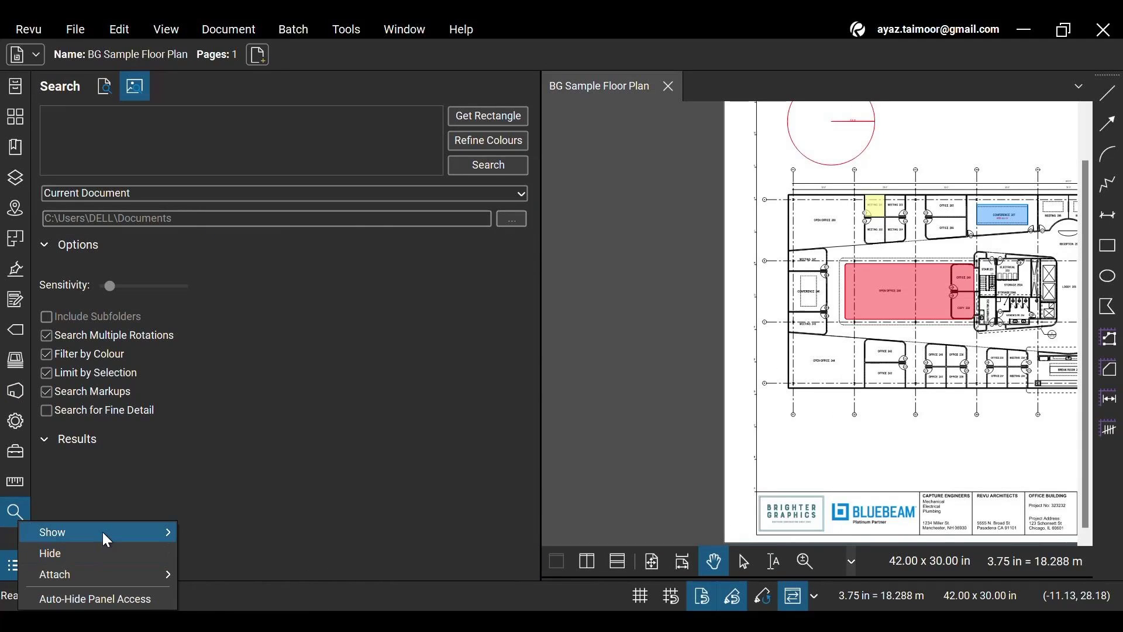
click(339, 445)
right_click(16, 514)
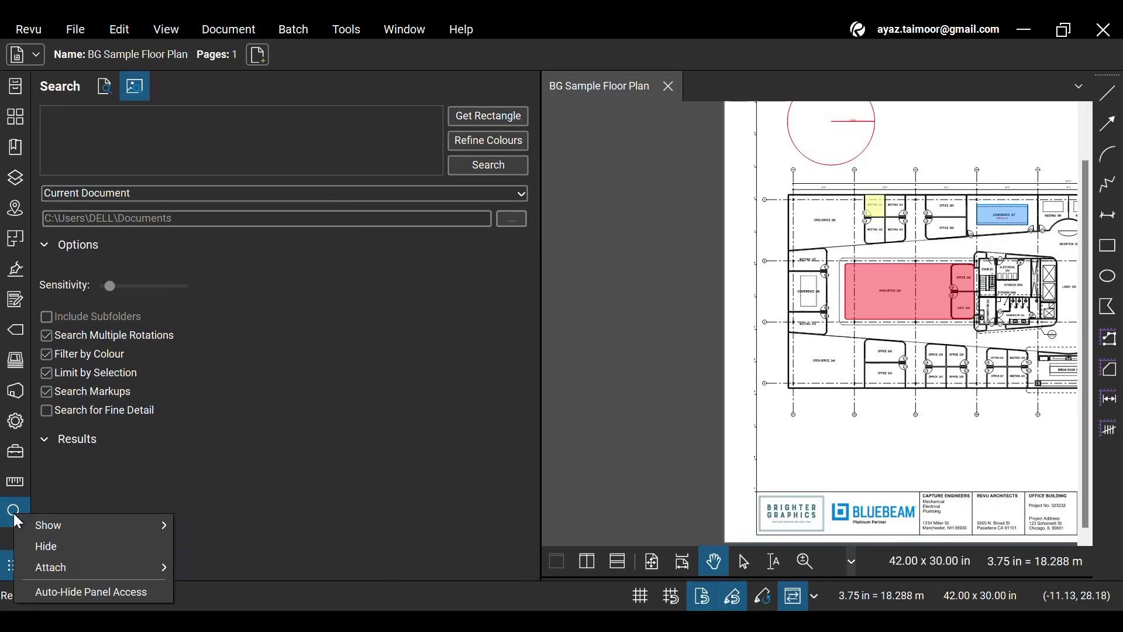
Hide the Search, Tool Chest, Measurements and Properties panels from their right-click menus
click(106, 542)
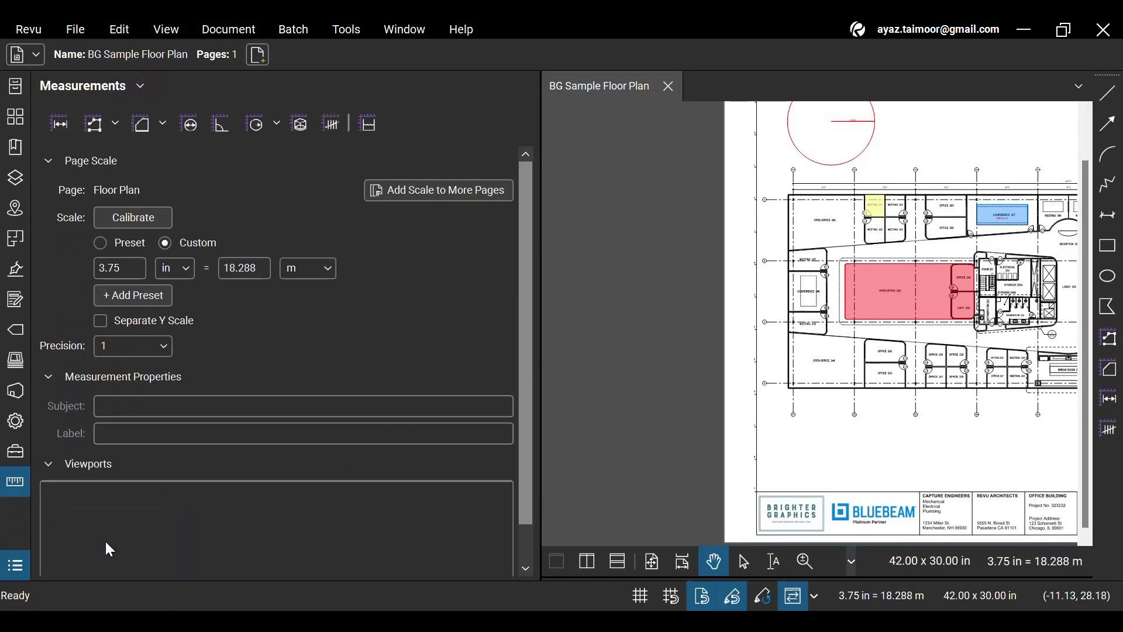
right_click(23, 458)
click(48, 484)
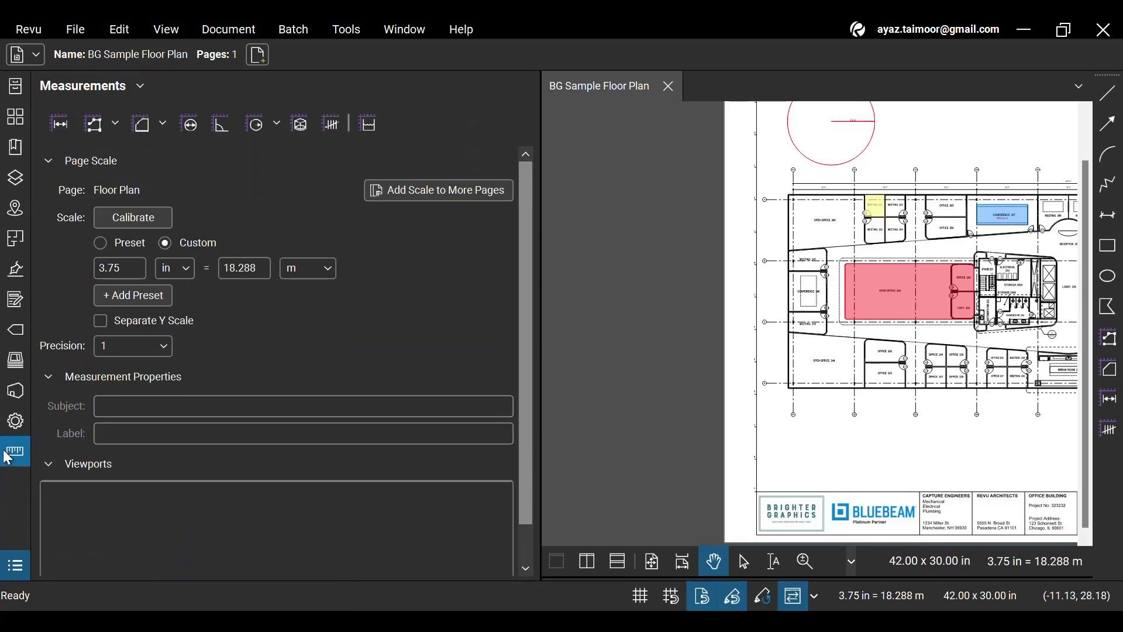
right_click(6, 456)
click(38, 477)
right_click(12, 430)
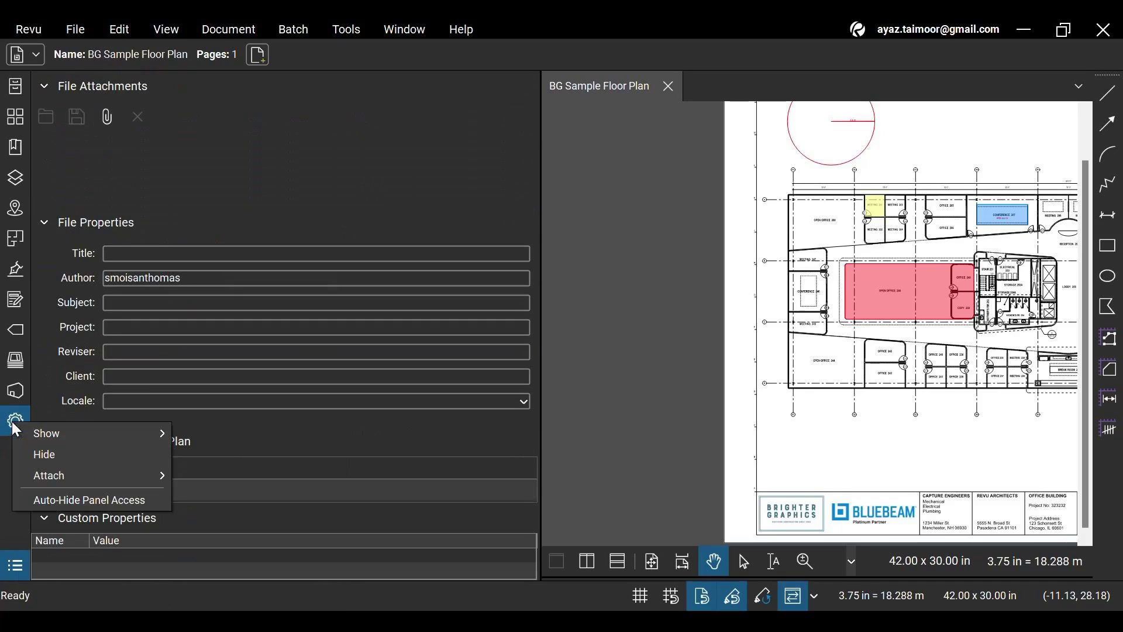
click(36, 463)
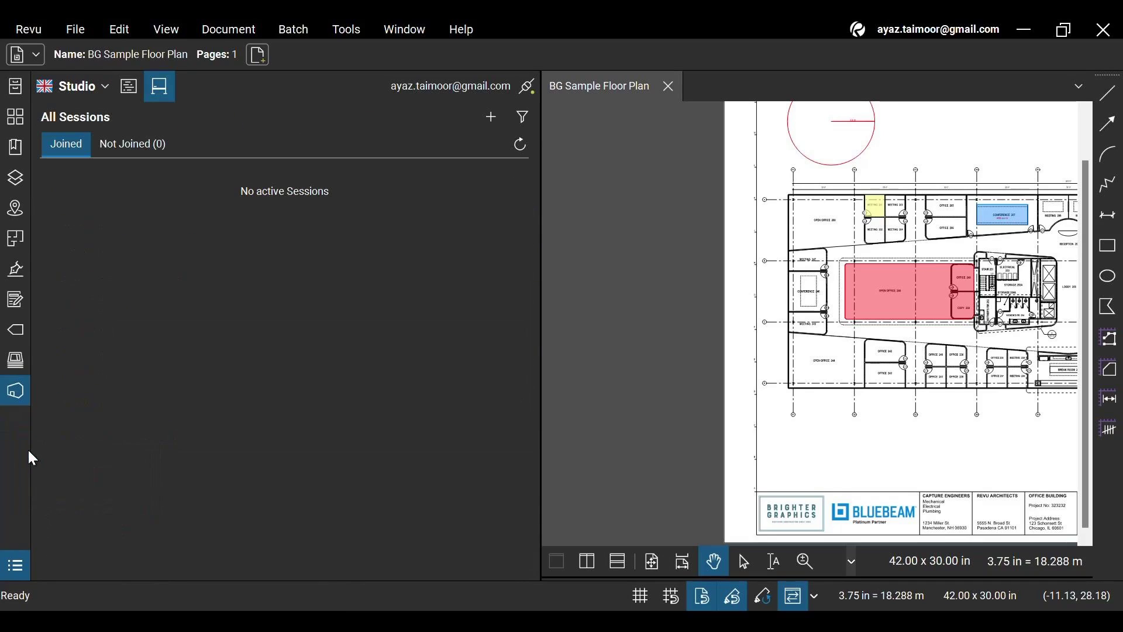
Collapse, reopen and collapse the Studio Sessions panel again
click(7, 401)
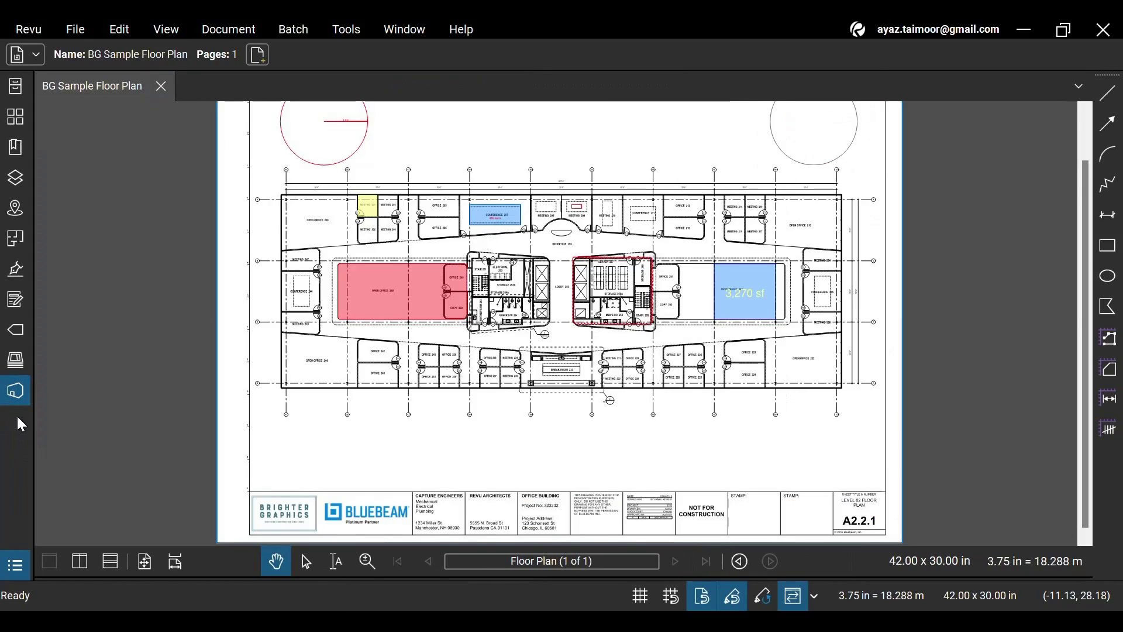
click(16, 398)
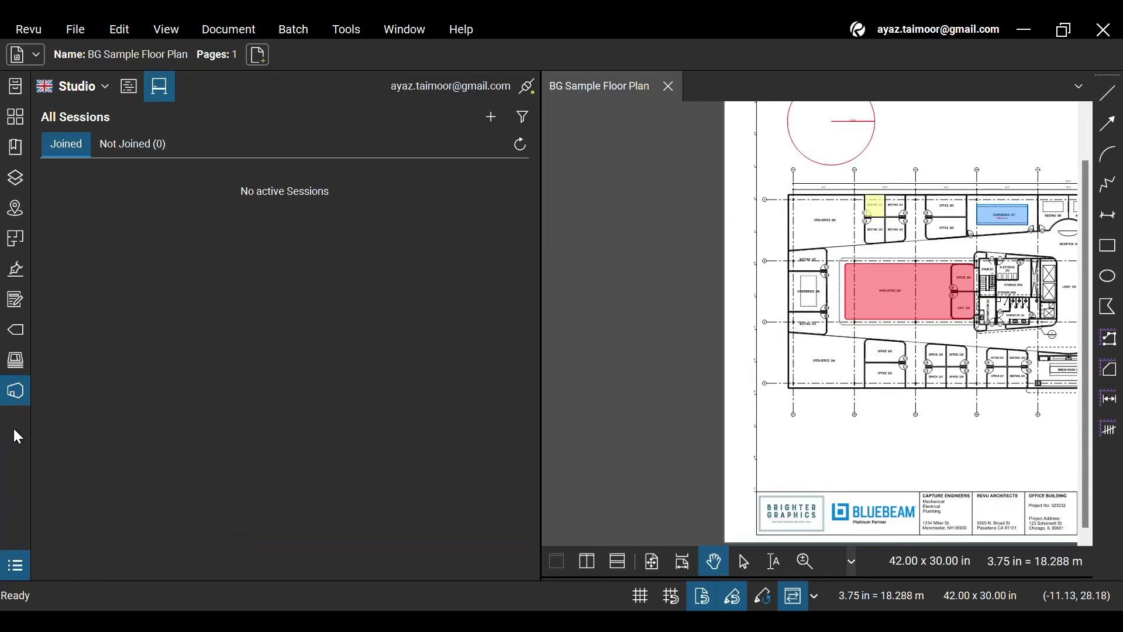
click(16, 392)
Restore the hidden Measurements and Properties panels with Show
right_click(22, 420)
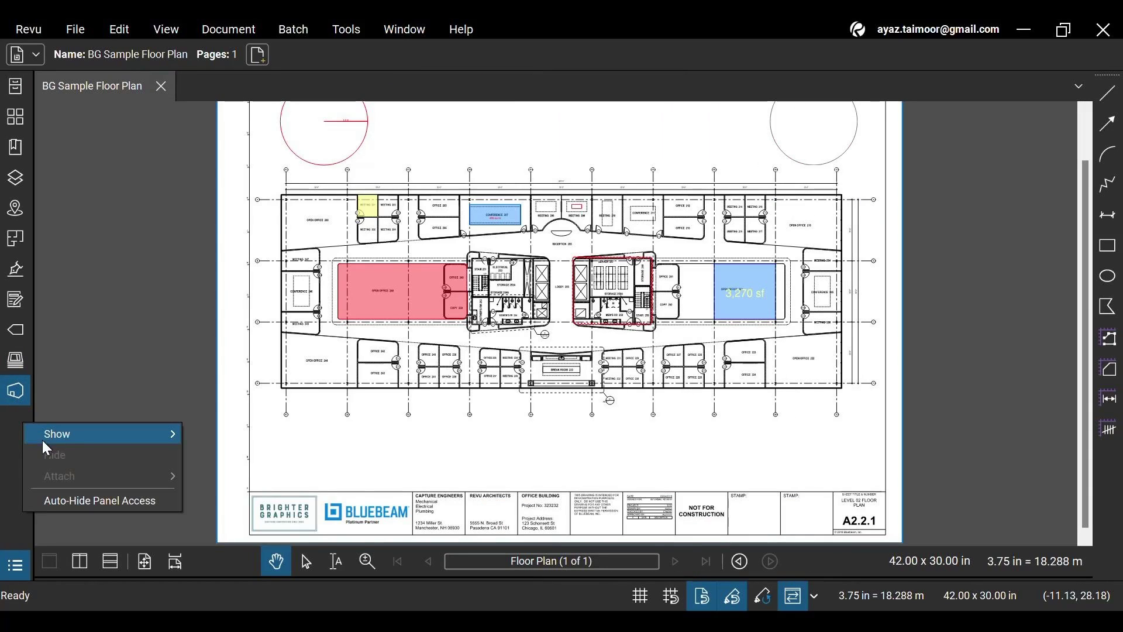
mouse_move(154, 443)
click(230, 410)
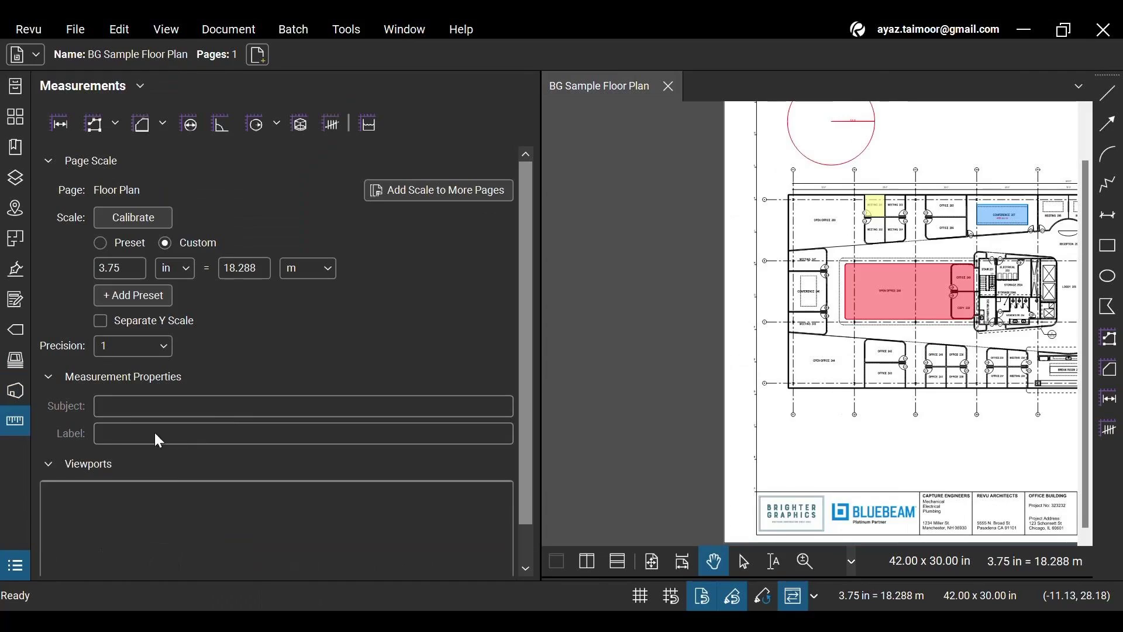
right_click(17, 467)
mouse_move(93, 475)
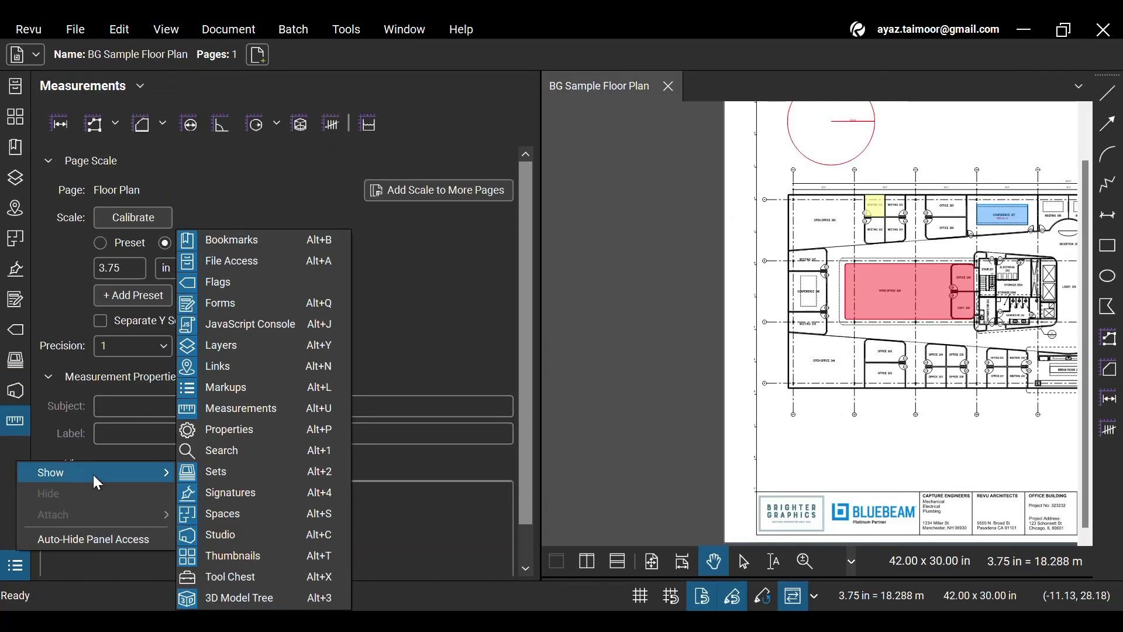
click(222, 433)
Restore the Search and Tool Chest panels, then collapse Tool Chest so the plan fills the view
right_click(11, 486)
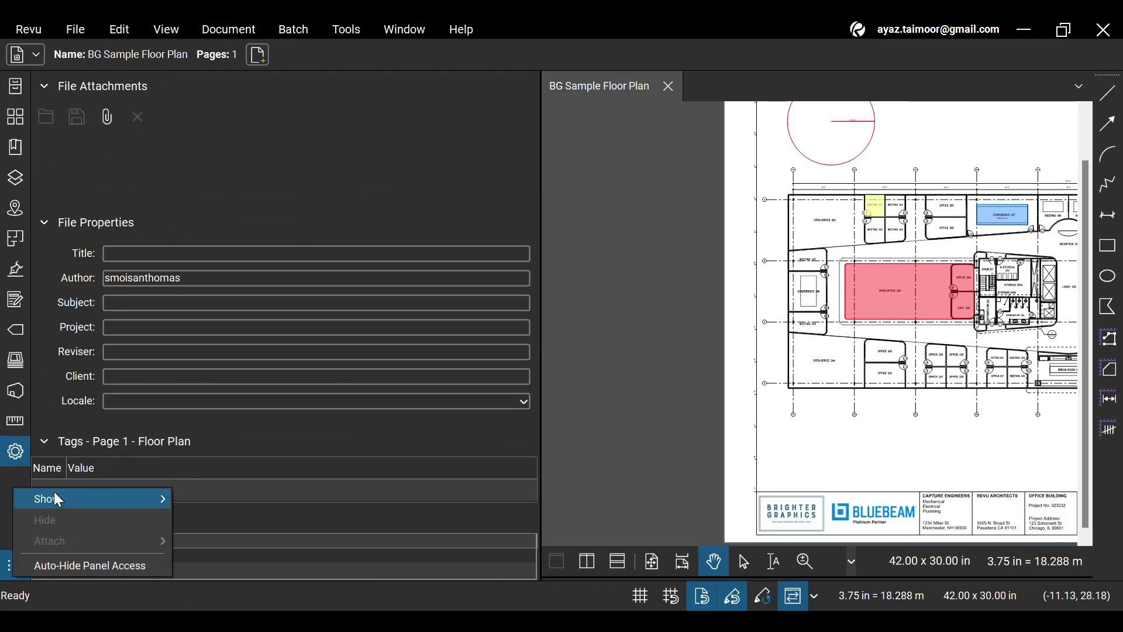
mouse_move(99, 494)
click(206, 452)
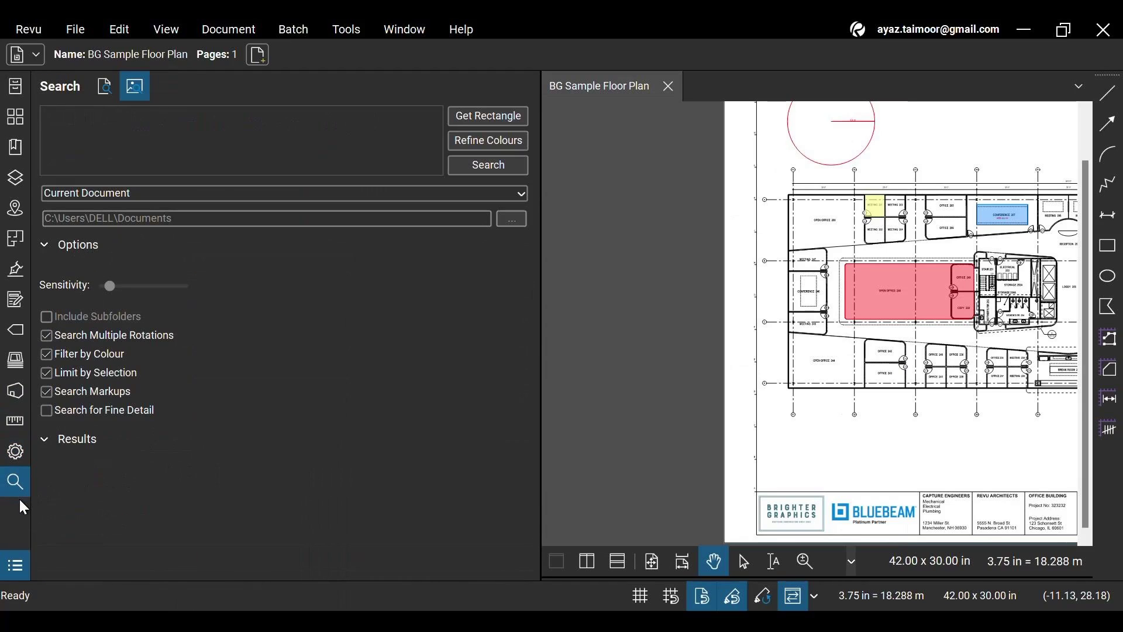
right_click(26, 508)
mouse_move(70, 521)
click(218, 575)
click(21, 513)
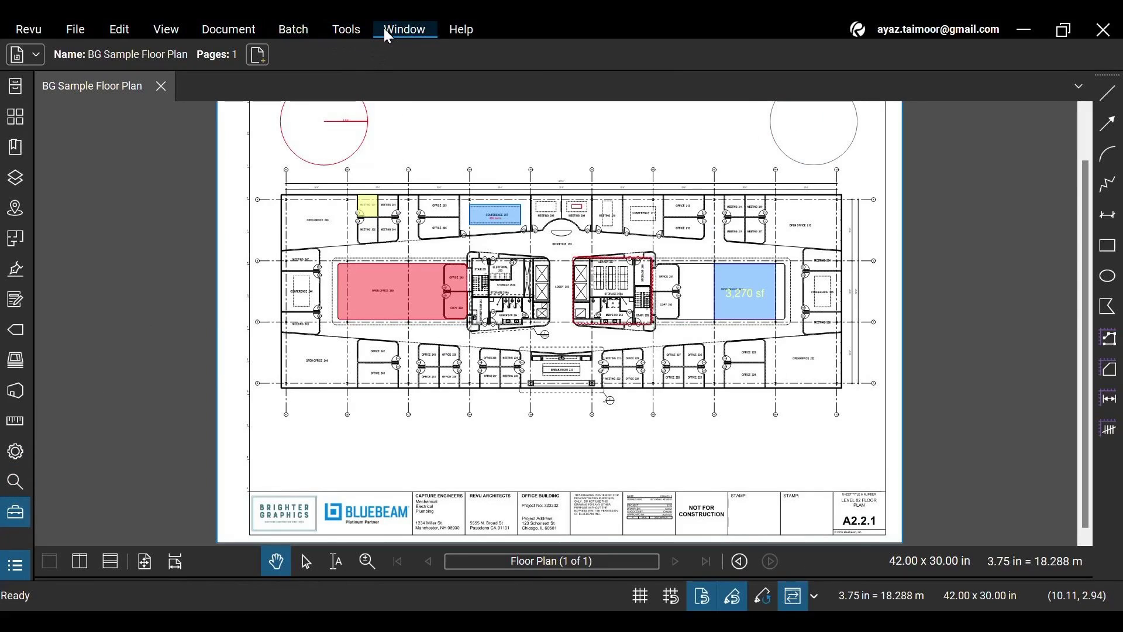
click(168, 30)
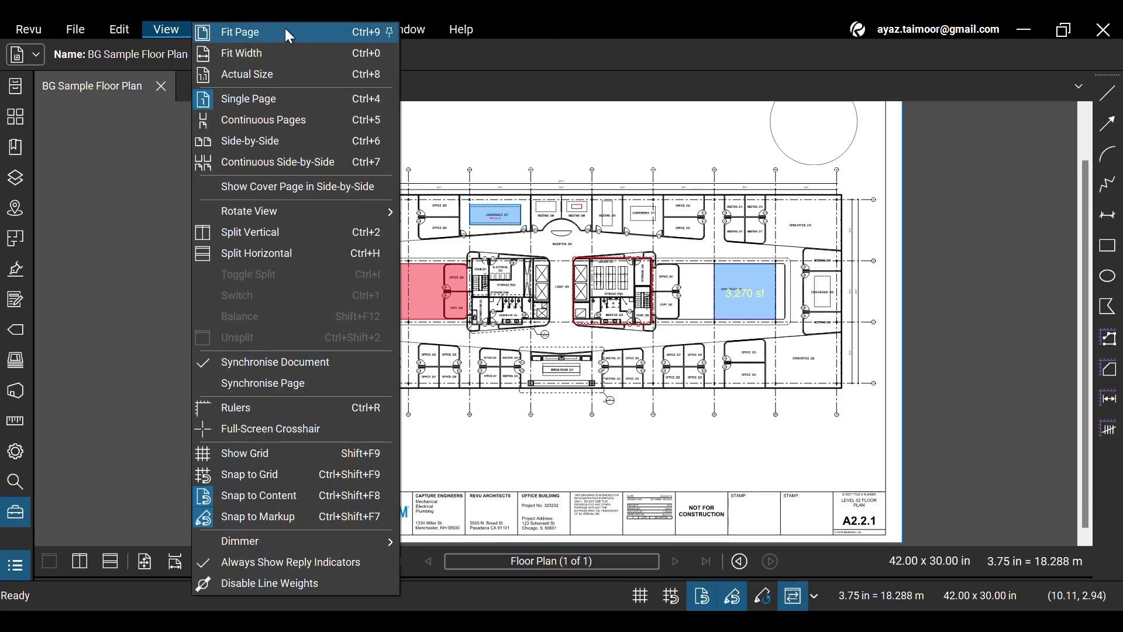
click(393, 32)
click(406, 27)
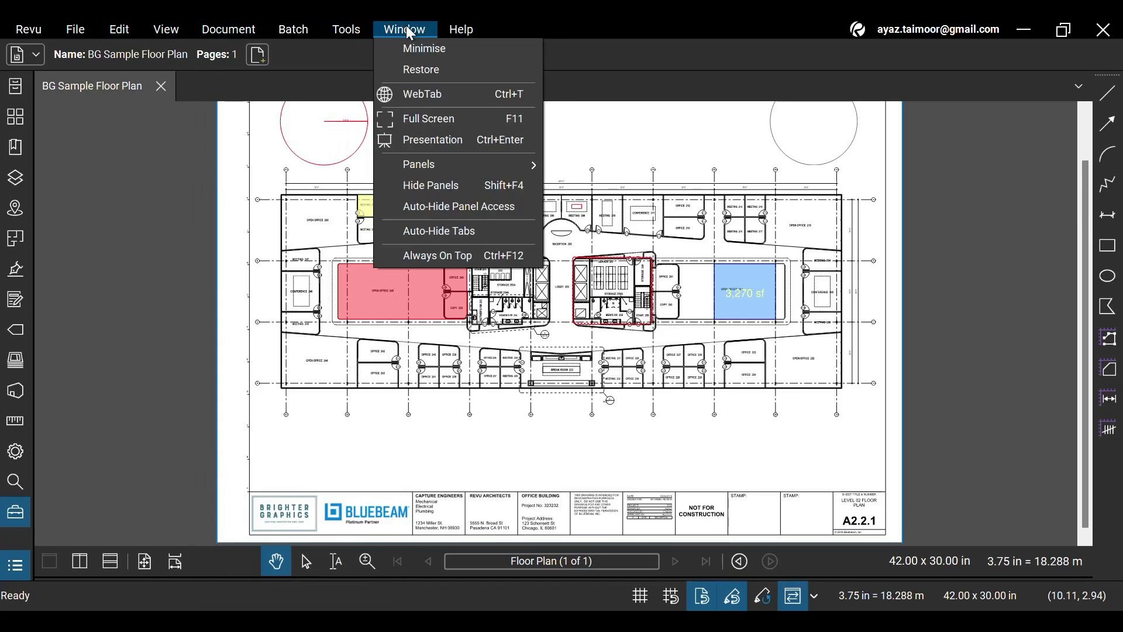
click(328, 30)
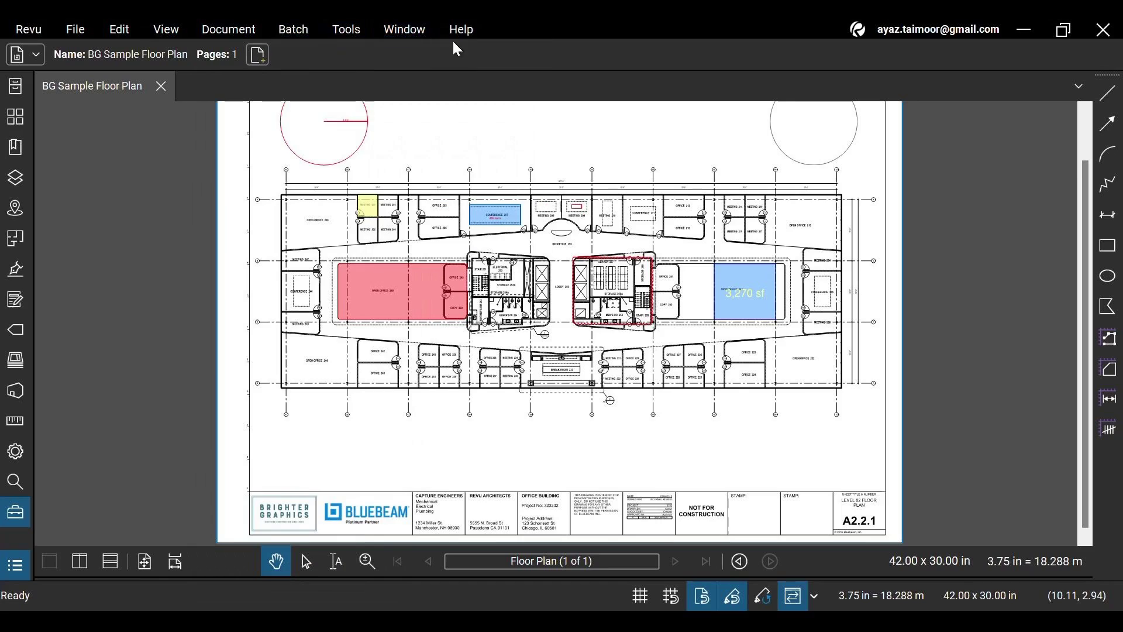
click(351, 36)
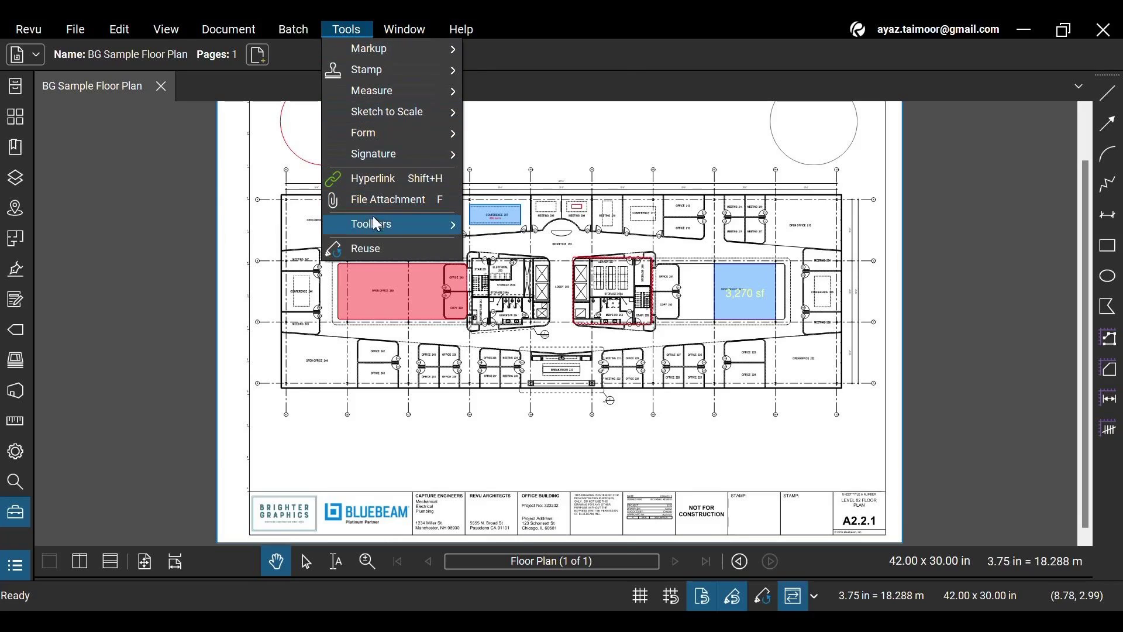
mouse_move(392, 224)
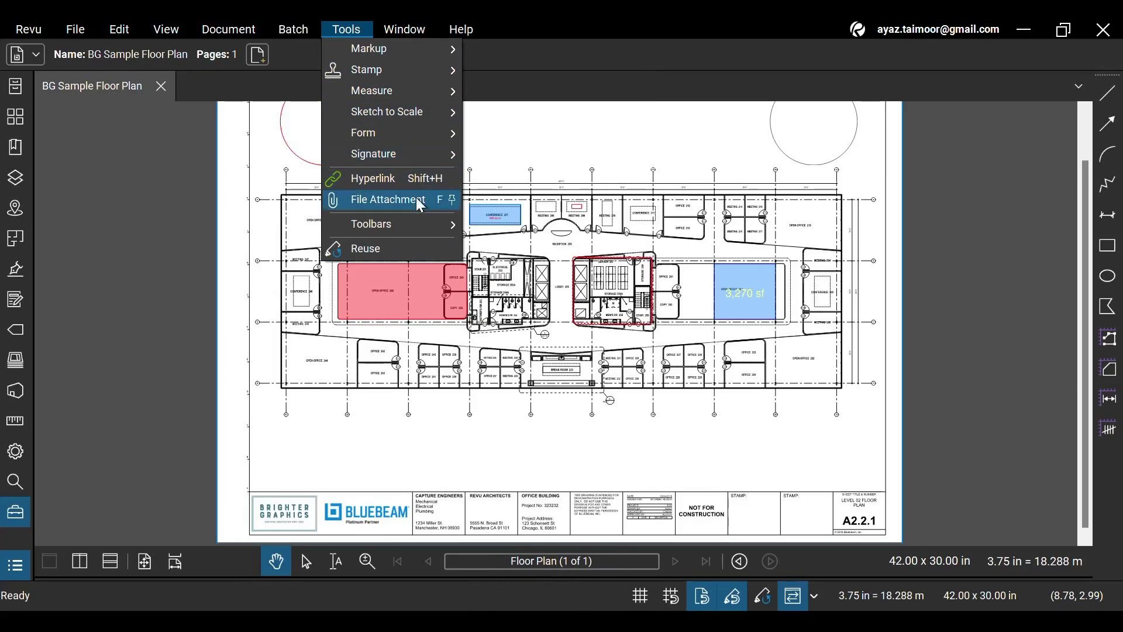
mouse_move(435, 226)
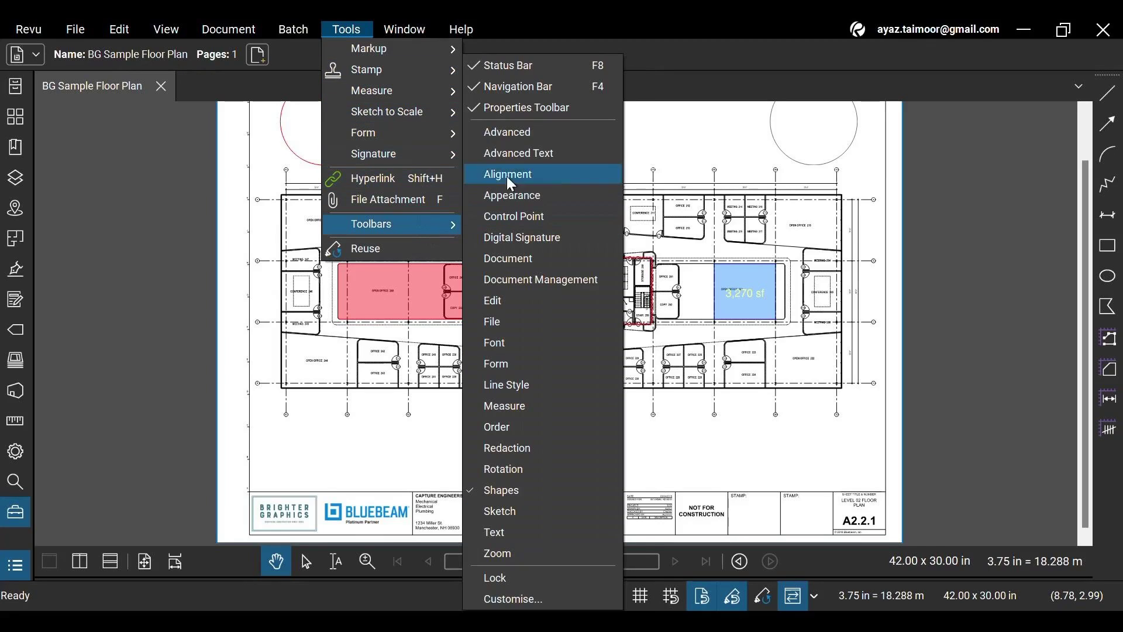
click(536, 107)
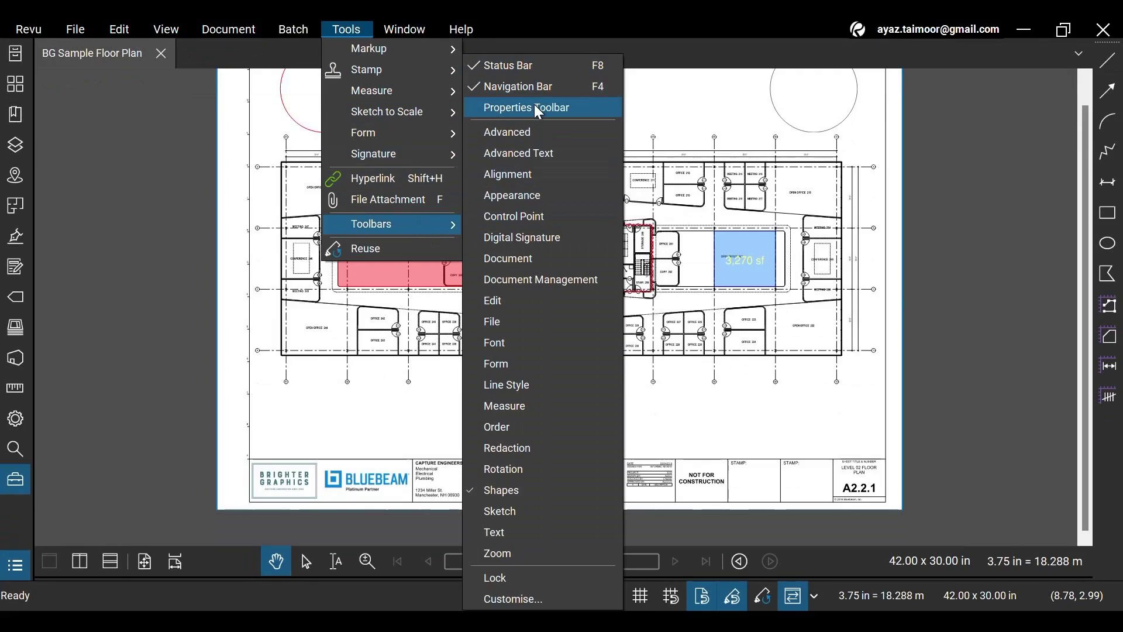
click(534, 106)
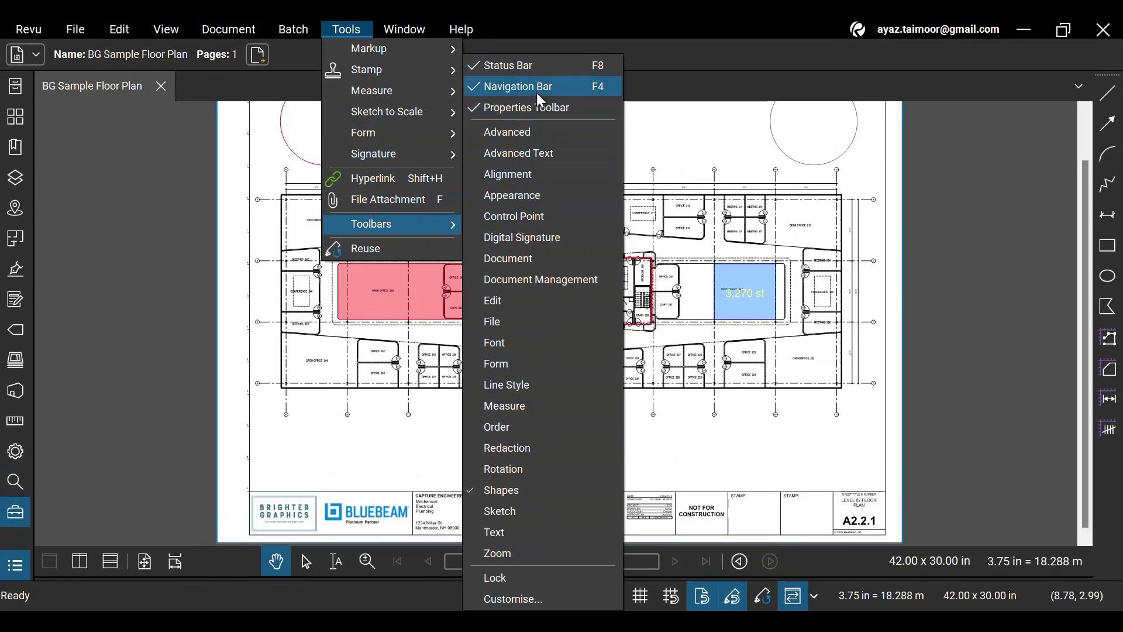
click(537, 89)
click(535, 68)
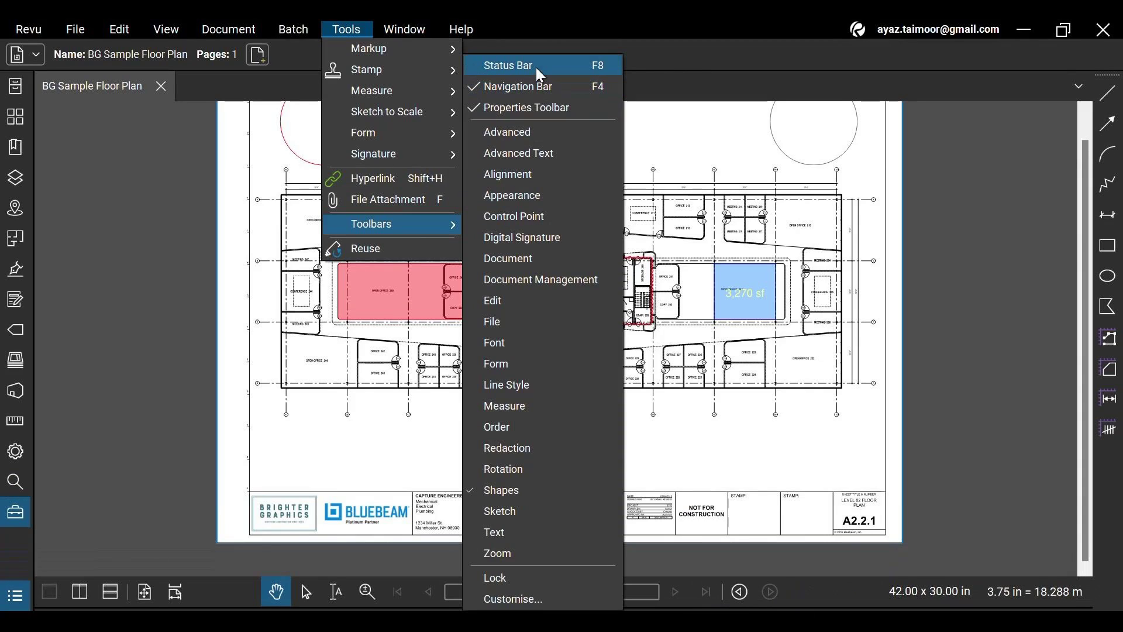
click(536, 68)
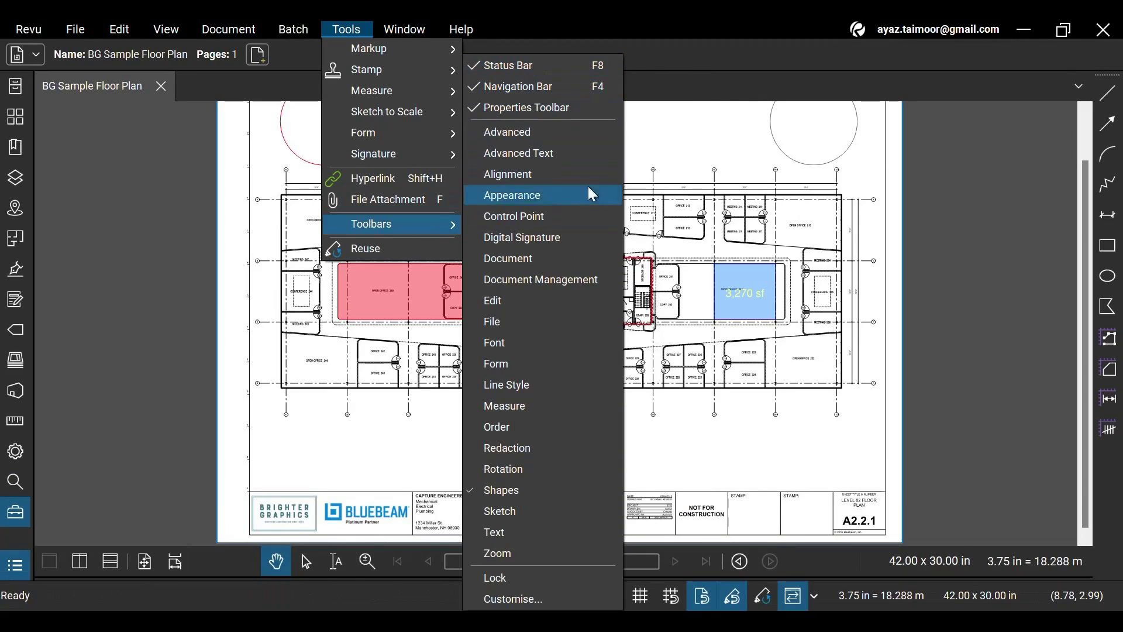
click(766, 177)
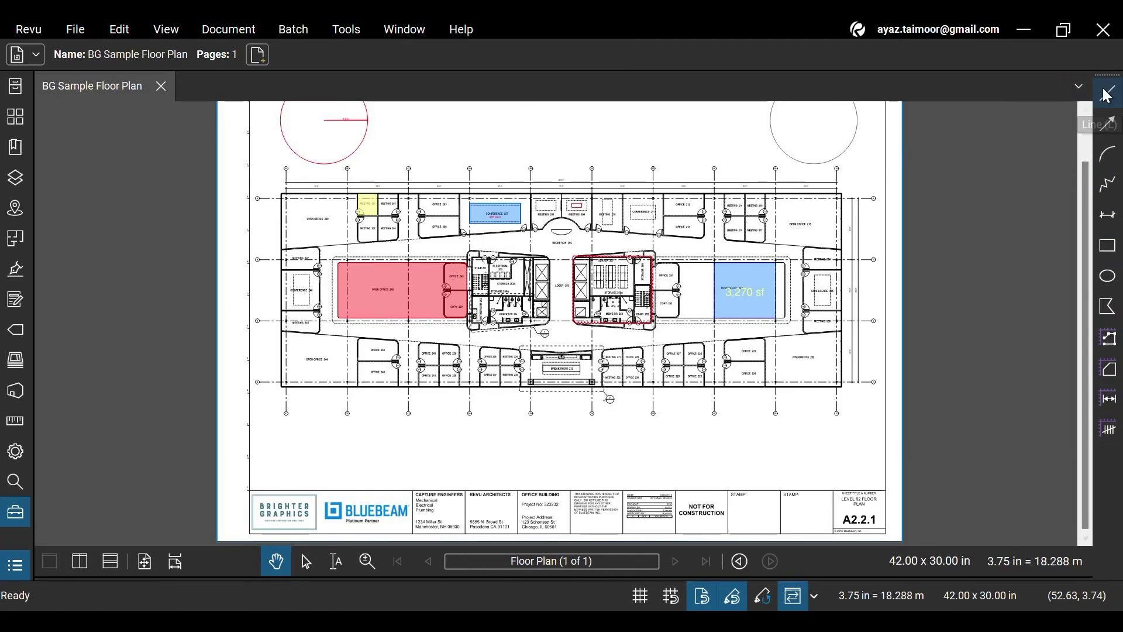
Drag the Shapes toolbar off the right edge and redock it higher on that edge
drag(1108, 75, 749, 98)
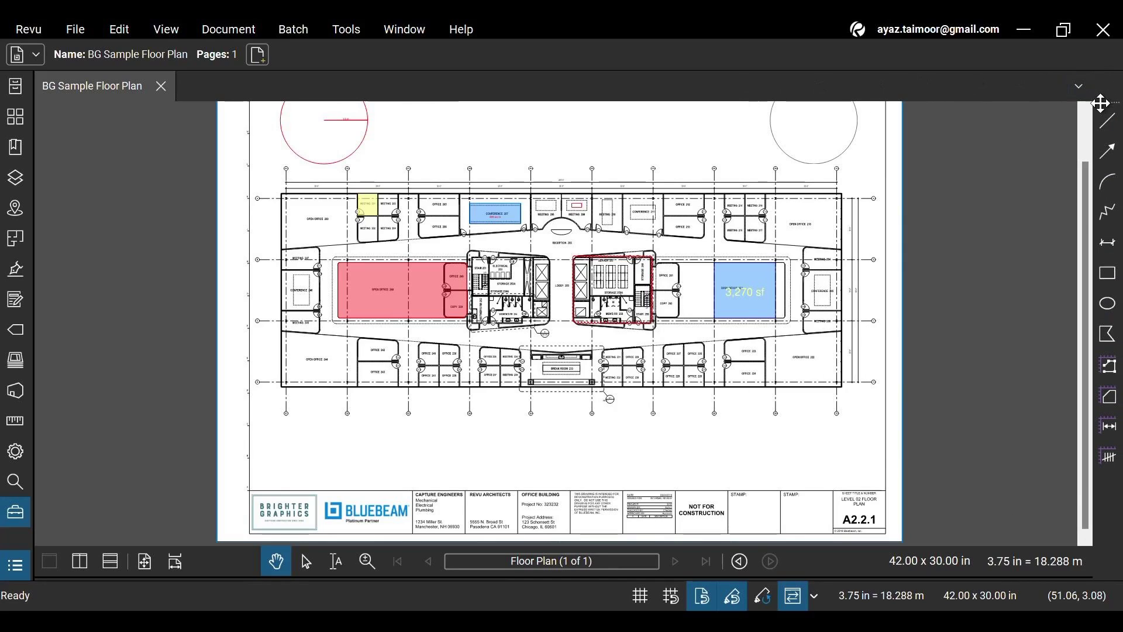
drag(1103, 106, 855, 38)
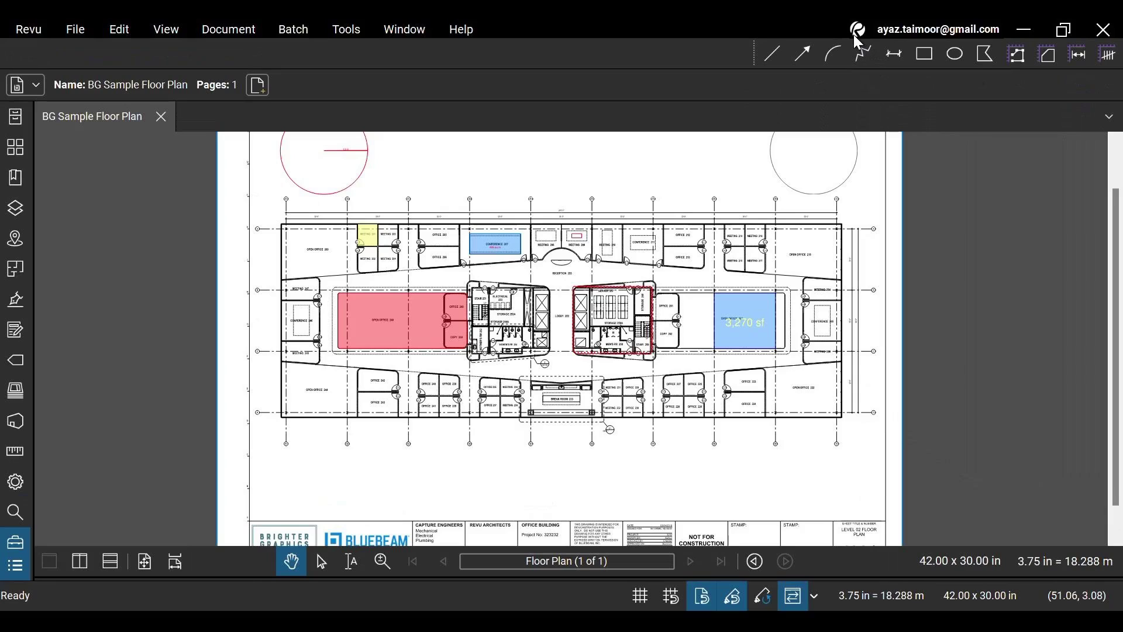
drag(754, 48, 1111, 140)
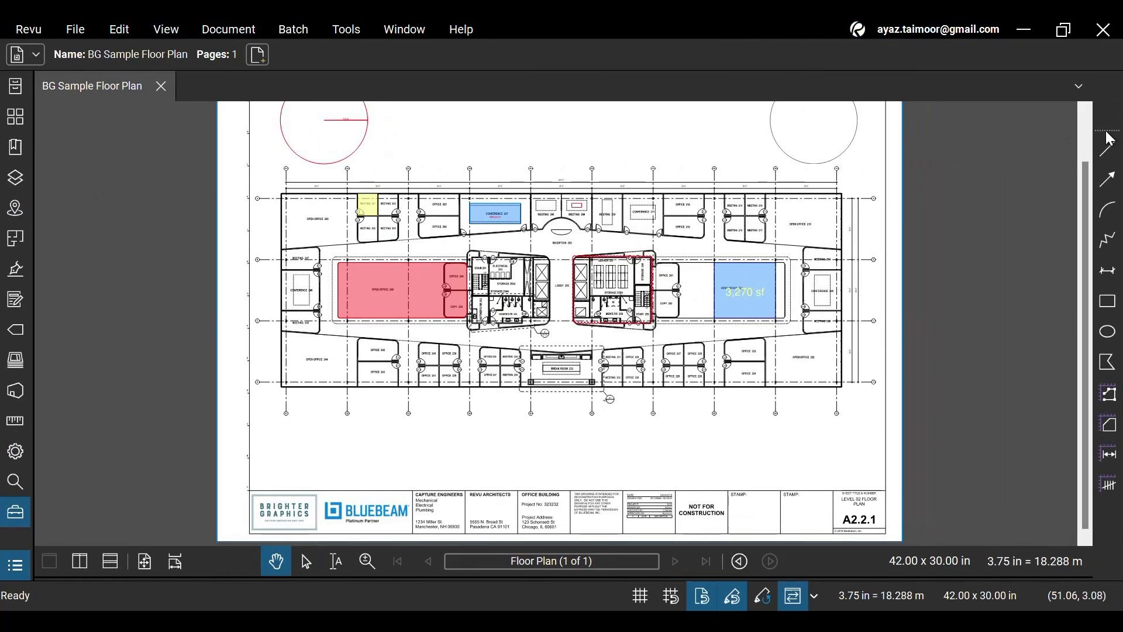
drag(1116, 130, 1115, 74)
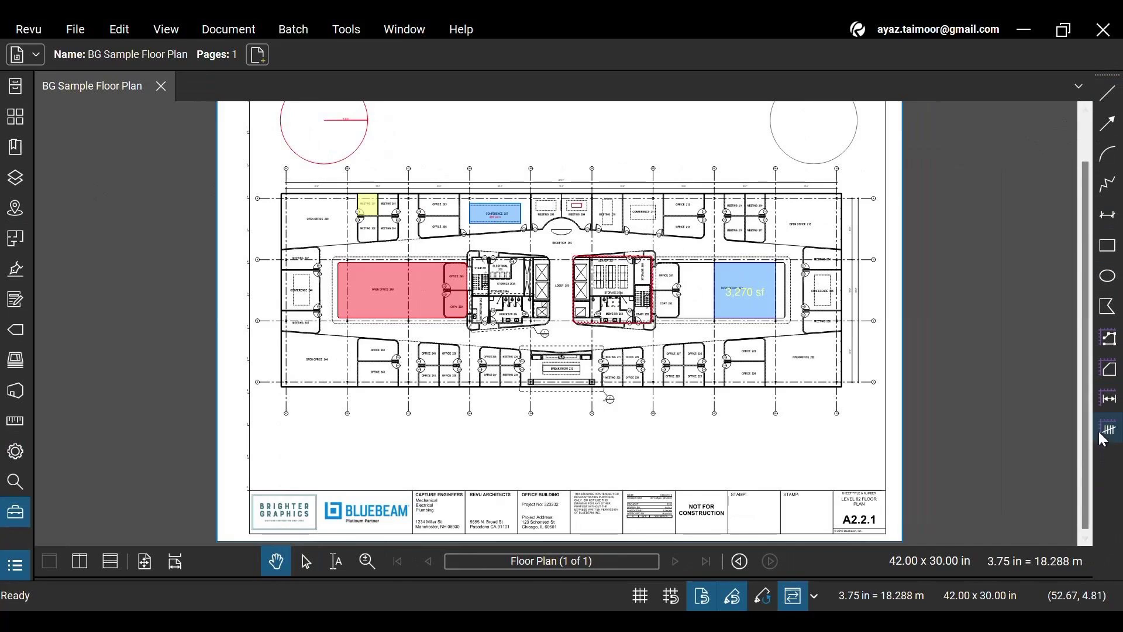
right_click(1021, 440)
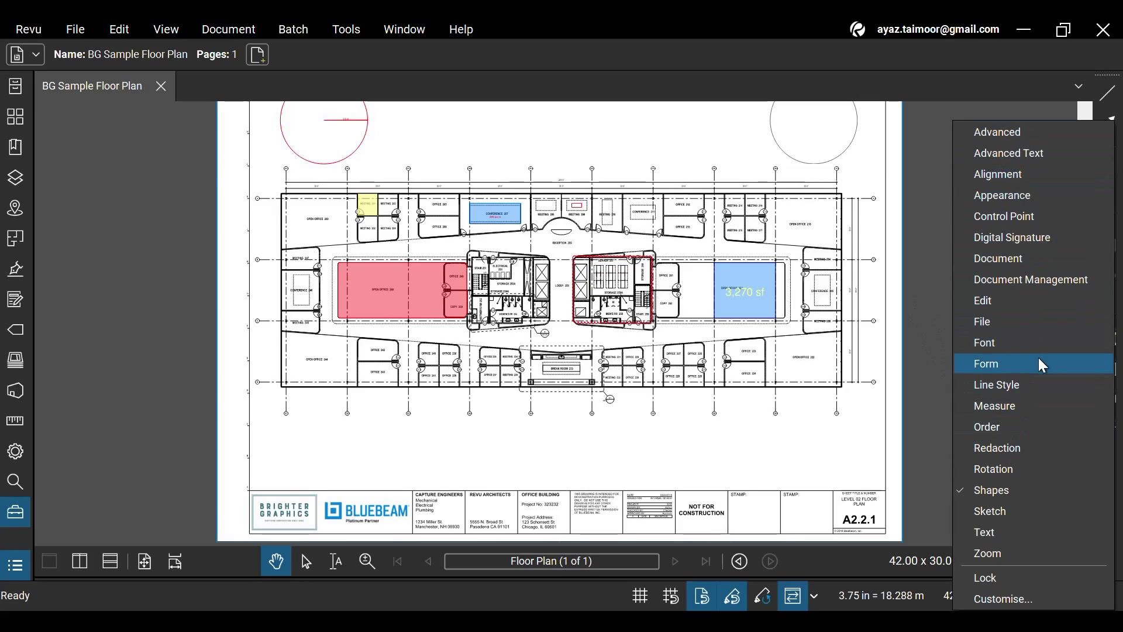
click(1040, 301)
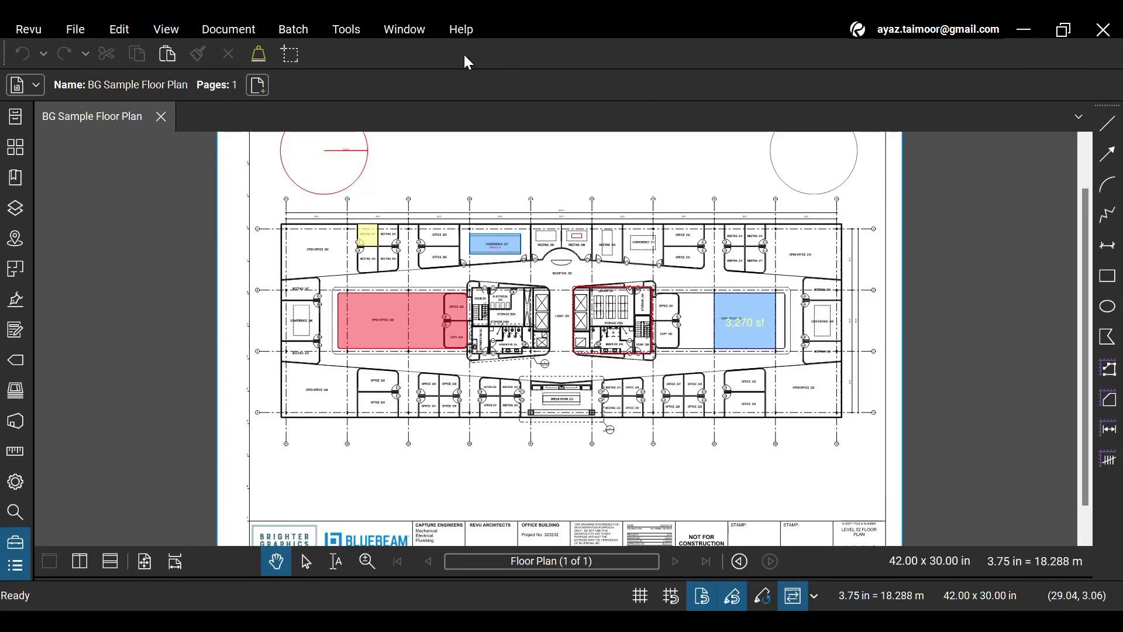
right_click(1101, 445)
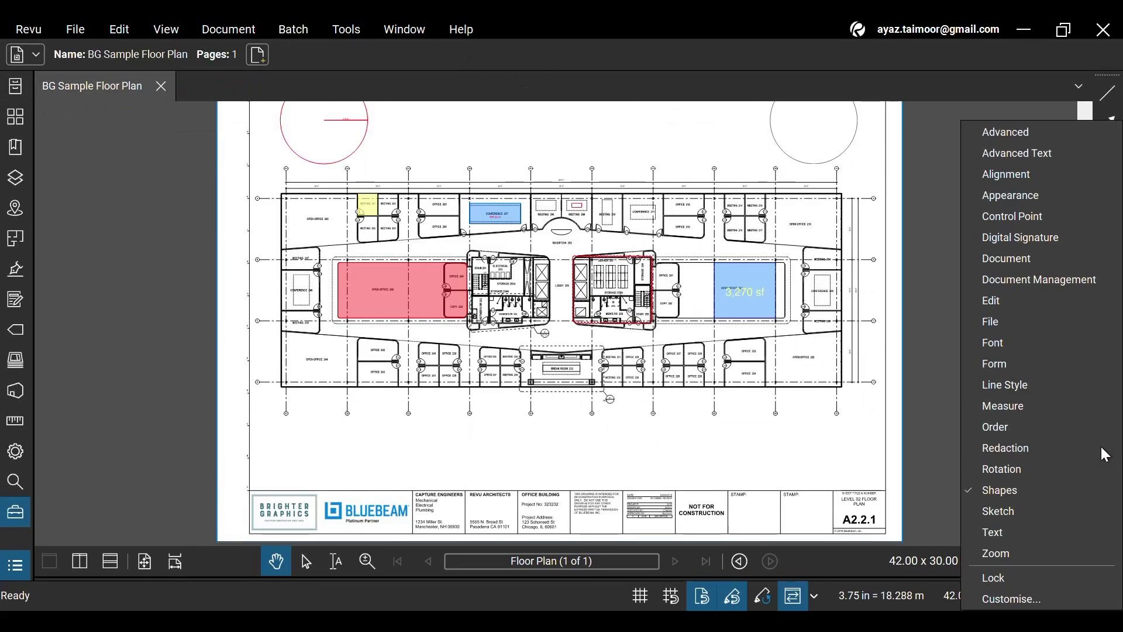
click(1011, 321)
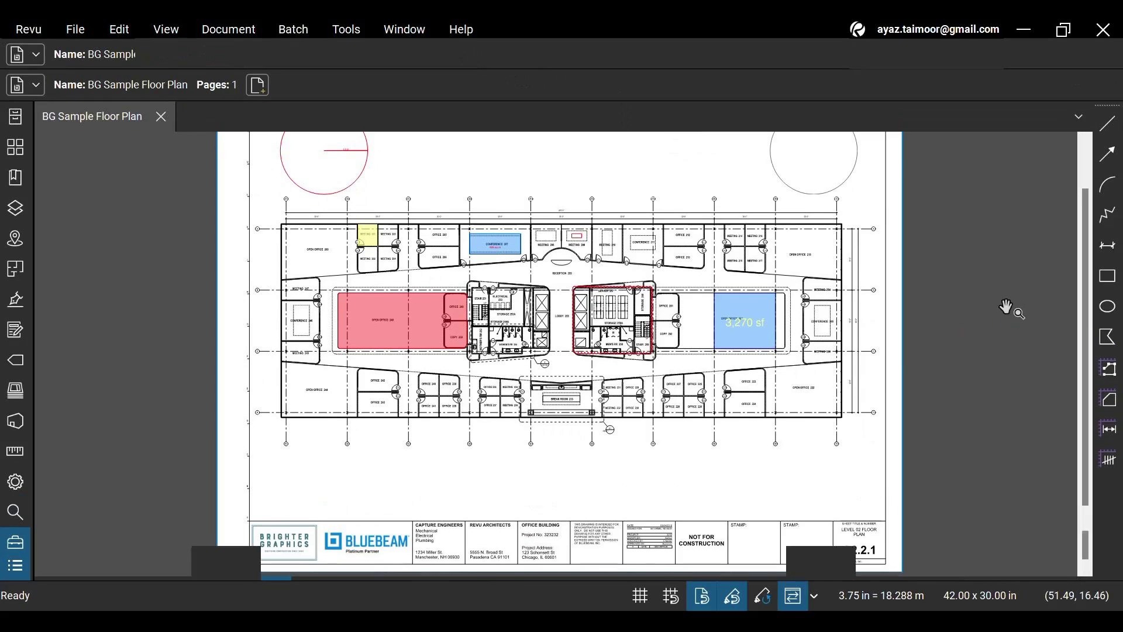
right_click(1114, 497)
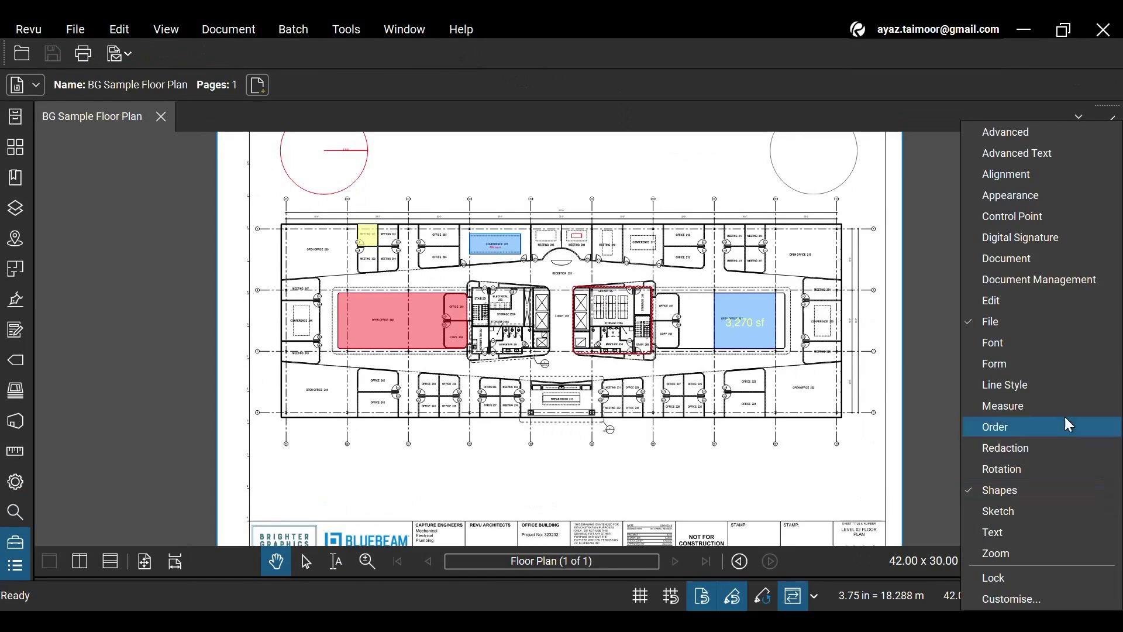
click(1033, 305)
right_click(1114, 499)
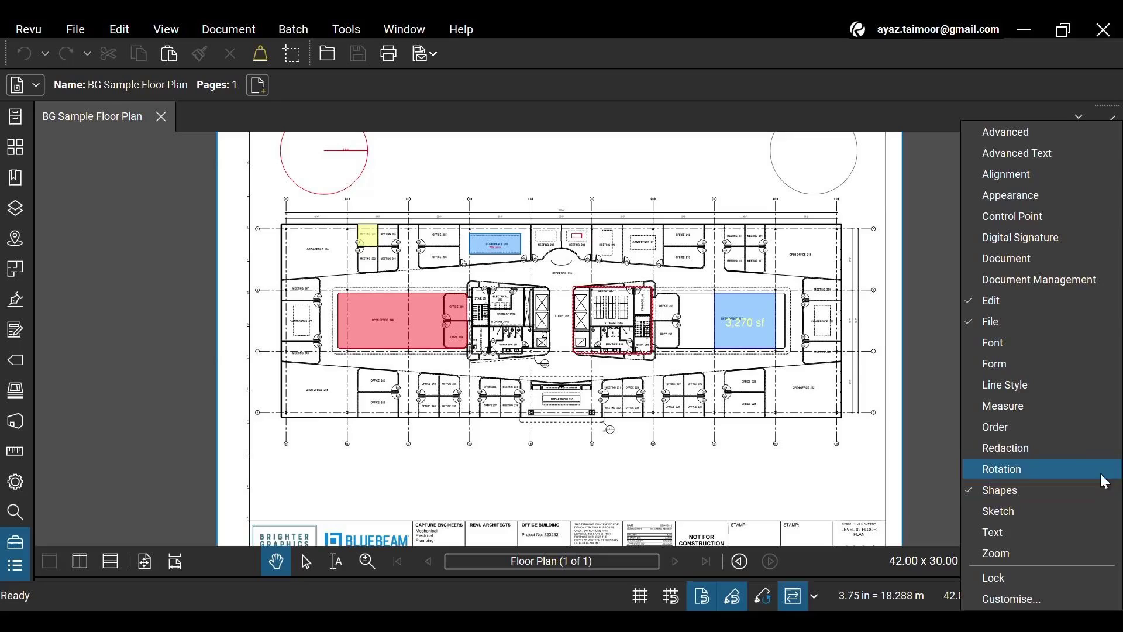
click(1045, 409)
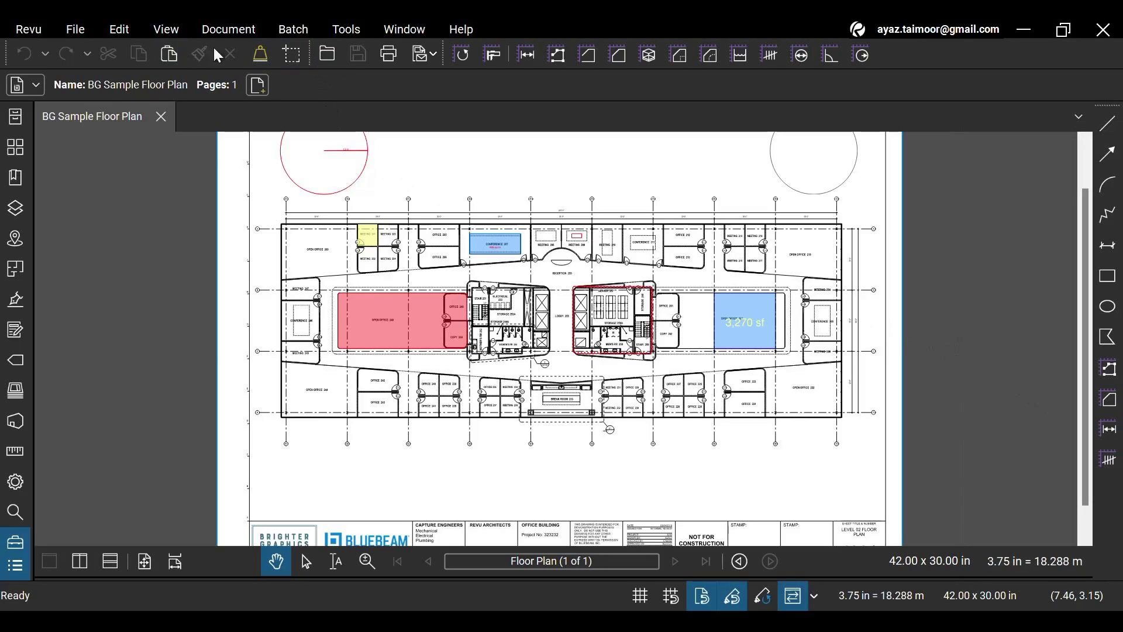
drag(309, 54, 930, 48)
right_click(1103, 536)
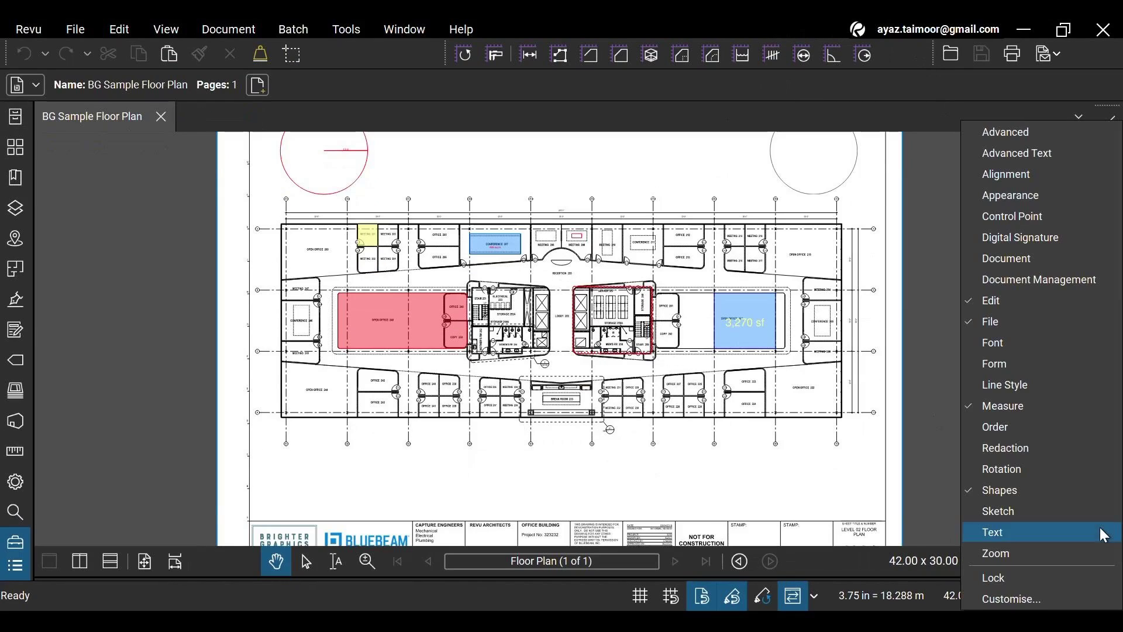
click(1004, 321)
right_click(1107, 521)
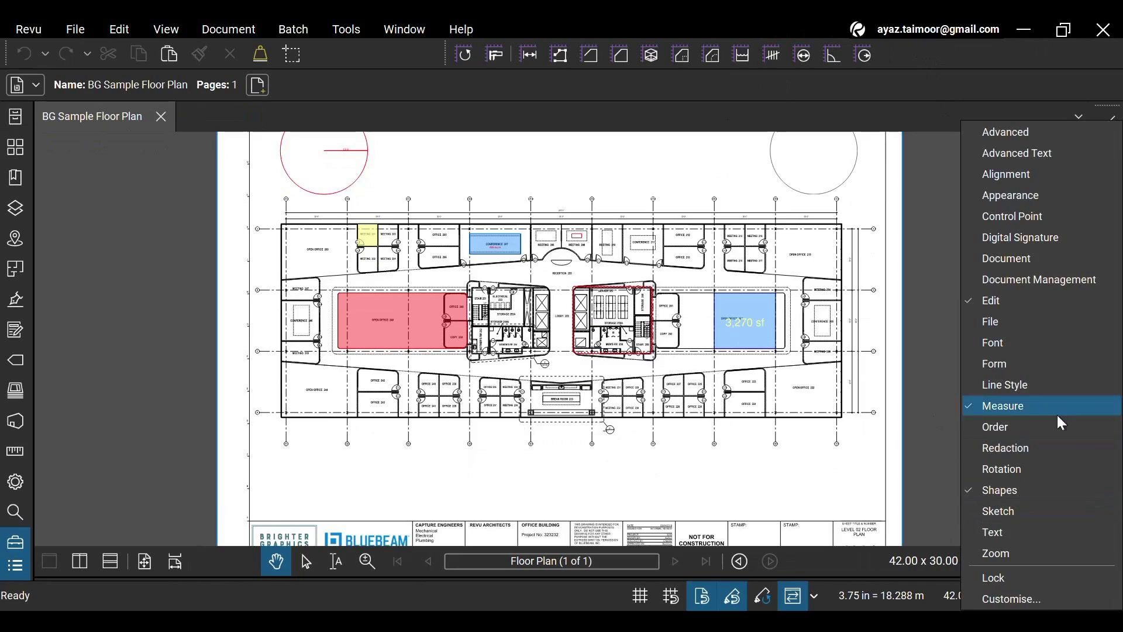
click(1013, 300)
right_click(1108, 506)
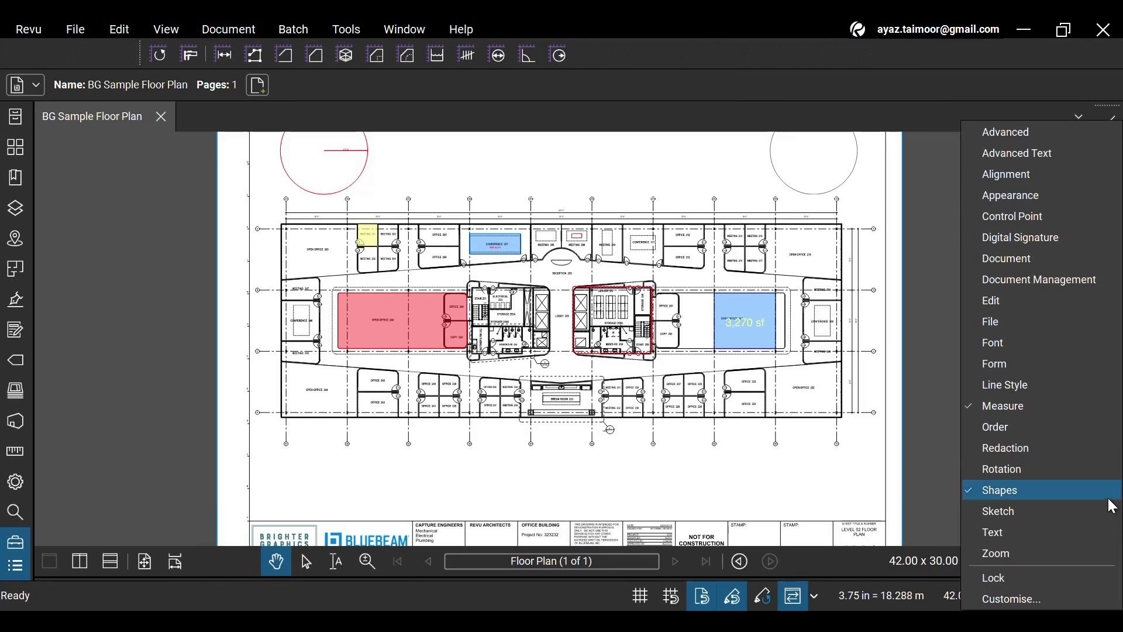
click(1046, 406)
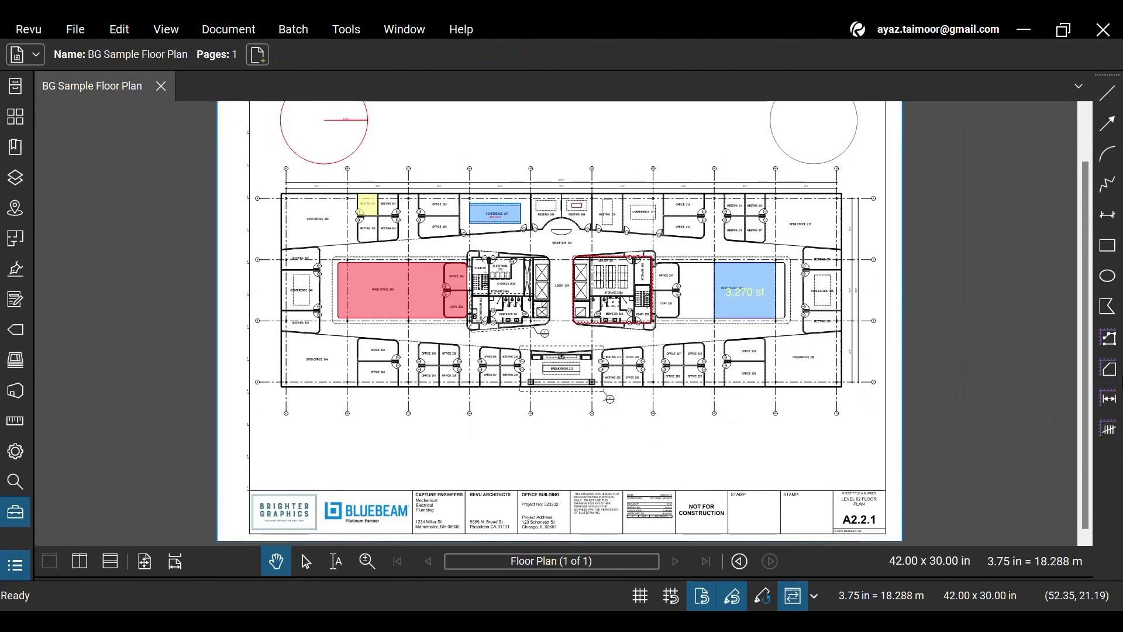
Switch the workspace to the Revu Advanced profile from the Revu menu's Profiles list
click(37, 28)
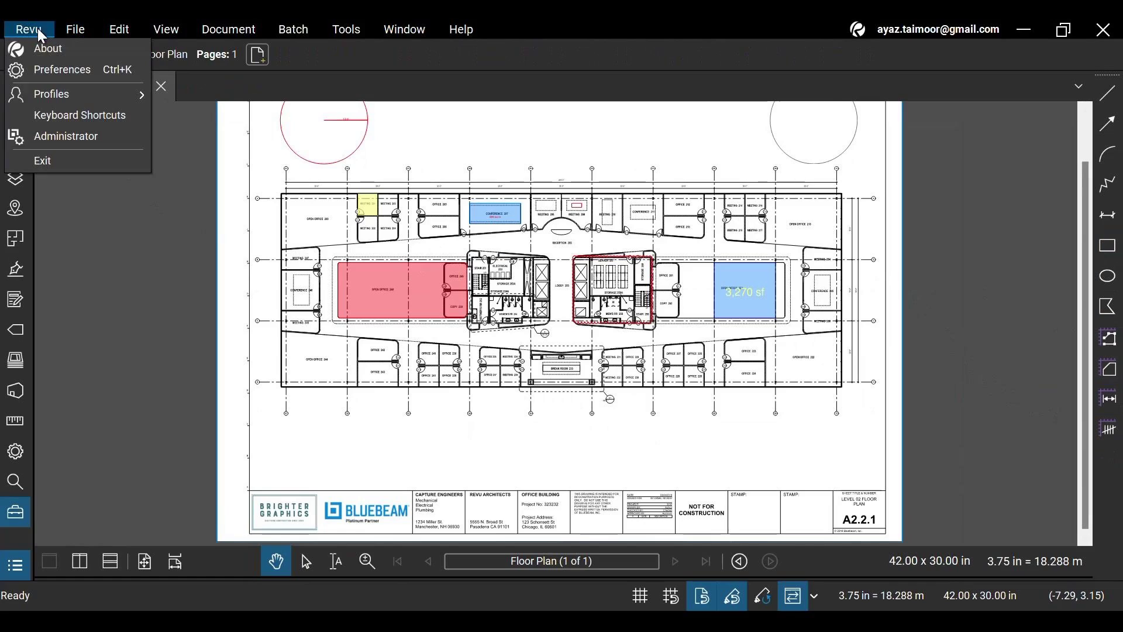
mouse_move(96, 98)
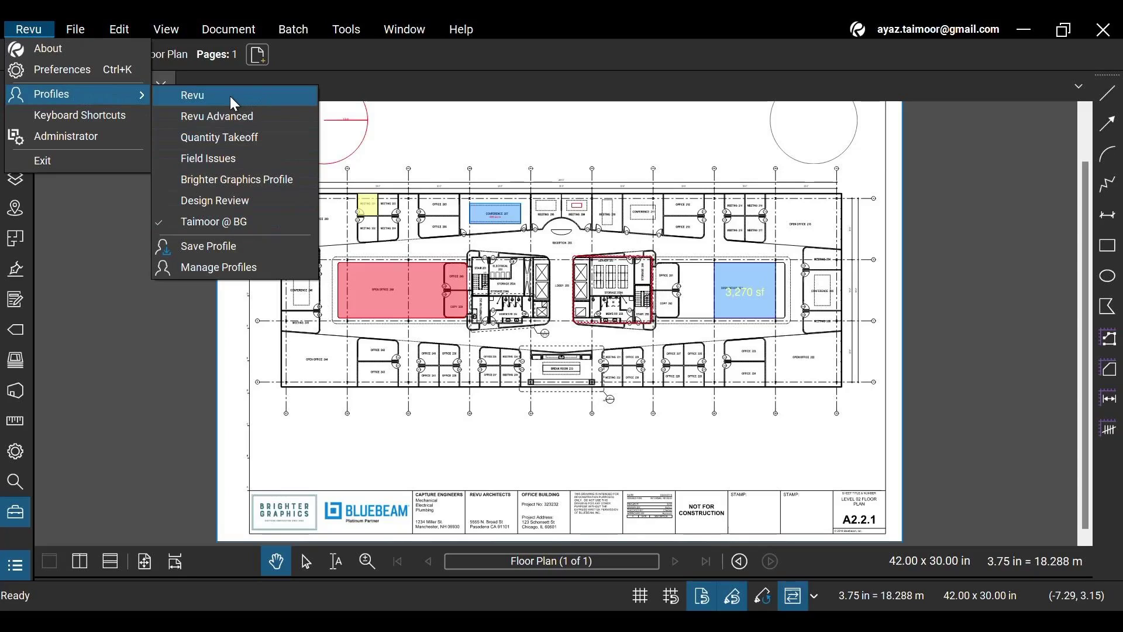
click(262, 117)
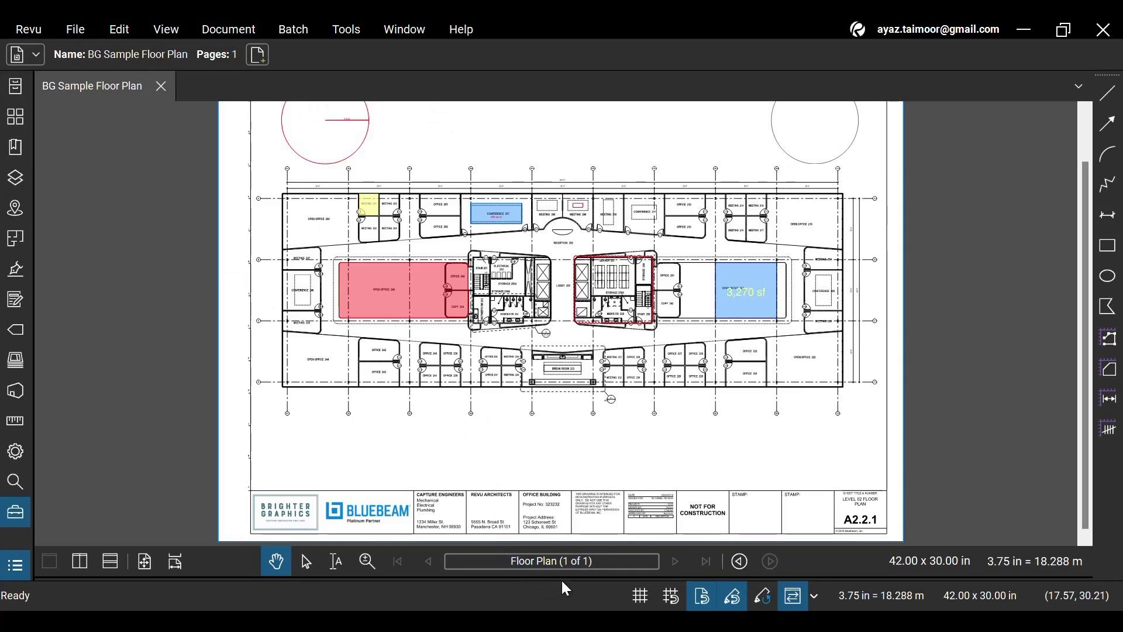
Select the blue 3,270 sf and red open-office area markups, then pan the plan slightly
click(532, 561)
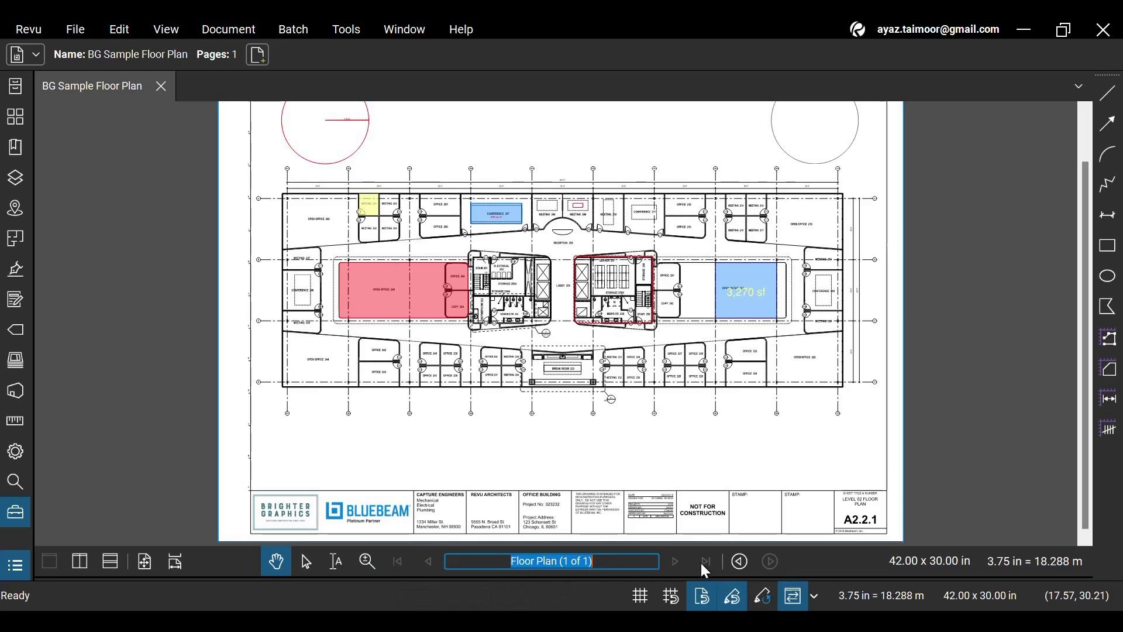
click(306, 559)
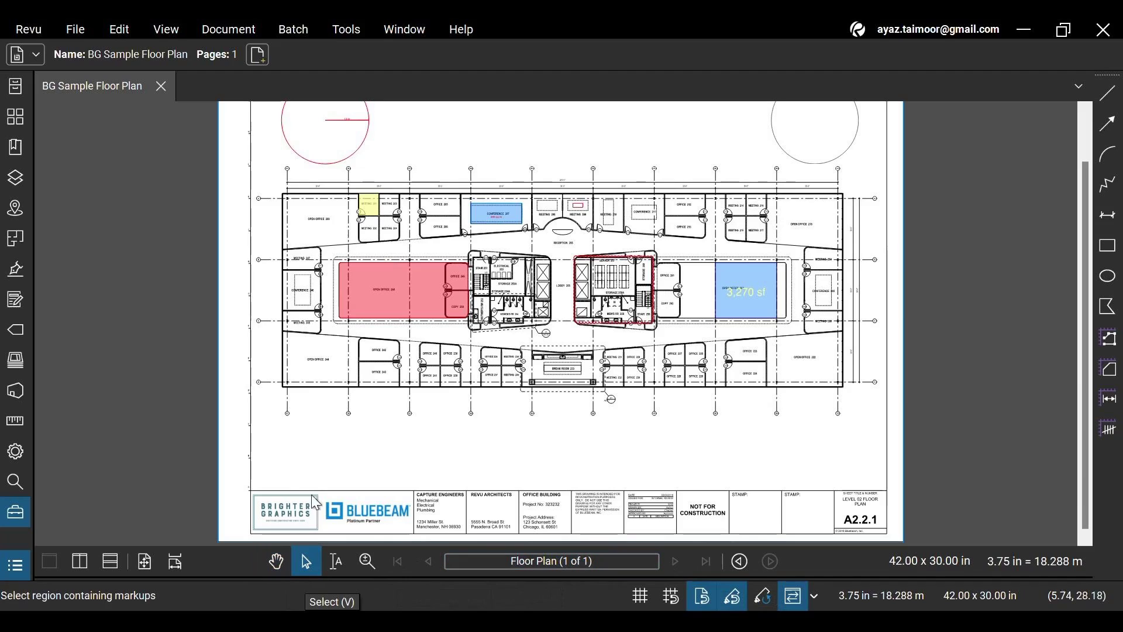
drag(305, 321, 599, 457)
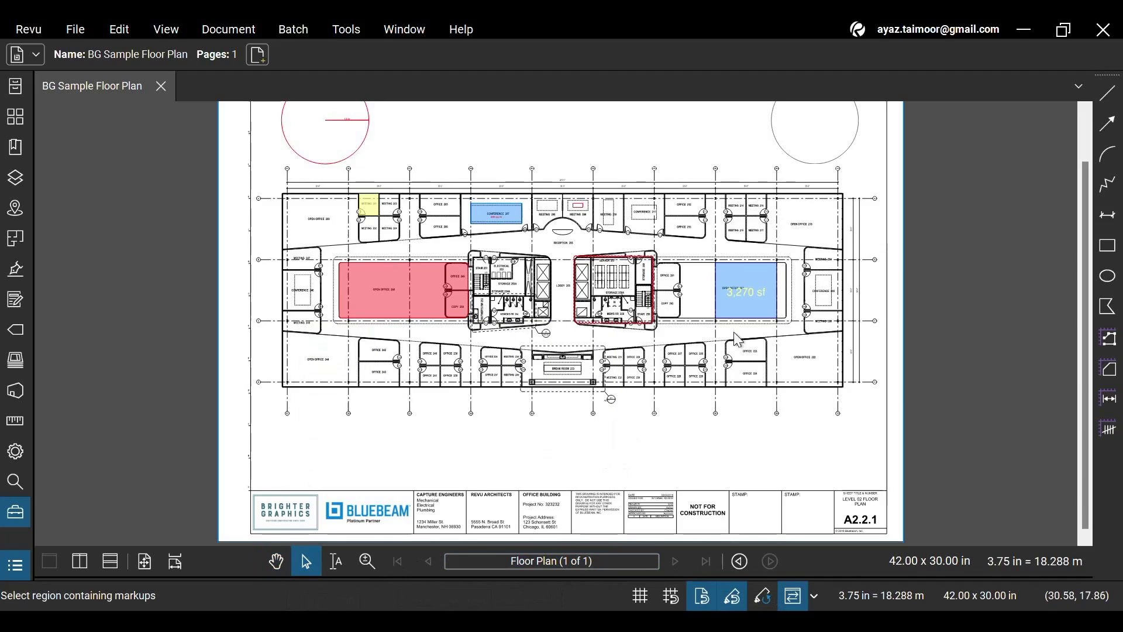
click(746, 302)
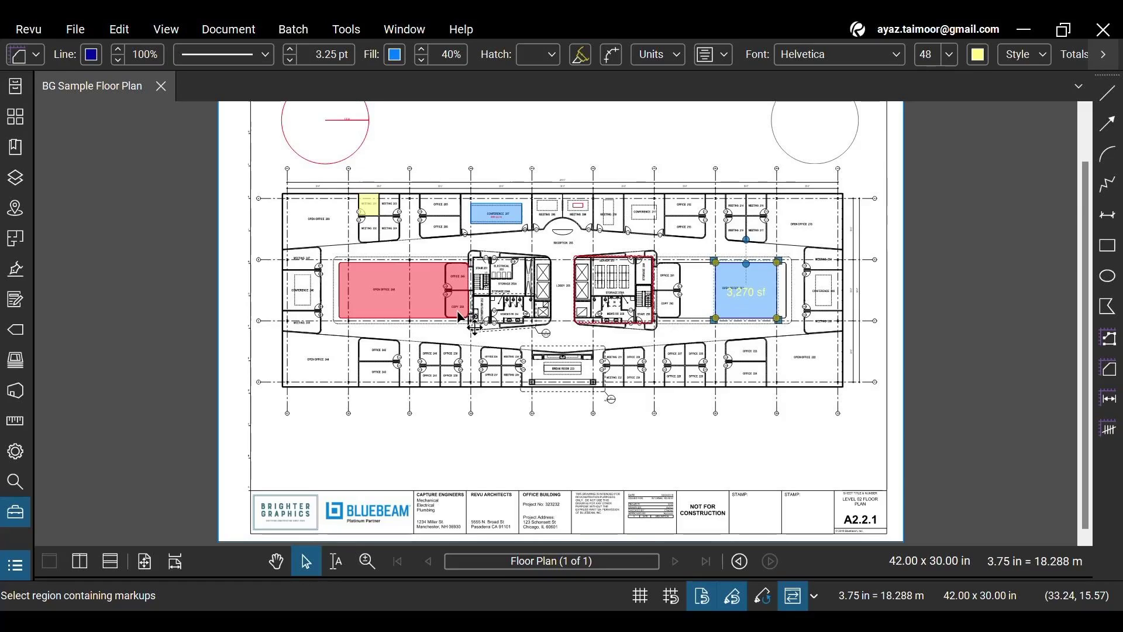
click(457, 316)
click(276, 562)
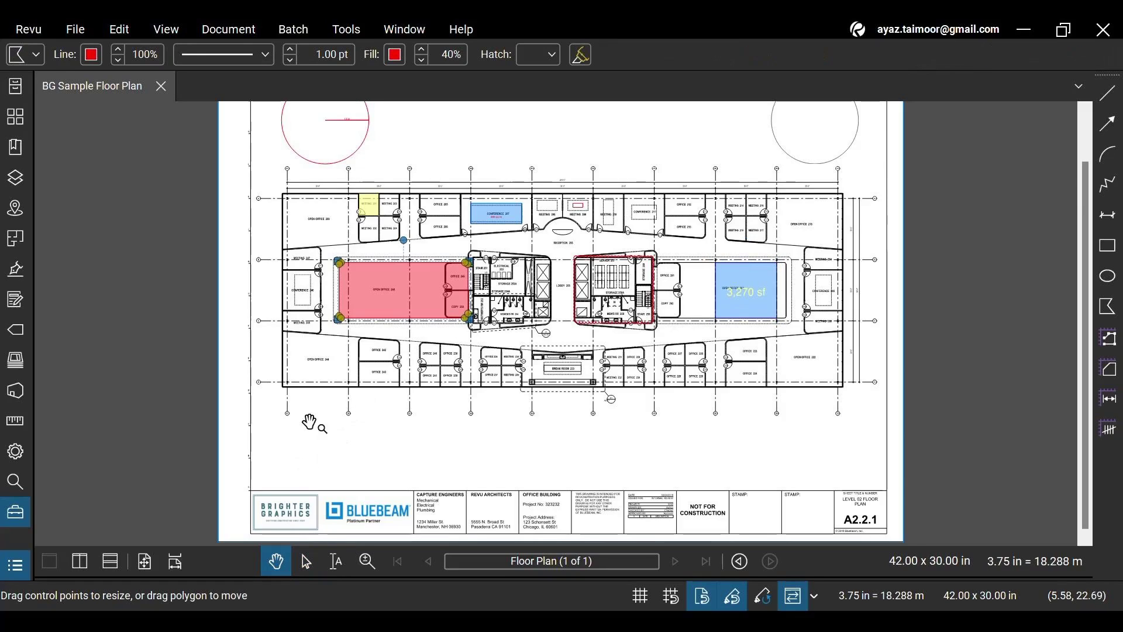
mouse_move(311, 422)
mouse_down()
mouse_move(444, 442)
mouse_move(203, 459)
mouse_move(517, 434)
mouse_move(293, 474)
mouse_move(331, 422)
mouse_up()
Scroll-zoom in and out over the floor plan sheet
scroll(447, 354, up, 5)
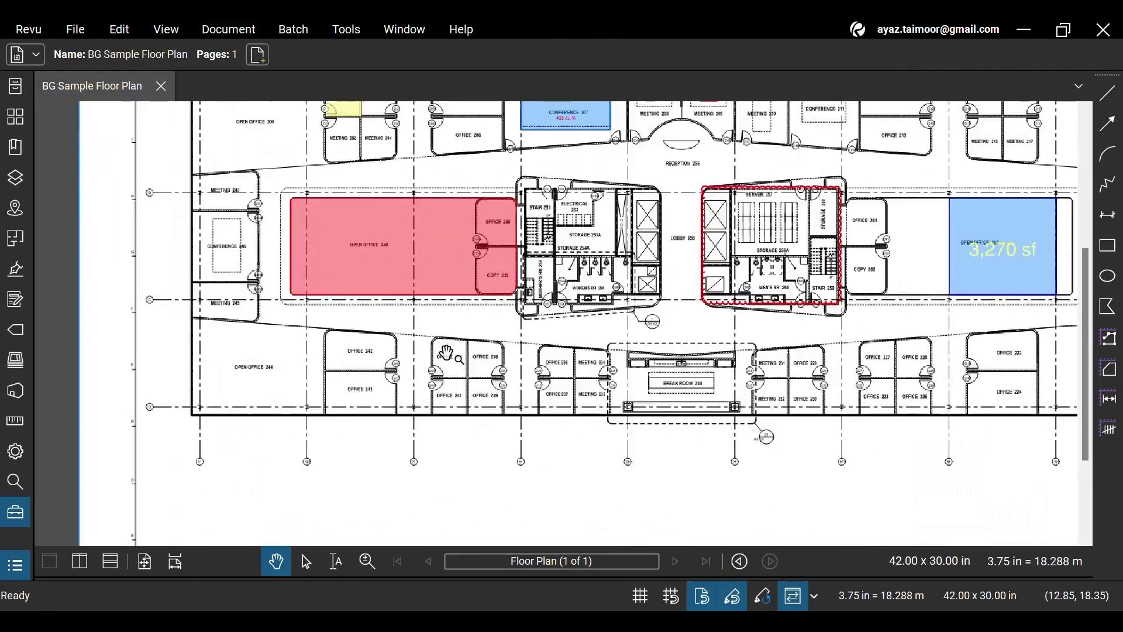
scroll(465, 345, up, 3)
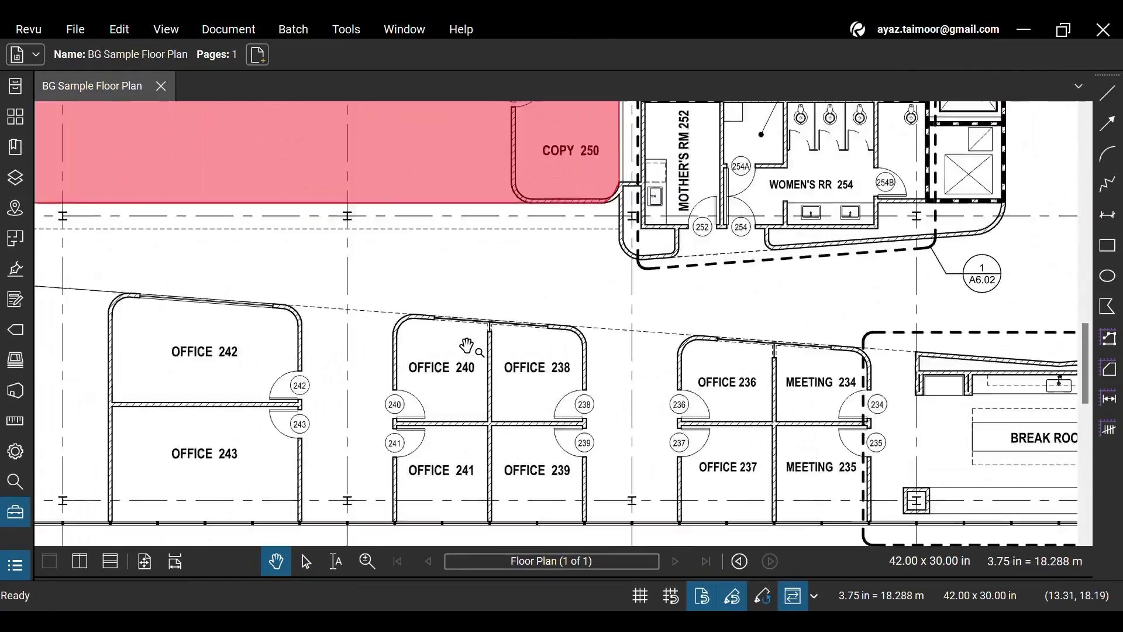
scroll(466, 345, down, 3)
scroll(467, 345, down, 5)
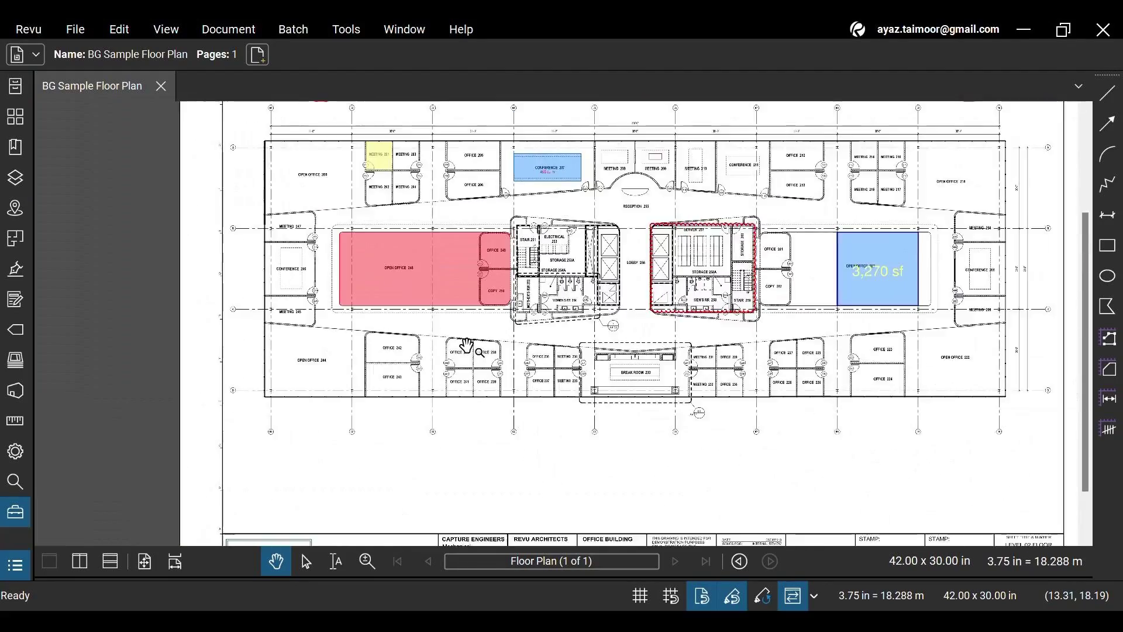
scroll(467, 344, up, 6)
scroll(467, 344, down, 3)
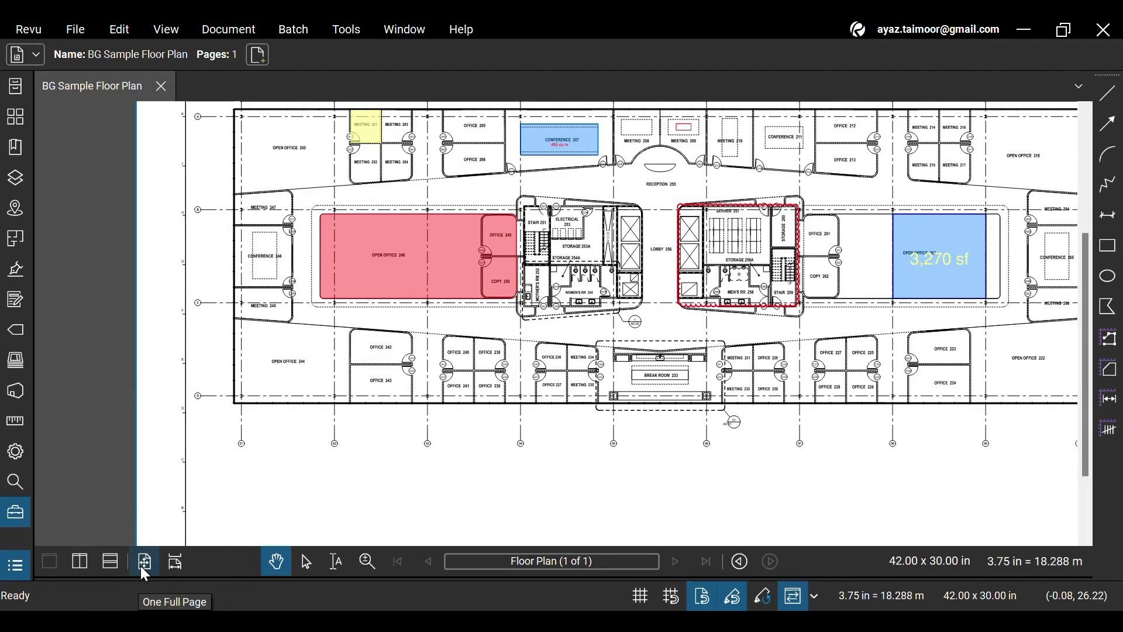
Try the continuous page layout, then fit the whole sheet with One Full Page and zoom back in
click(180, 559)
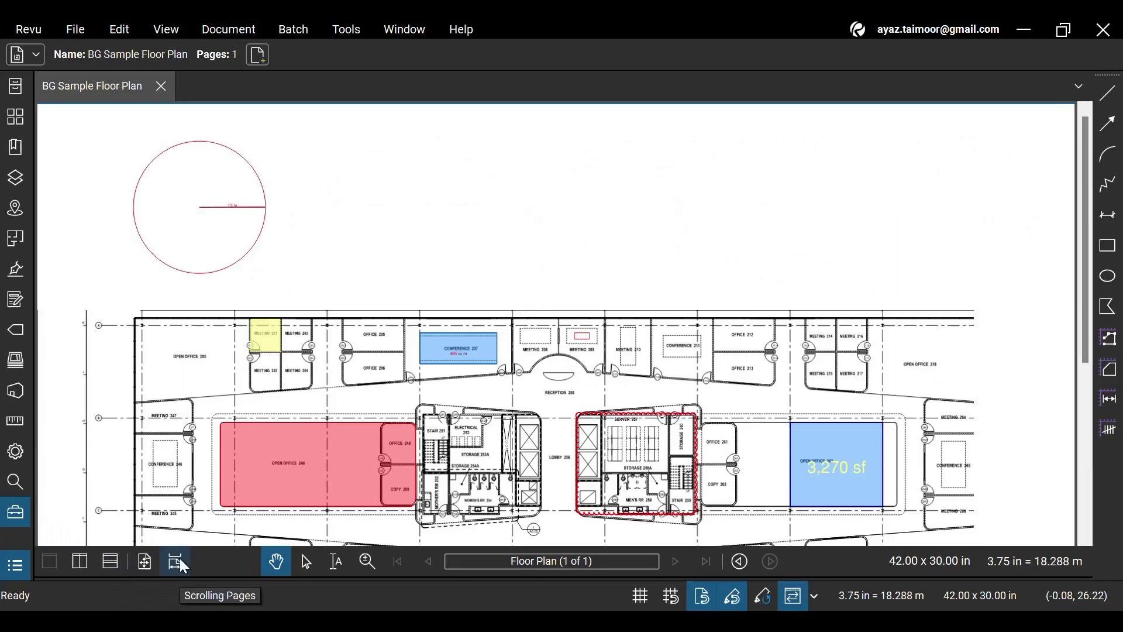
scroll(444, 266, down, 5)
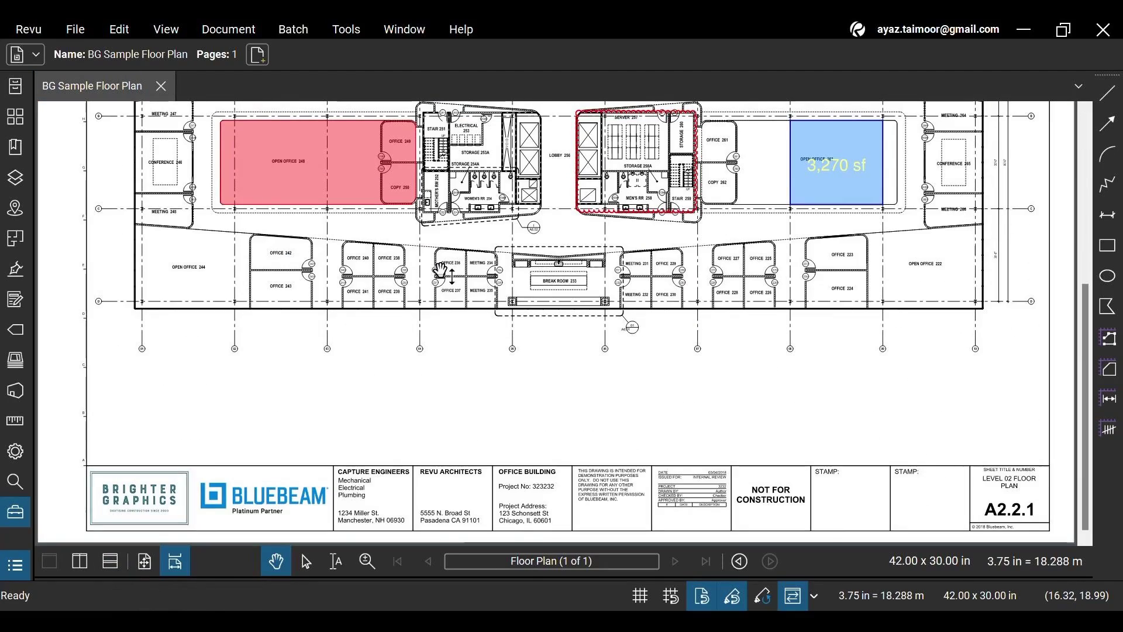
scroll(444, 273, up, 5)
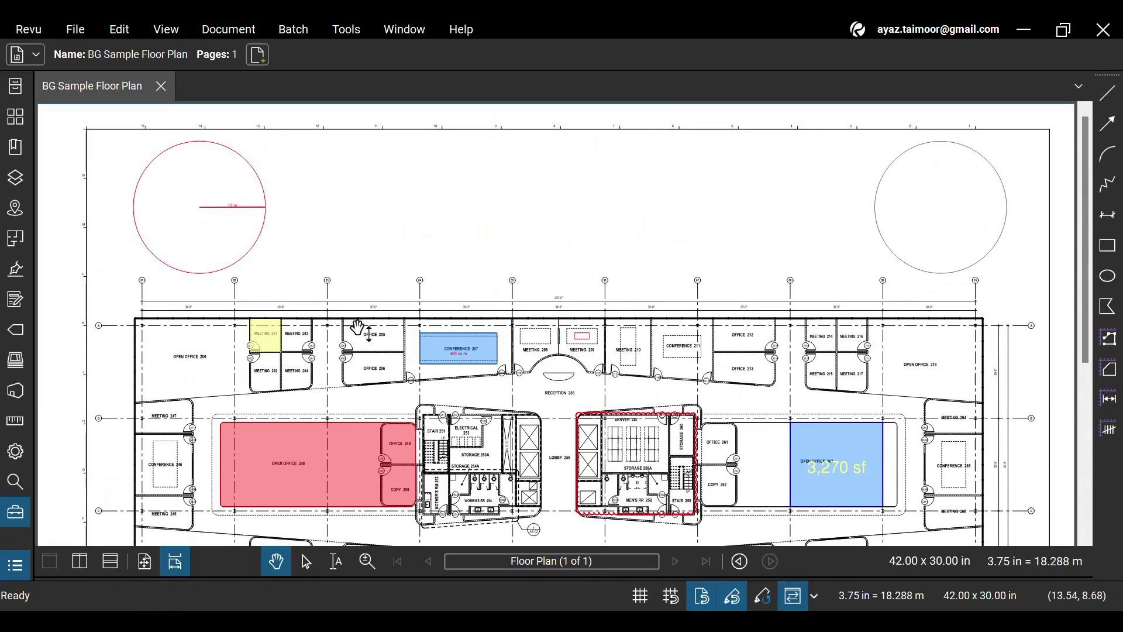
scroll(281, 374, down, 5)
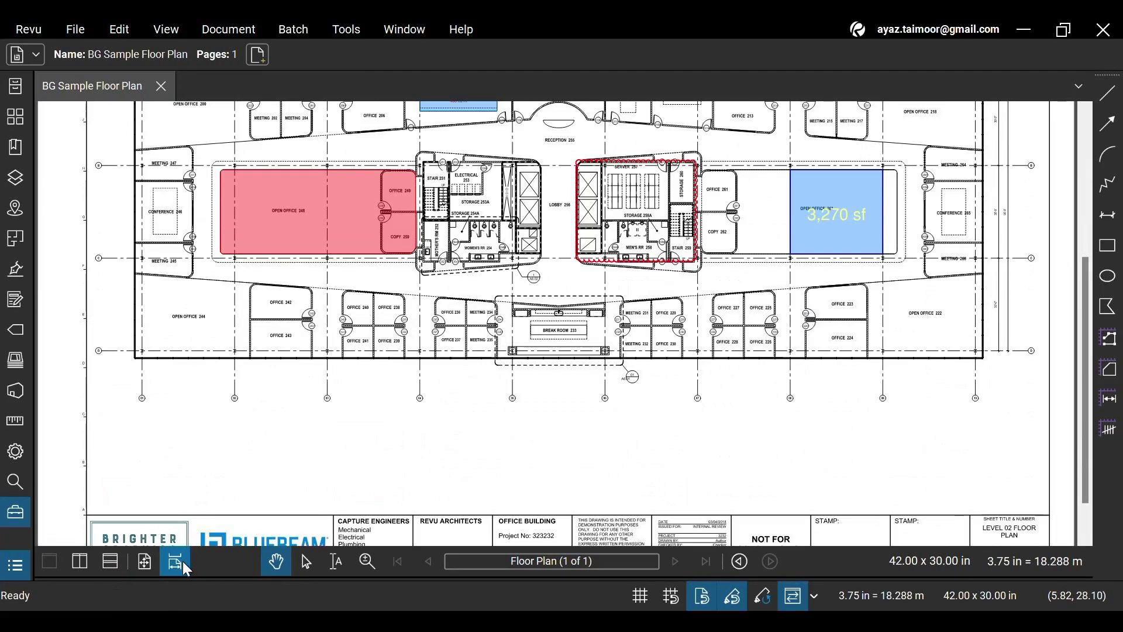
click(146, 562)
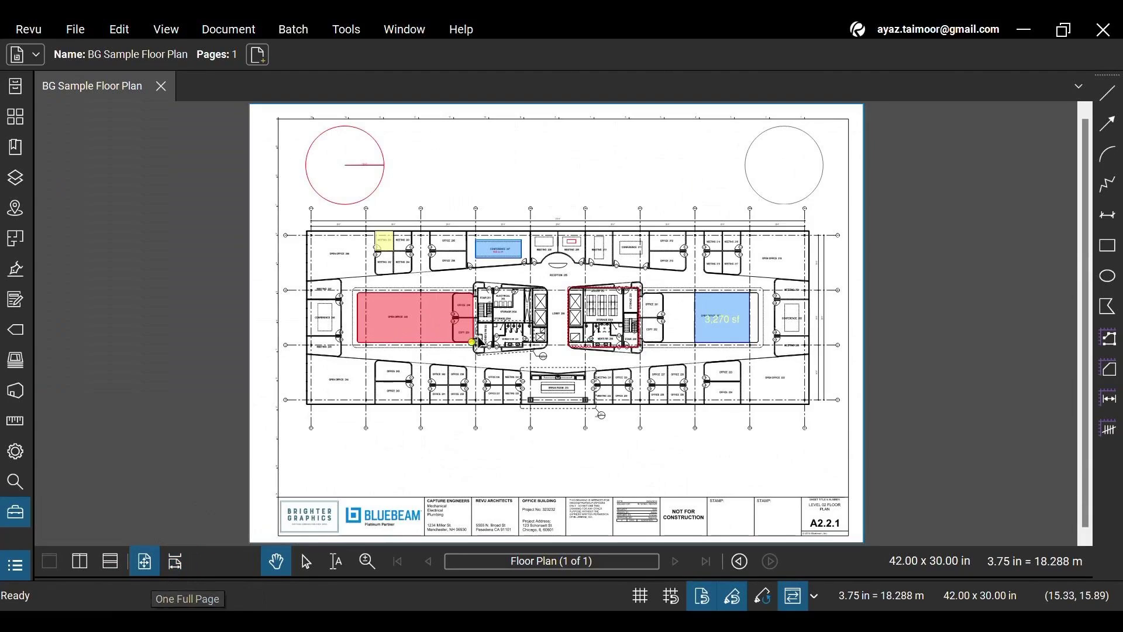
scroll(549, 340, up, 3)
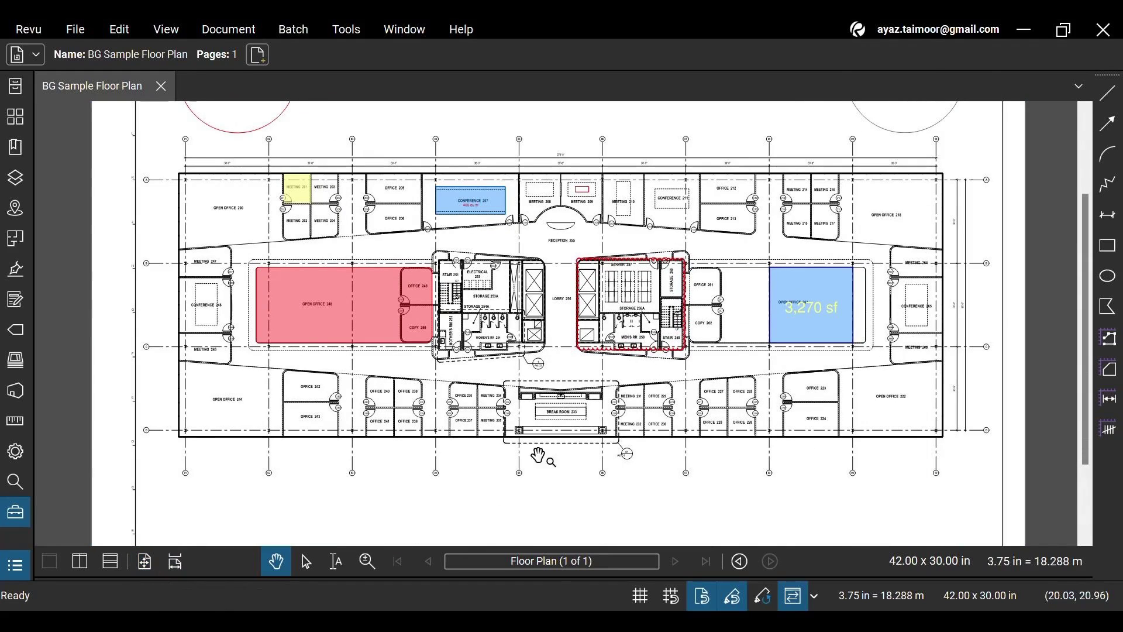
Turn on Show Grid, Snap to Grid and Snap to Markup, then zoom in on Offices 225–230
click(643, 598)
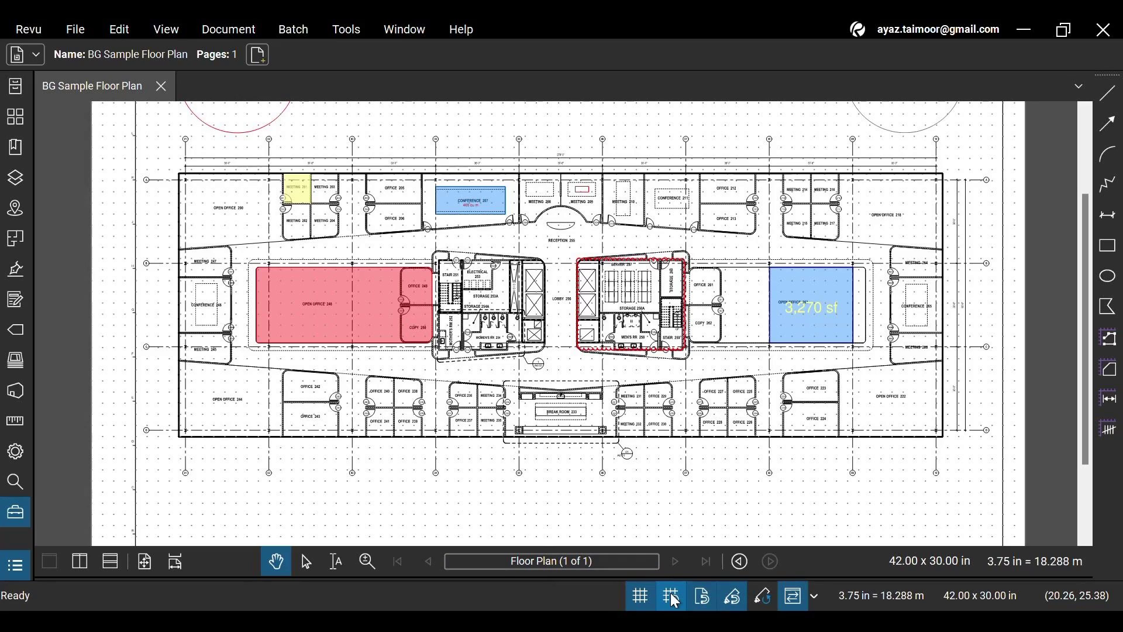
click(673, 596)
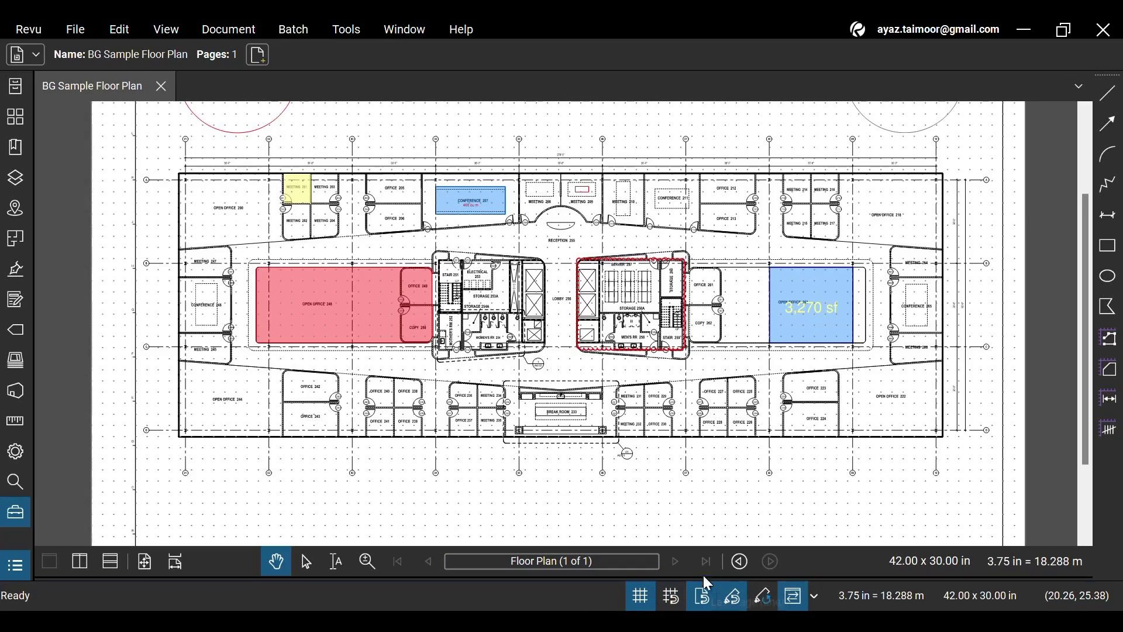
click(728, 598)
scroll(708, 497, up, 5)
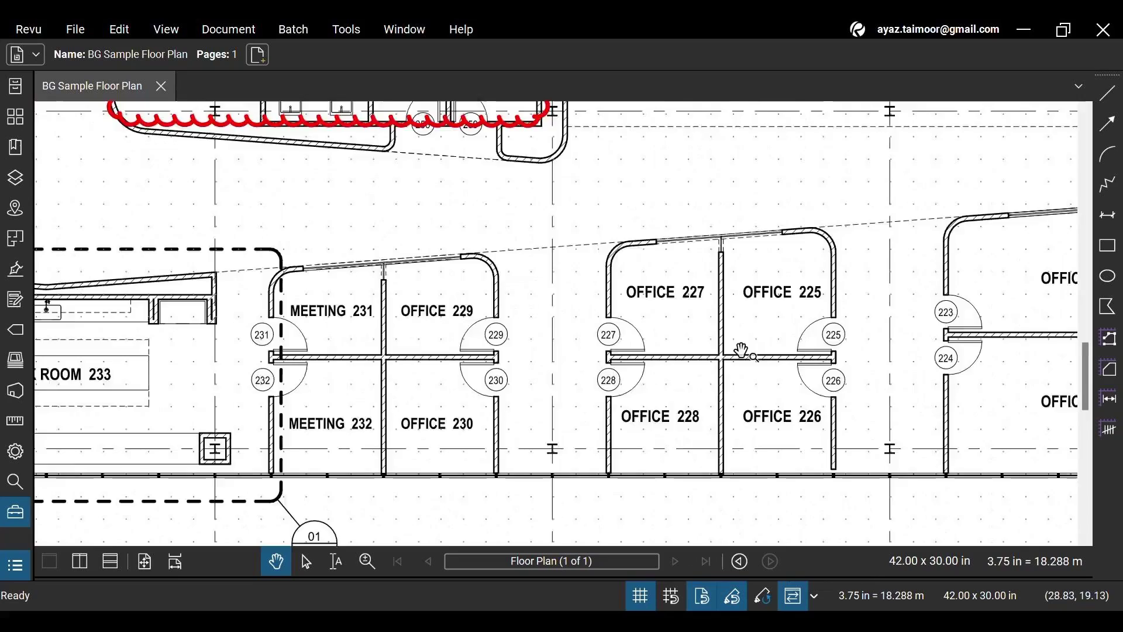
scroll(742, 351, up, 2)
Hide the grid, draw a trial rectangle around Offices 225–228, and undo it
click(643, 595)
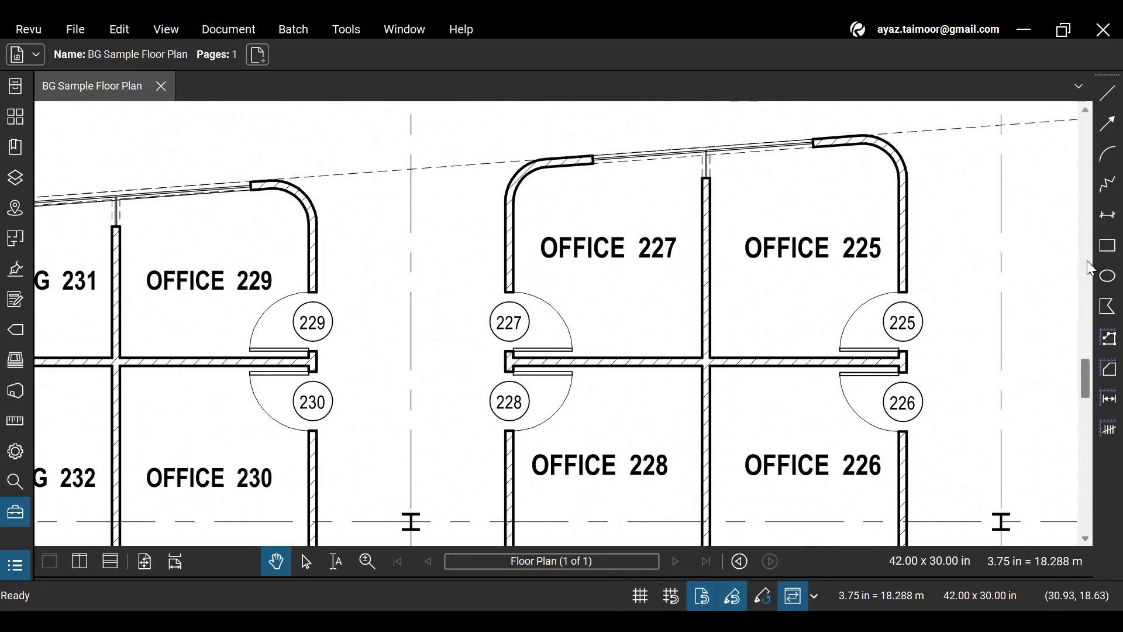
click(1108, 246)
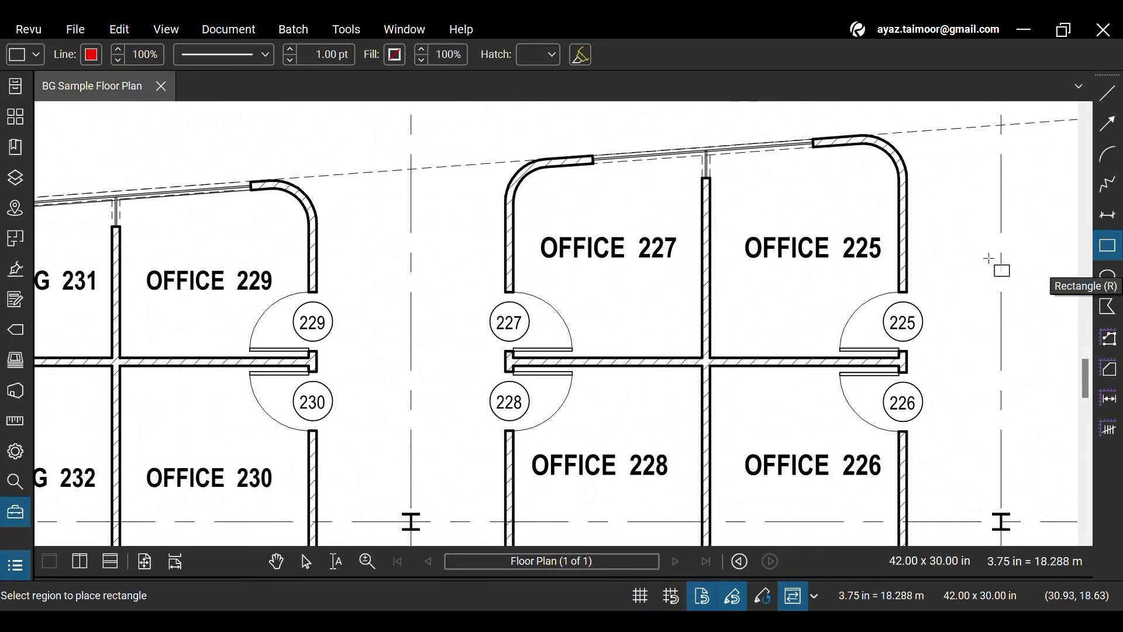
scroll(960, 334, down, 3)
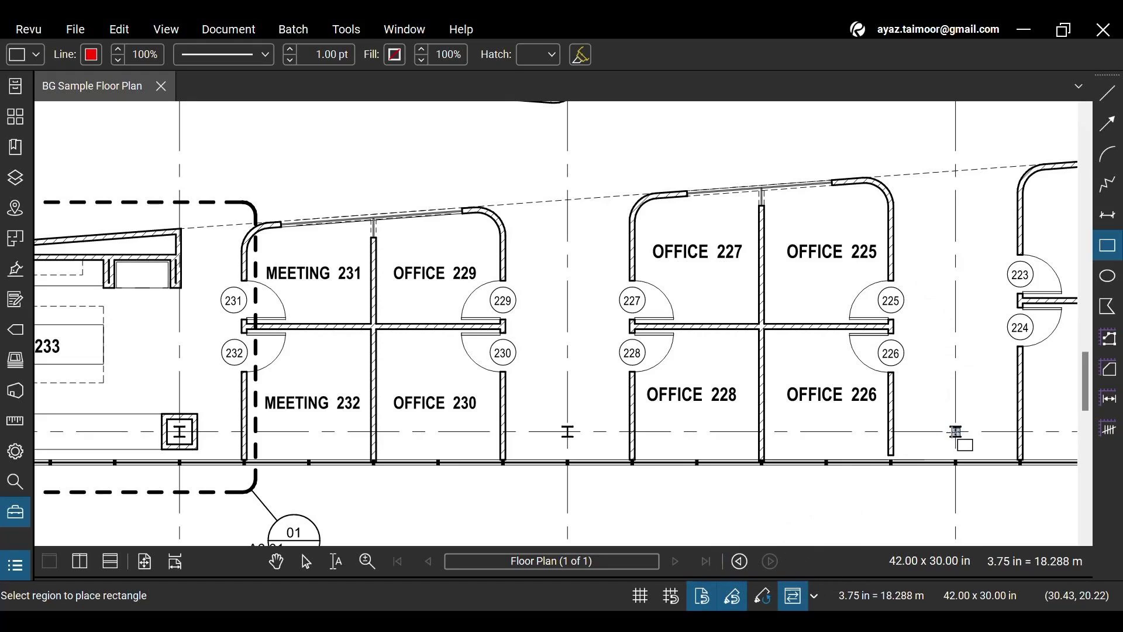
drag(956, 431, 566, 170)
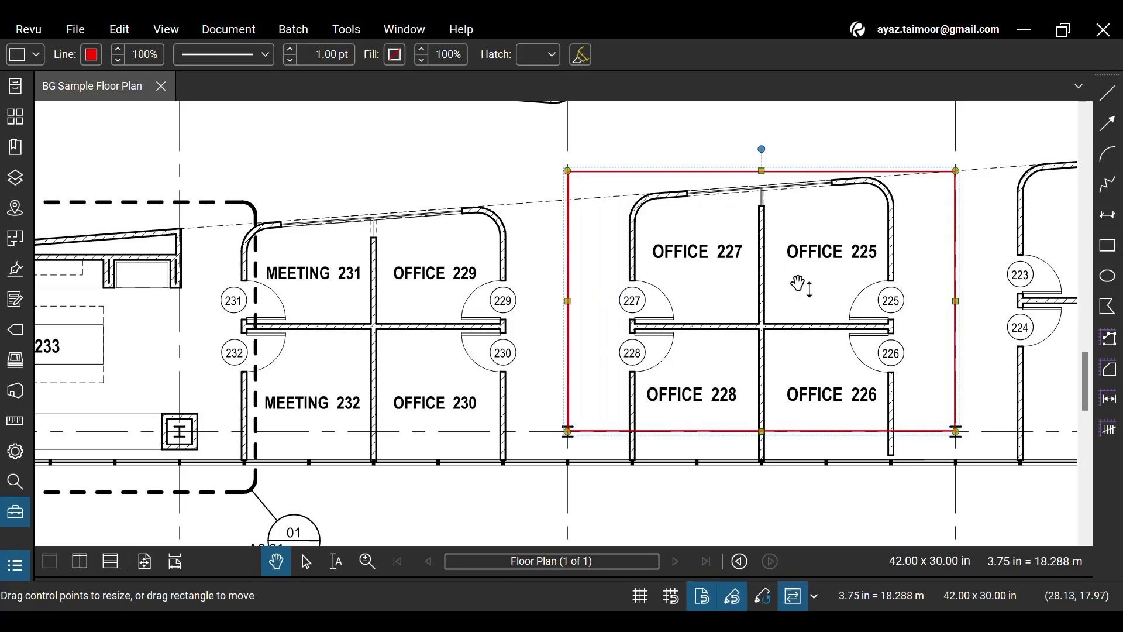
key(ctrl+z)
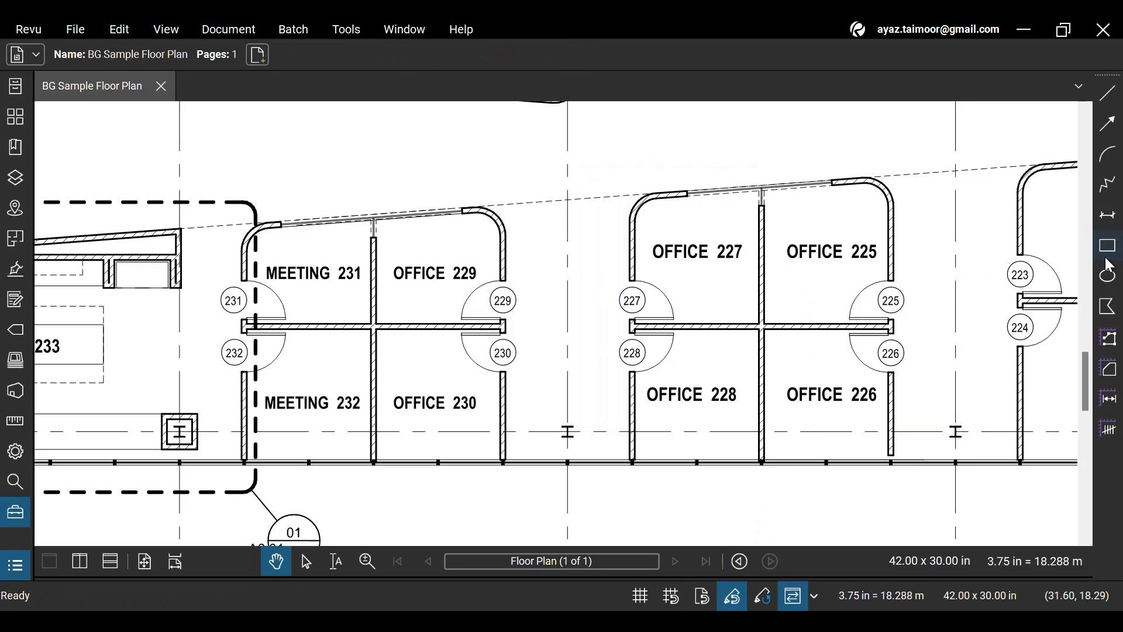
With Snap to Content on, draw a rectangle fitted to Office 226, undo it, and zoom out
click(1107, 246)
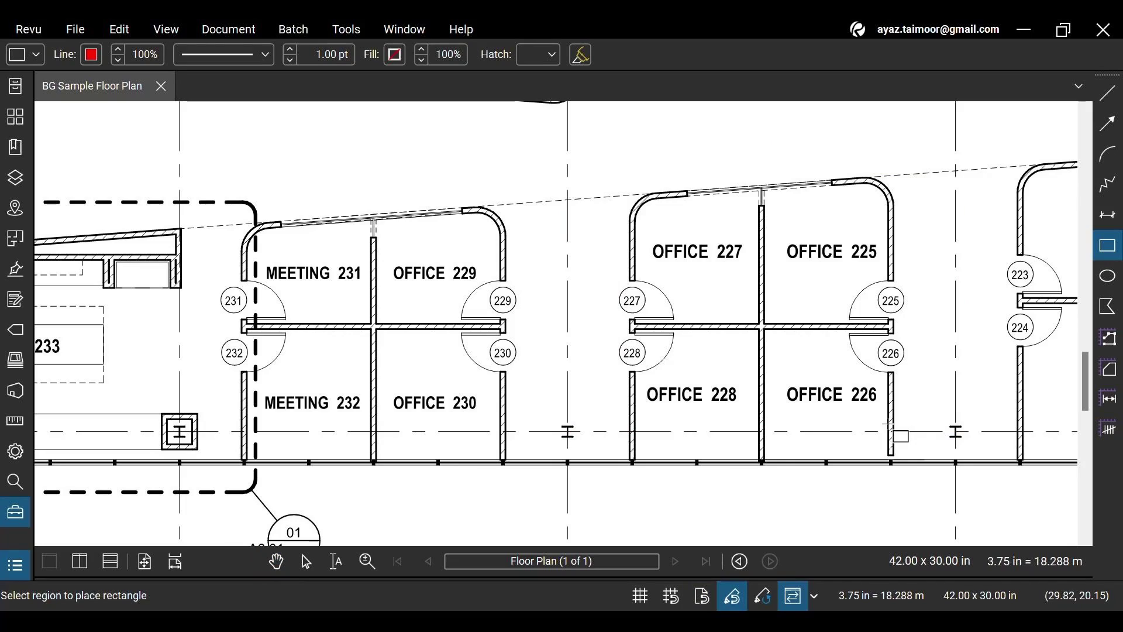
click(702, 596)
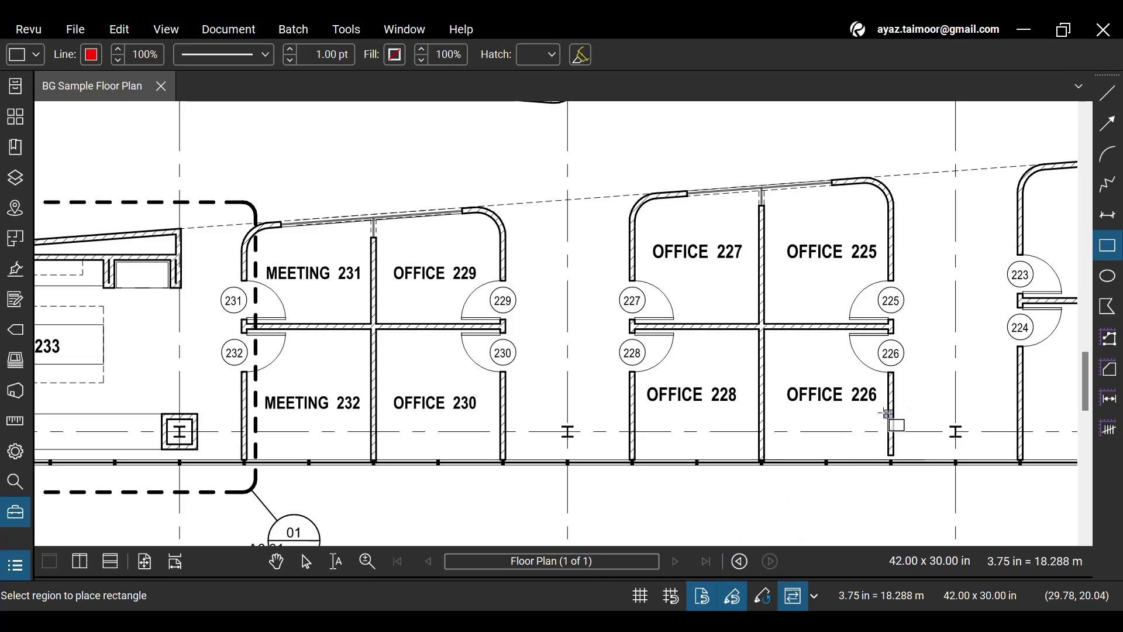
drag(865, 431, 763, 329)
key(Escape)
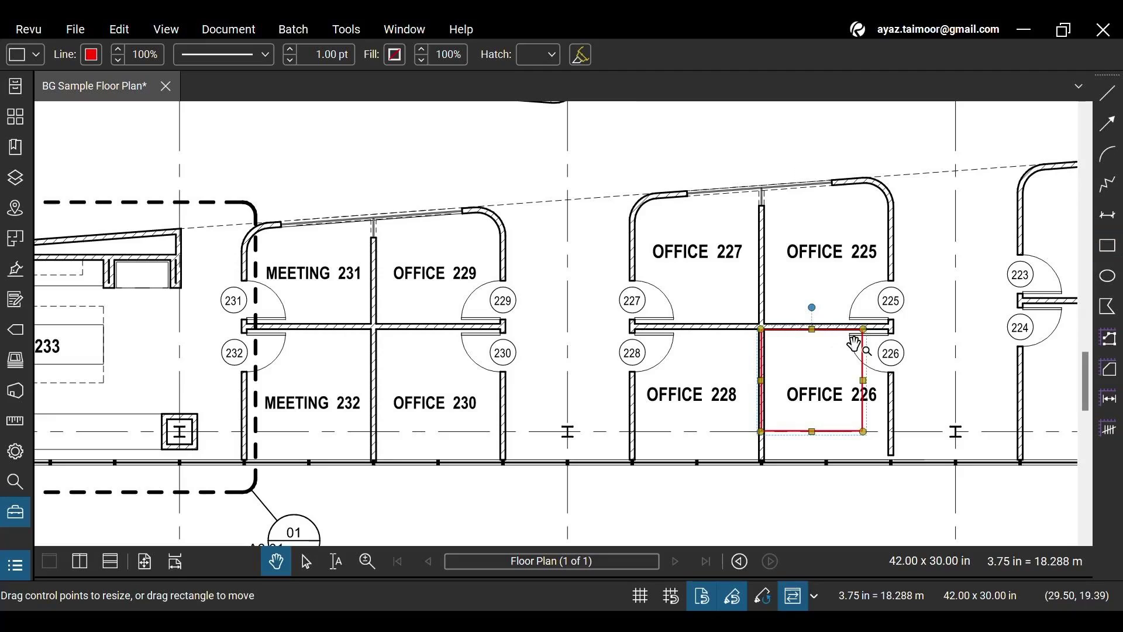
key(ctrl+z)
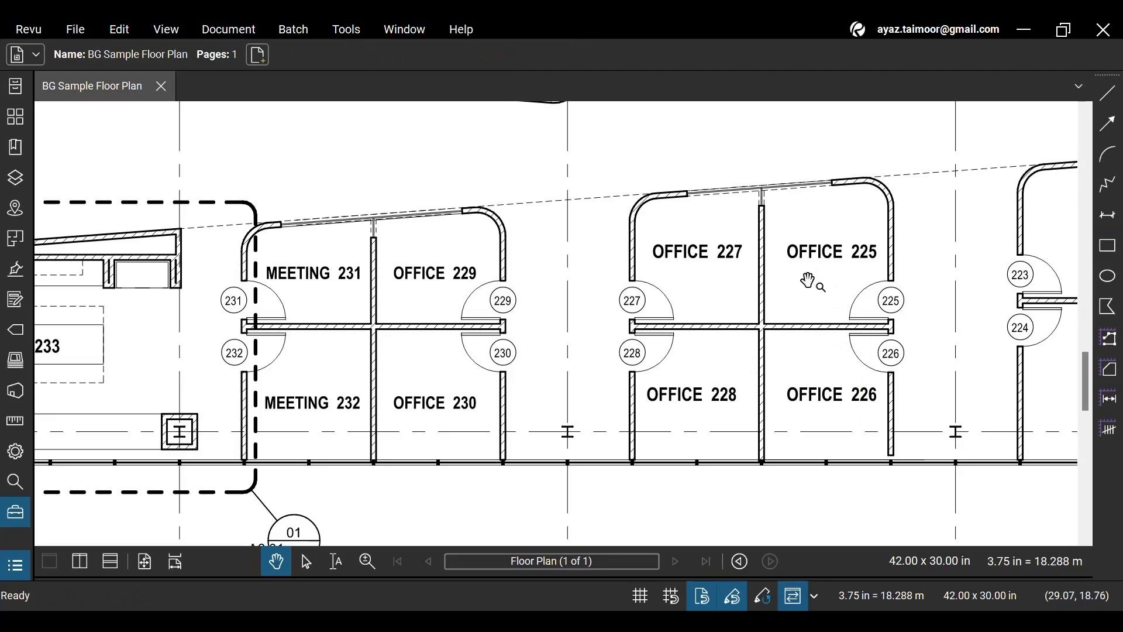
scroll(591, 304, down, 5)
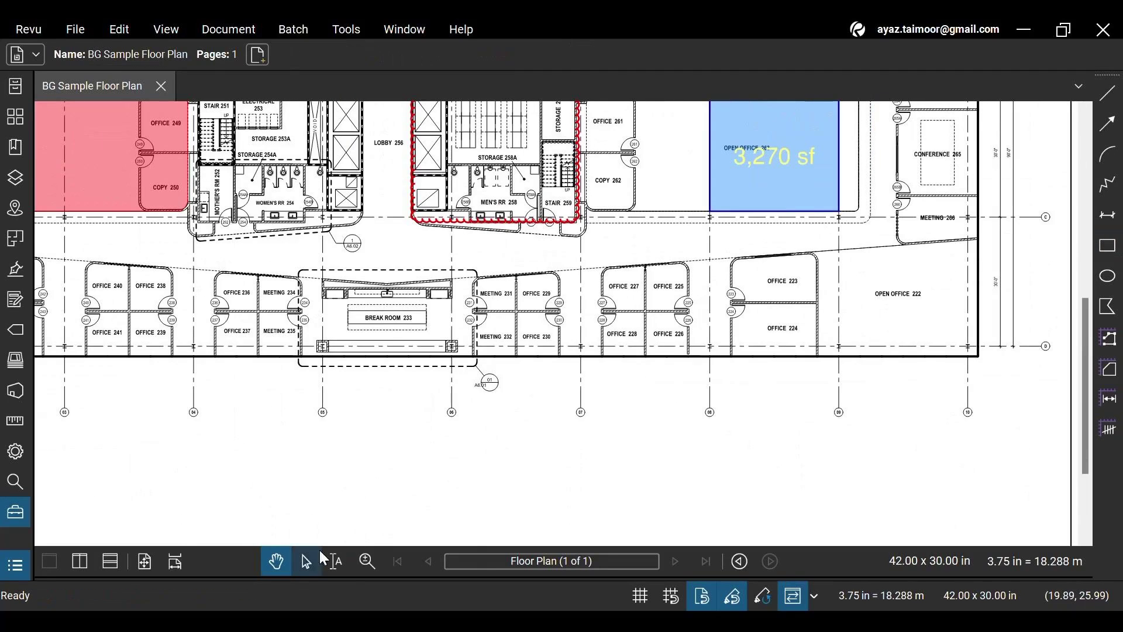
Change the pink area markup beside Copy 250 to a yellow fill and pan to show it
click(306, 560)
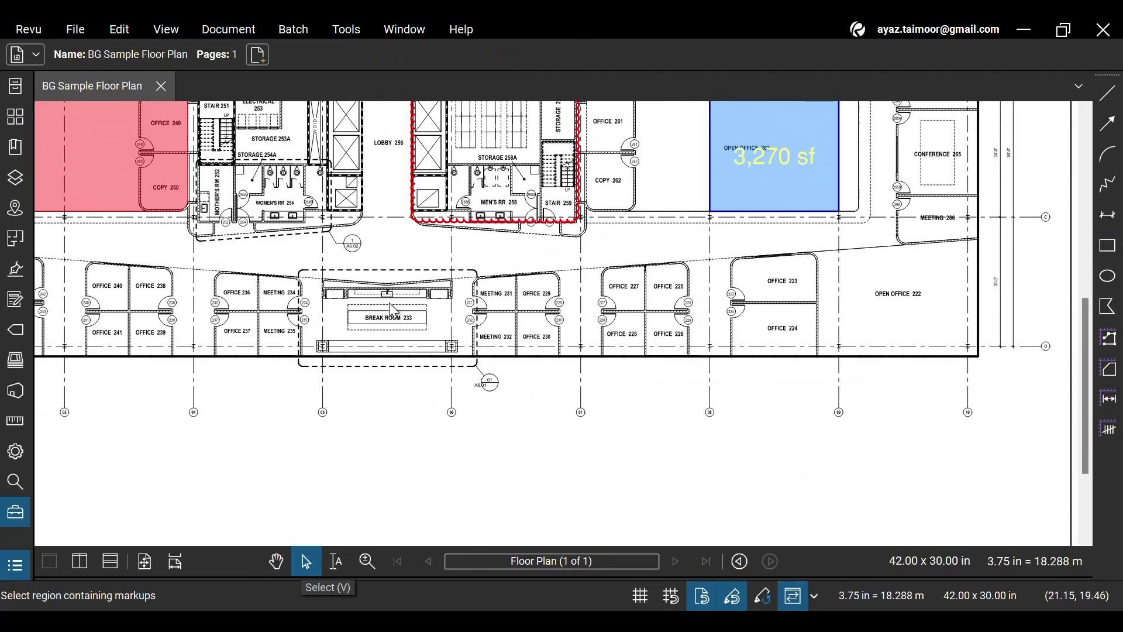
click(170, 204)
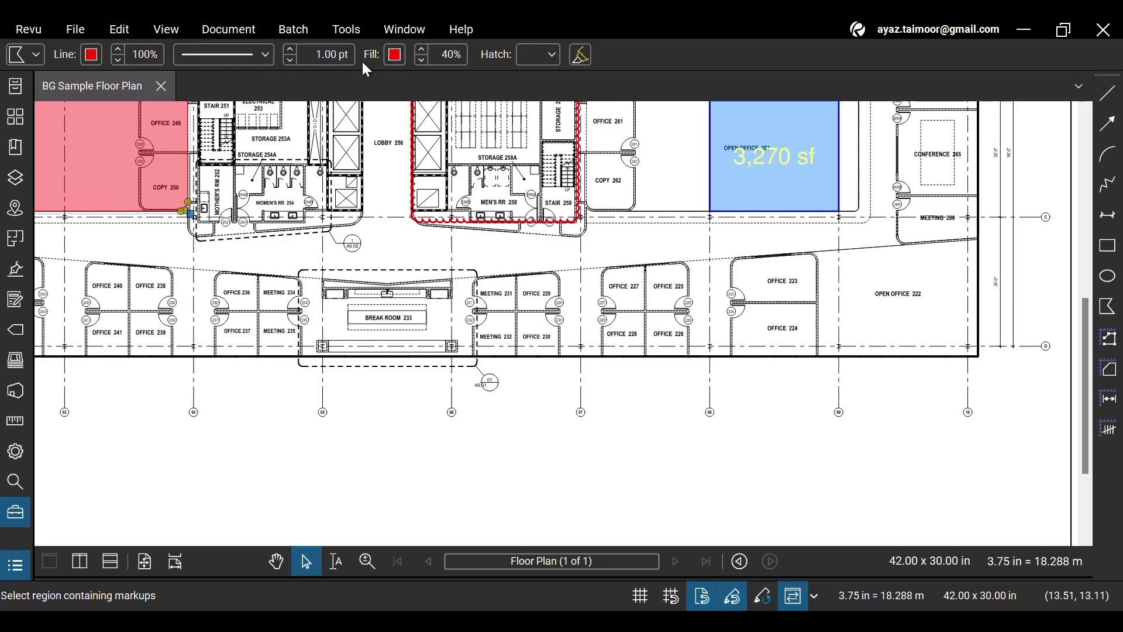
click(394, 56)
click(413, 75)
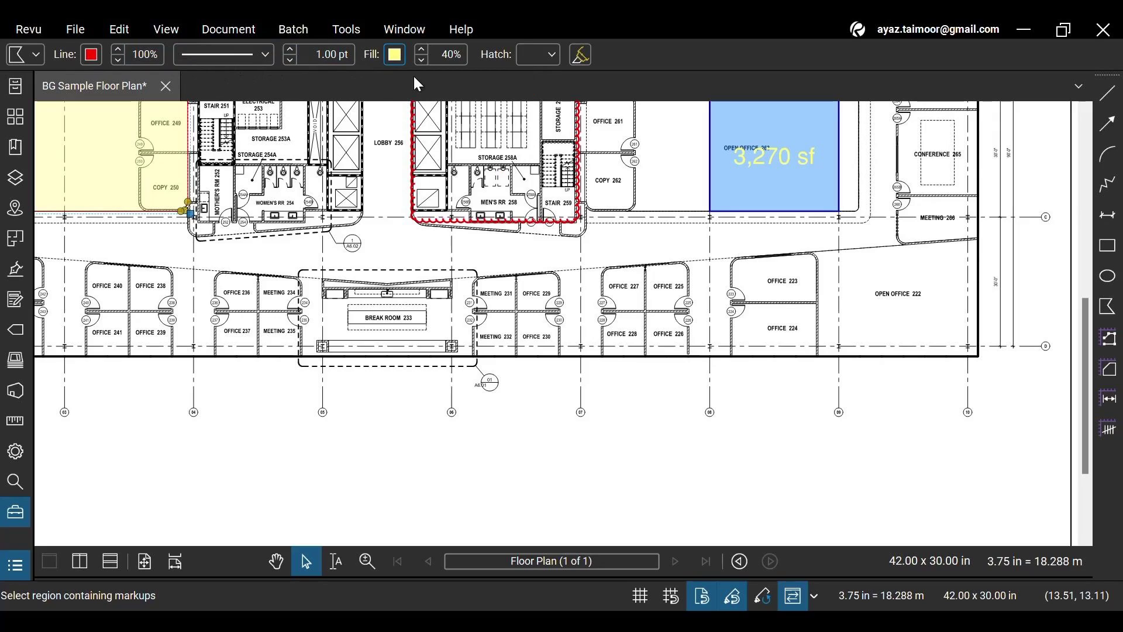
click(277, 565)
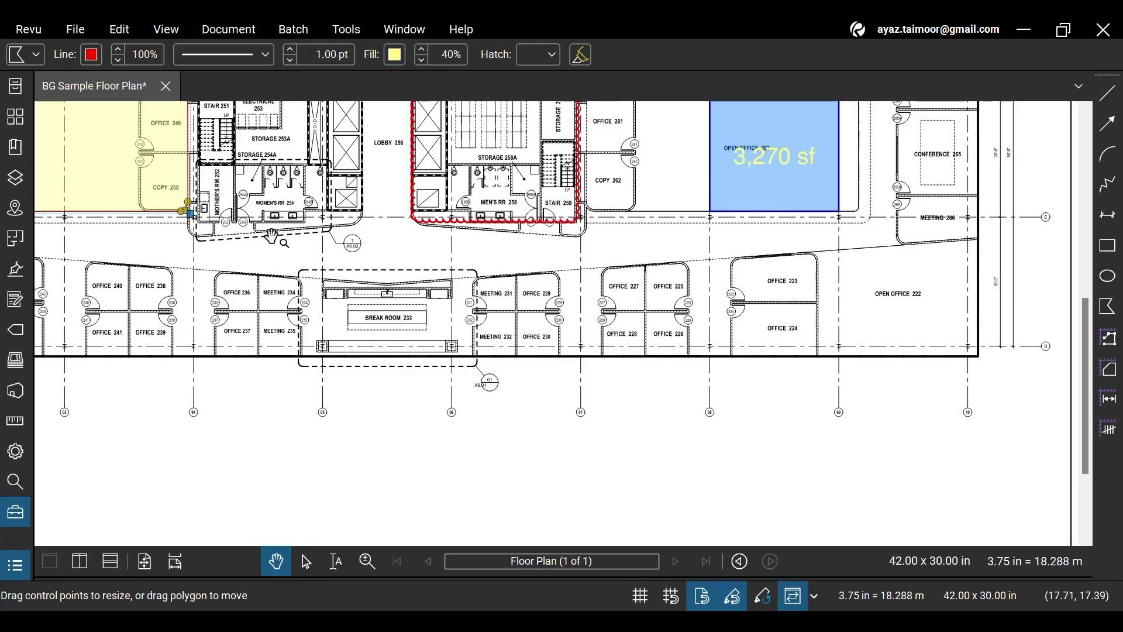
drag(275, 210, 527, 393)
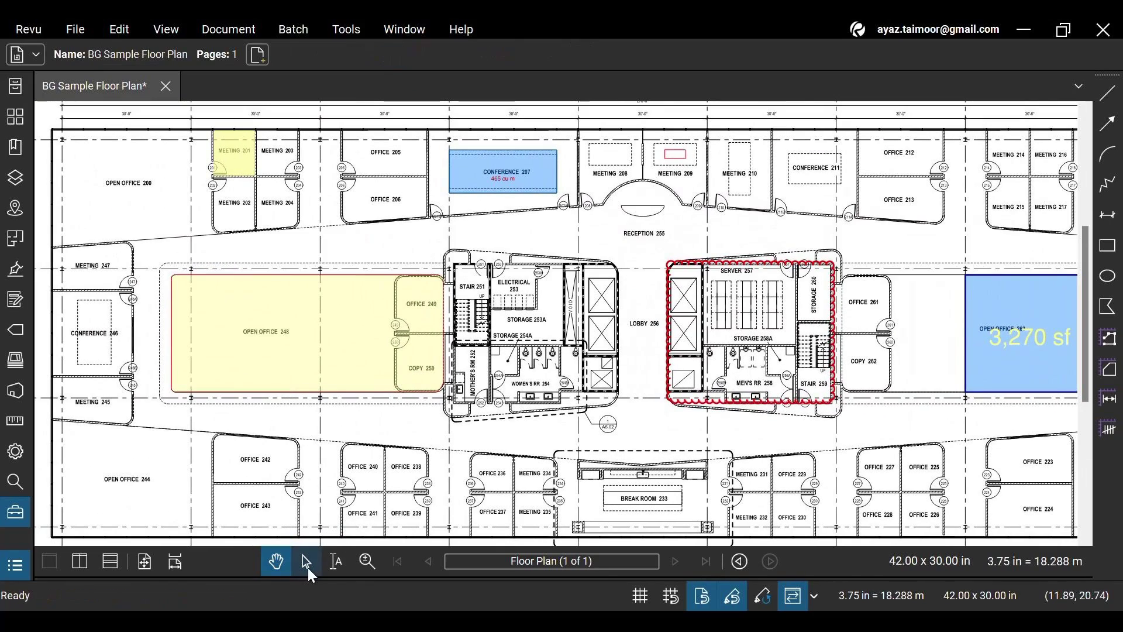
Give the Open Office 248 markup a light green outline at 2.00 pt width
click(306, 561)
click(353, 364)
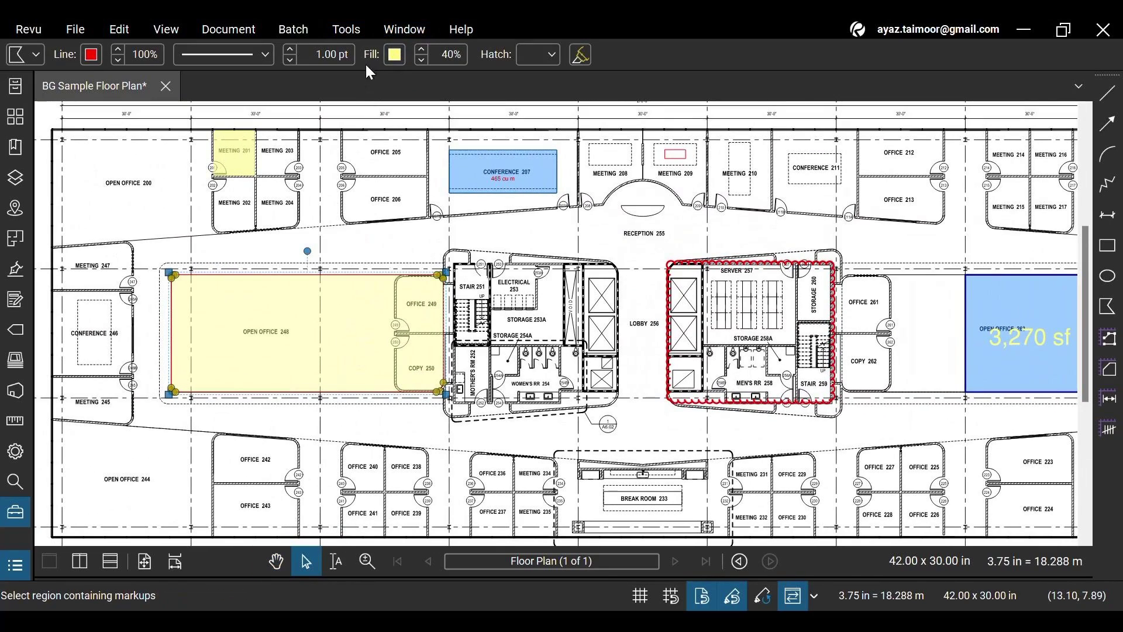
click(90, 54)
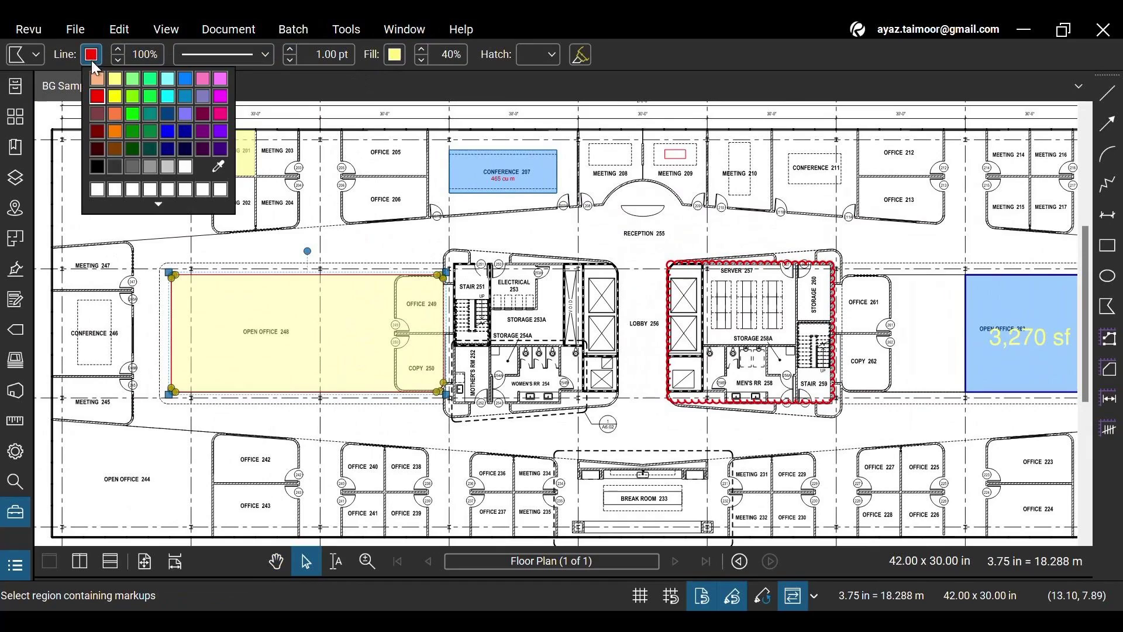
click(132, 84)
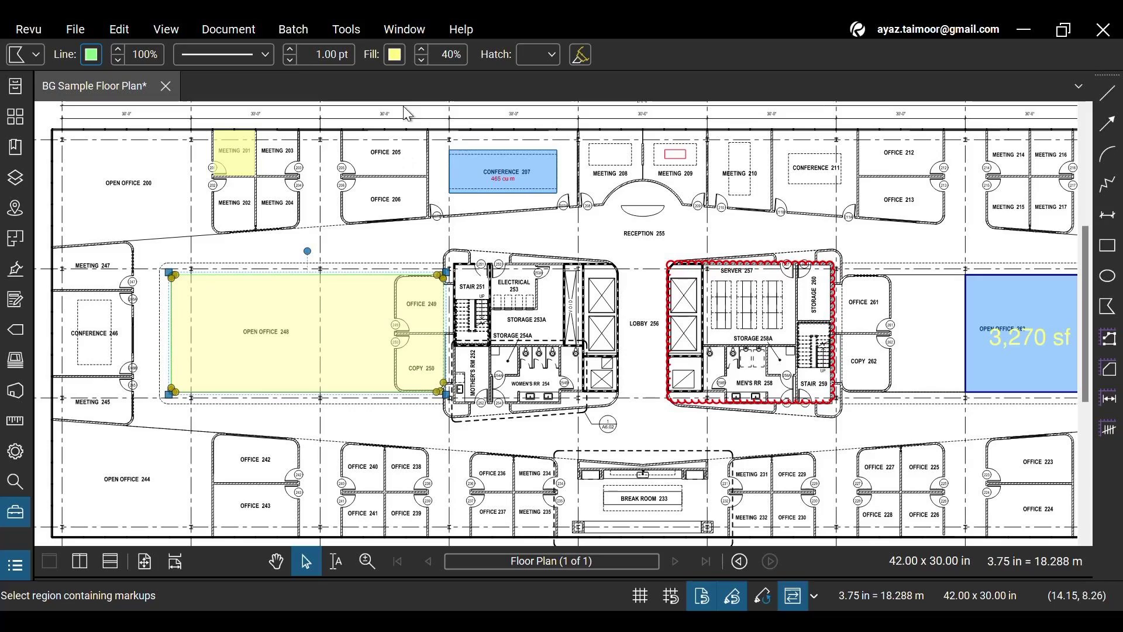
click(288, 49)
click(288, 49)
click(289, 49)
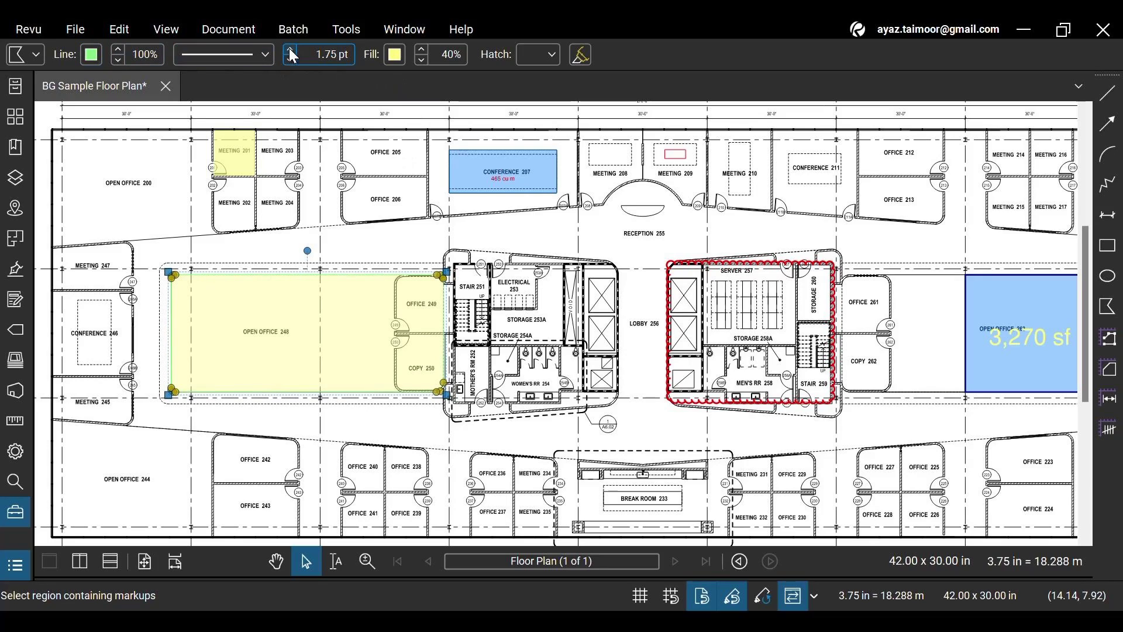
click(289, 49)
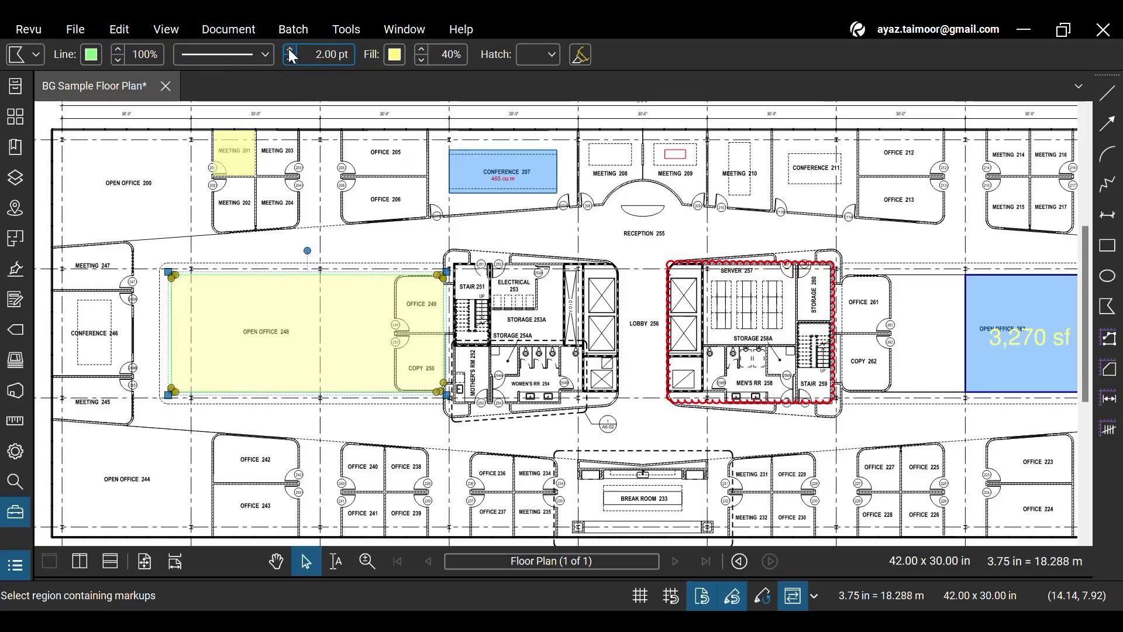
click(374, 217)
scroll(558, 247, down, 3)
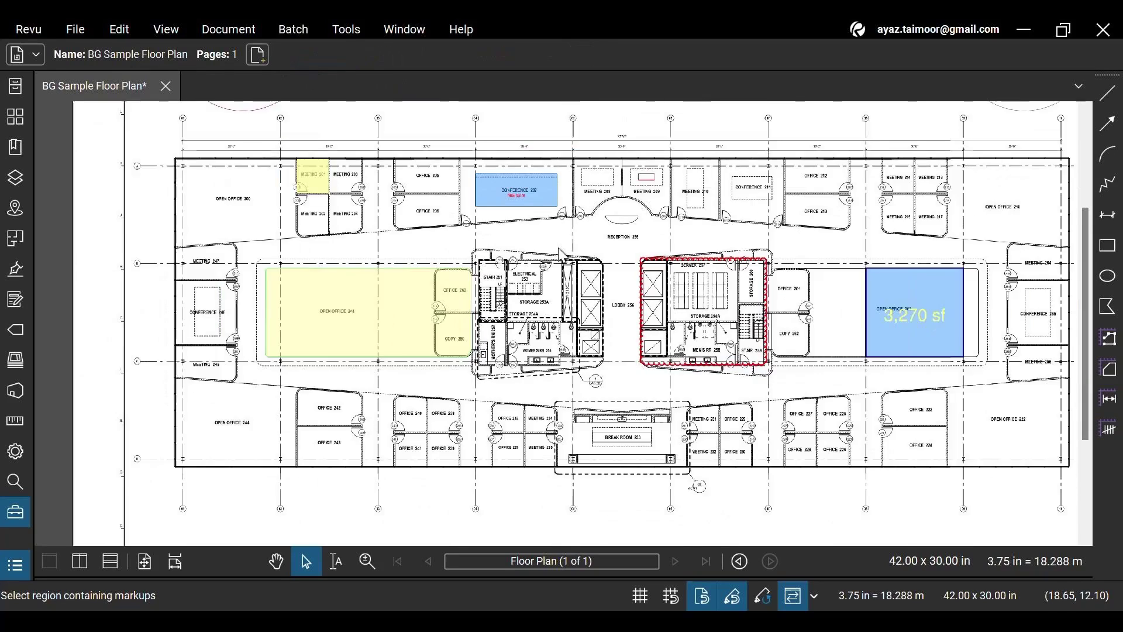